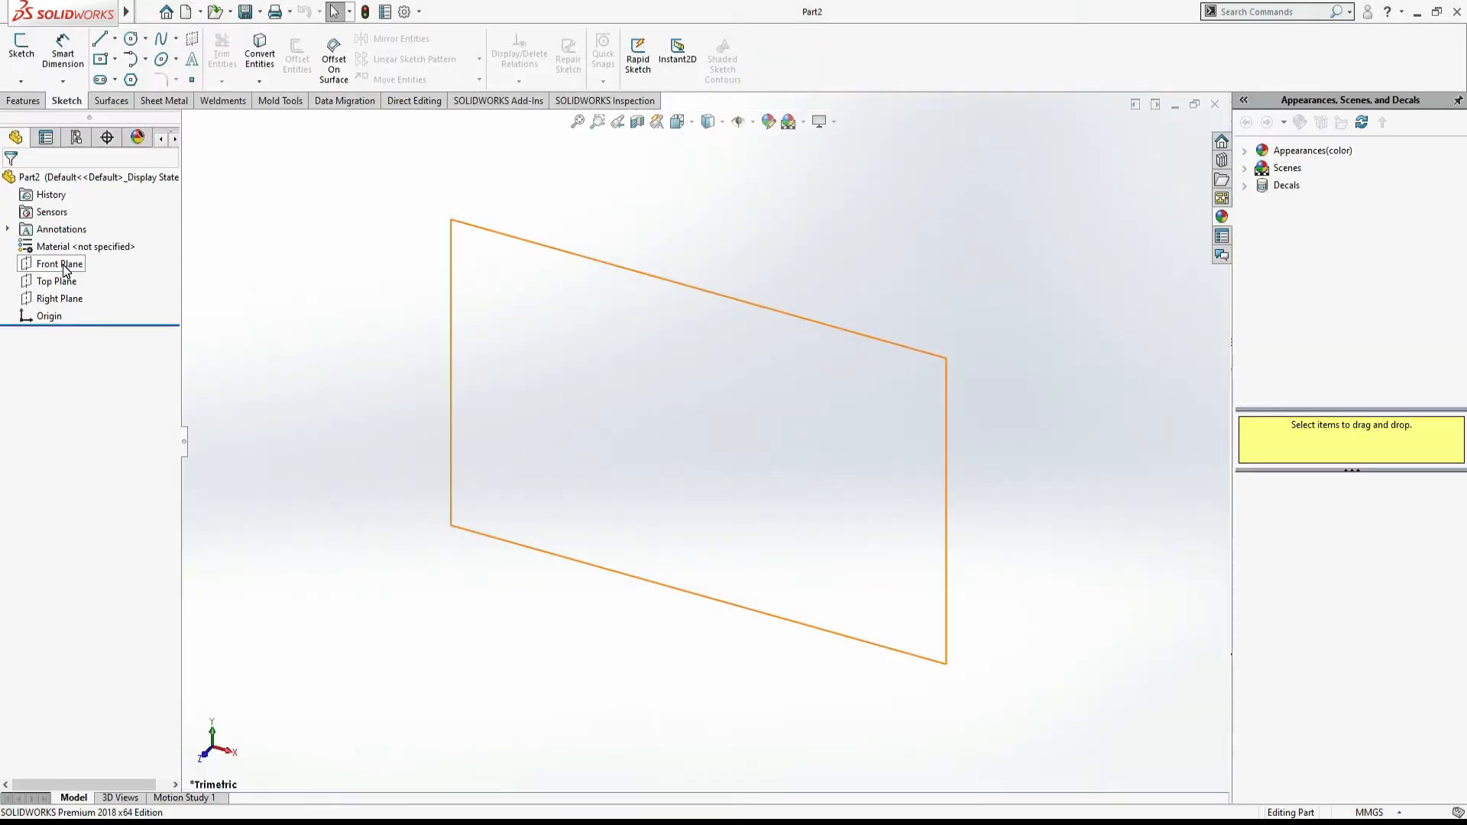
Start a sketch on the Front Plane and draw a horizontal line about 32 mm long leftward from the origin
click(65, 269)
click(79, 247)
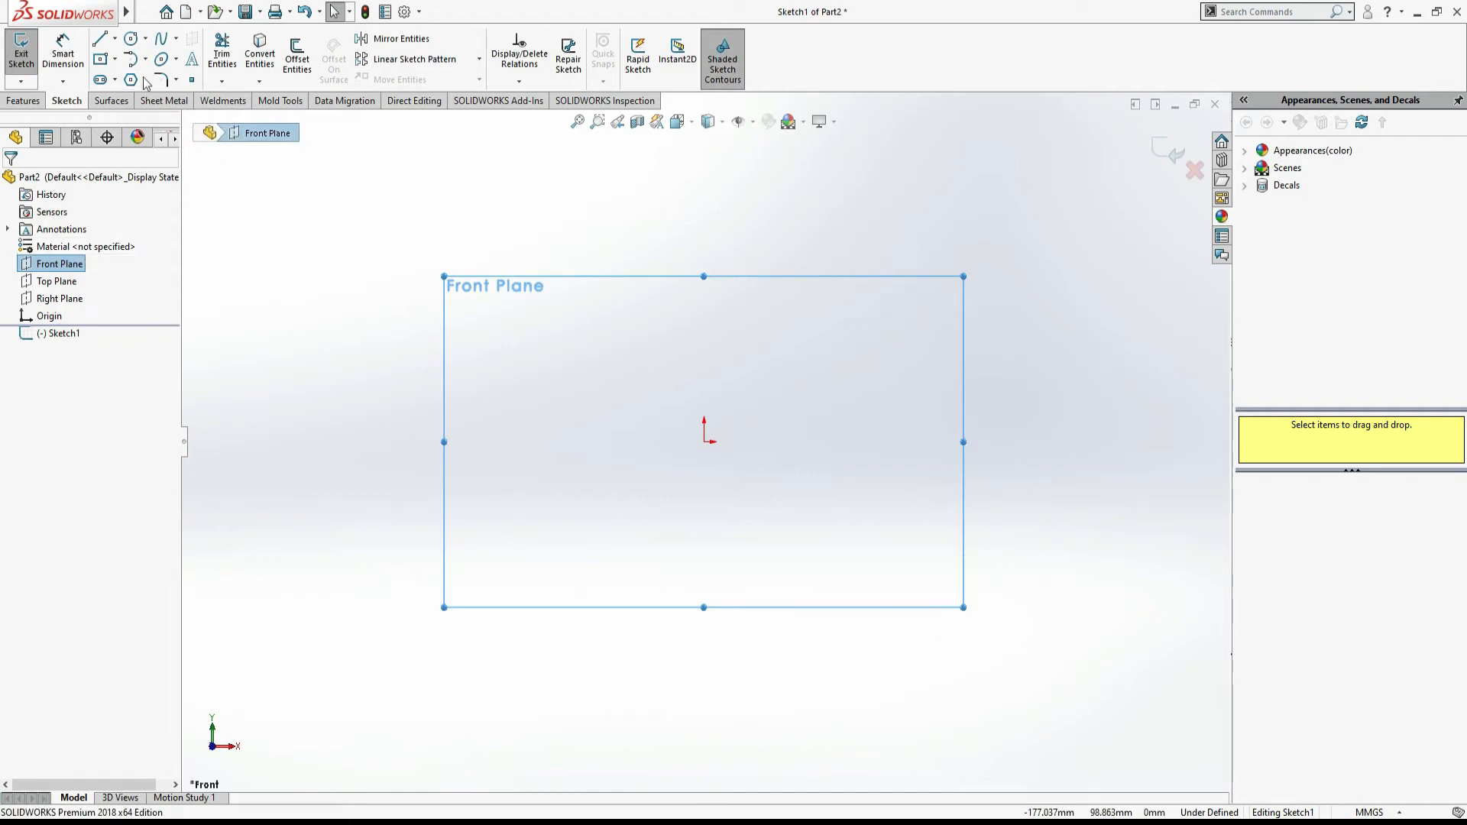
click(102, 46)
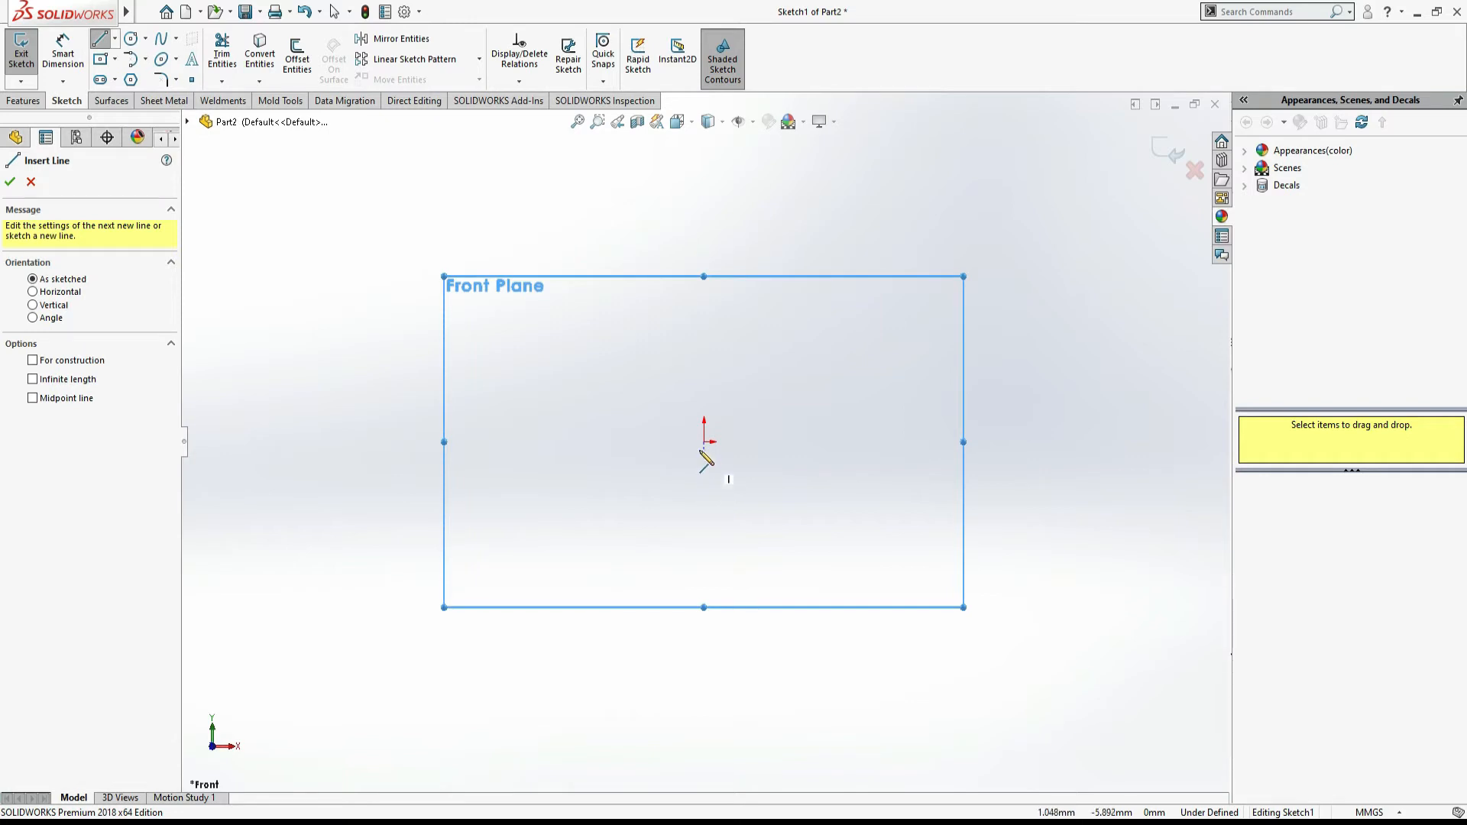
click(704, 442)
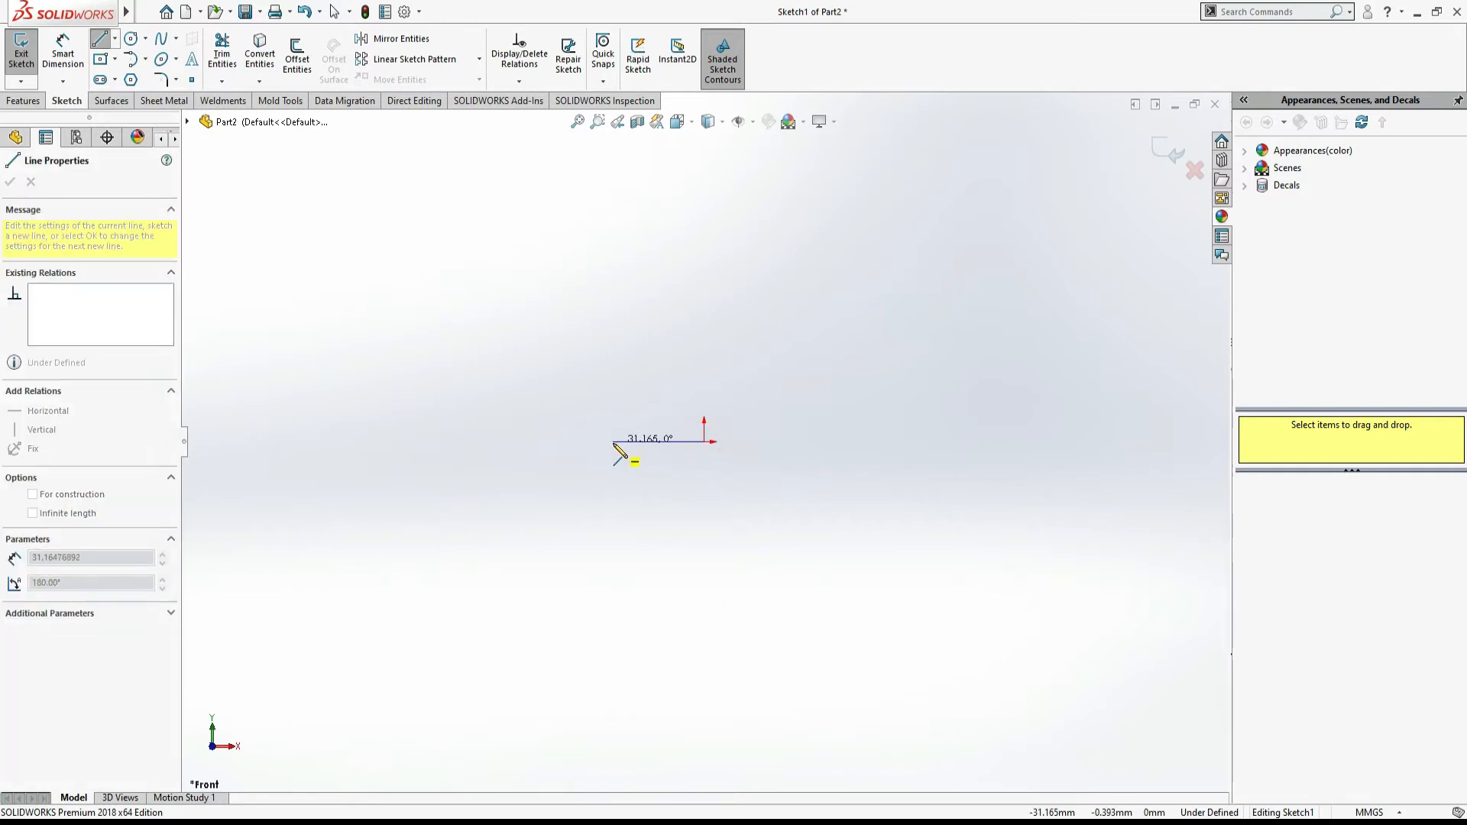
click(610, 442)
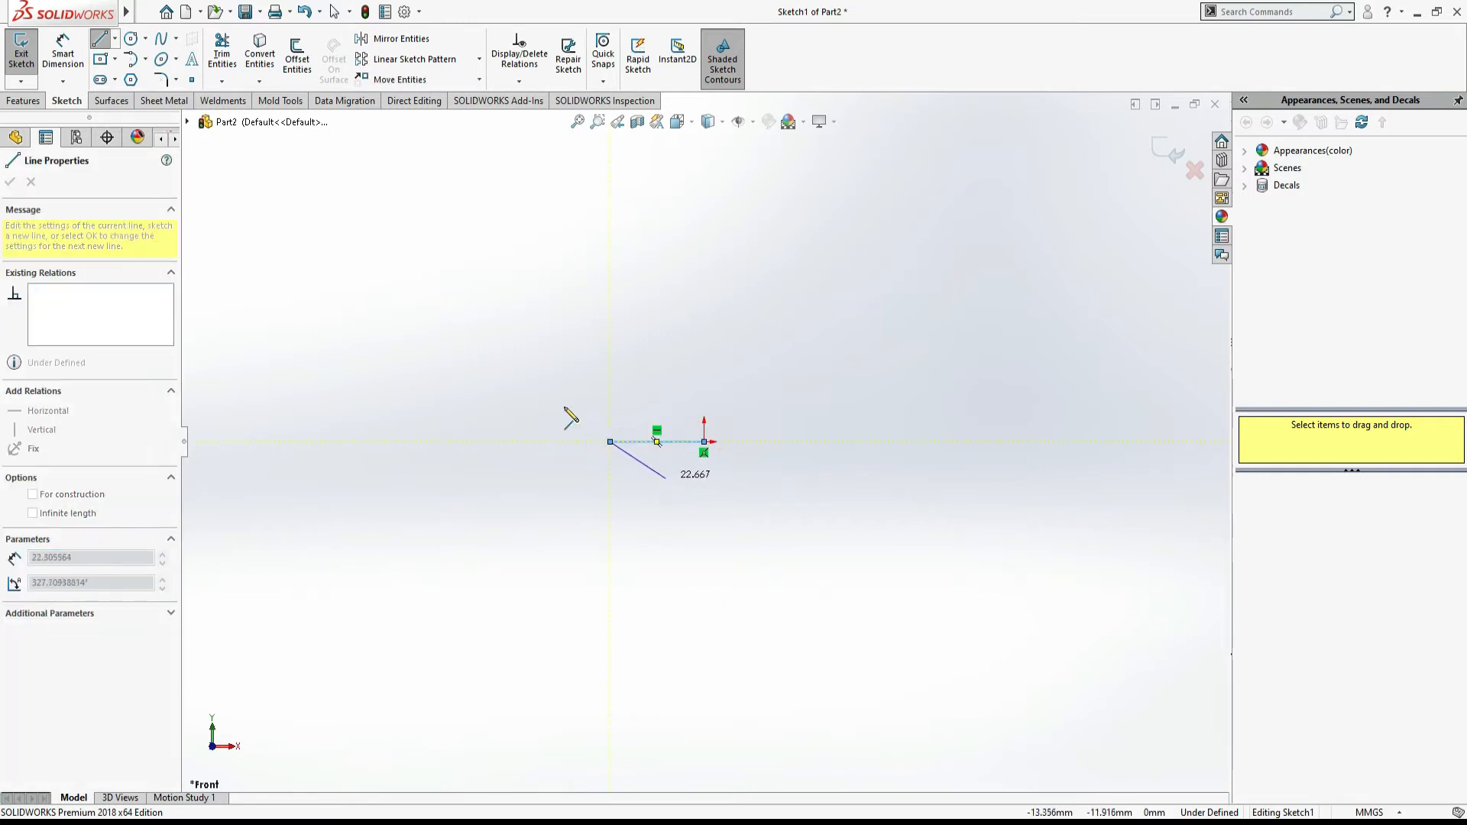
key(Escape)
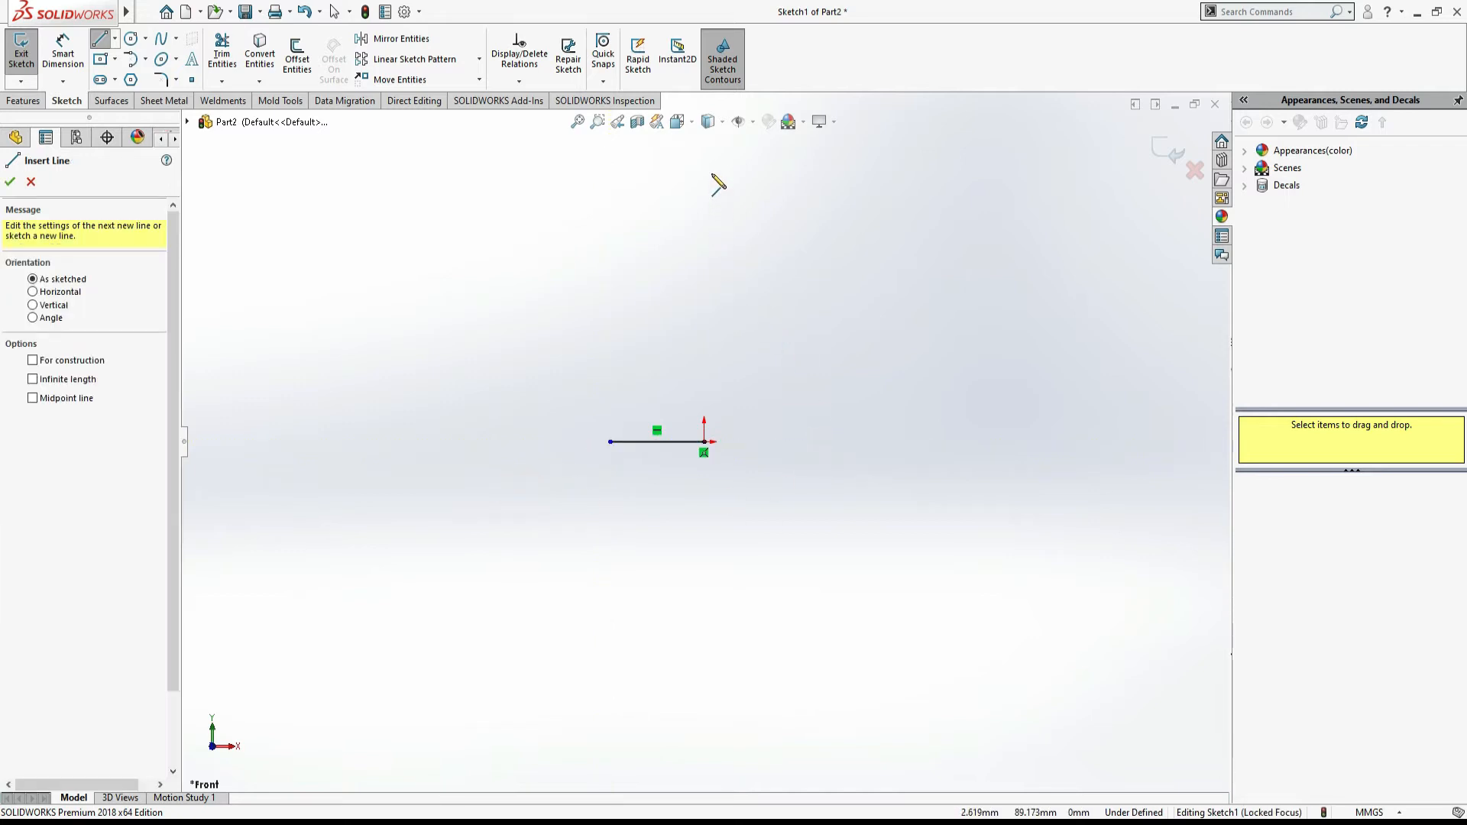
Sketch a vertical line upward from the origin and a horizontal line leftward from its upper end, slightly shorter than the base line
mouse_move(704, 441)
mouse_down()
mouse_move(717, 367)
mouse_move(704, 206)
mouse_up()
click(623, 207)
key(Escape)
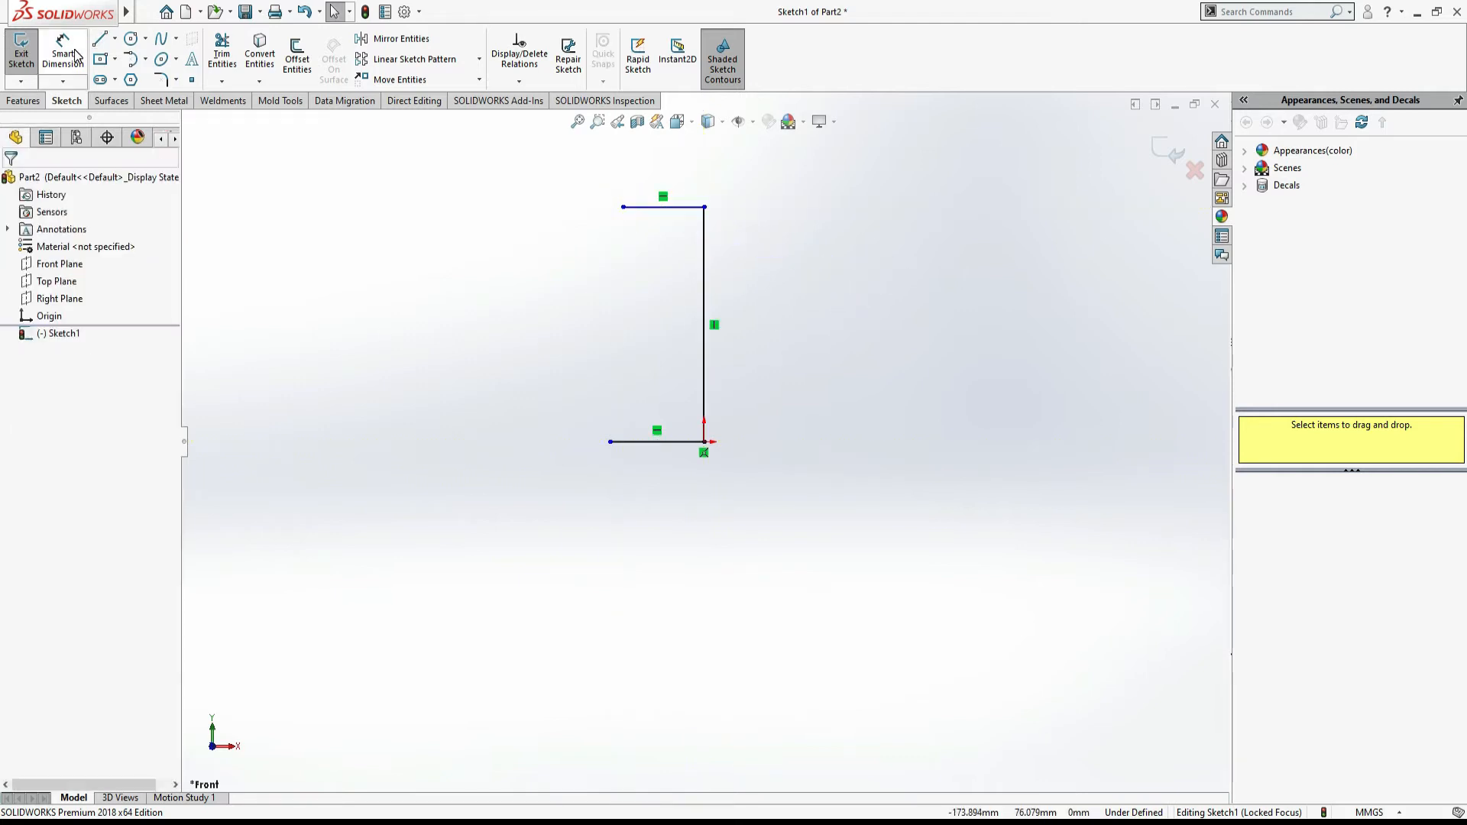
Switch to the vase drawing PDF and mark the vase's vertical centreline with an orange pen stroke
click(63, 53)
key(alt+Tab)
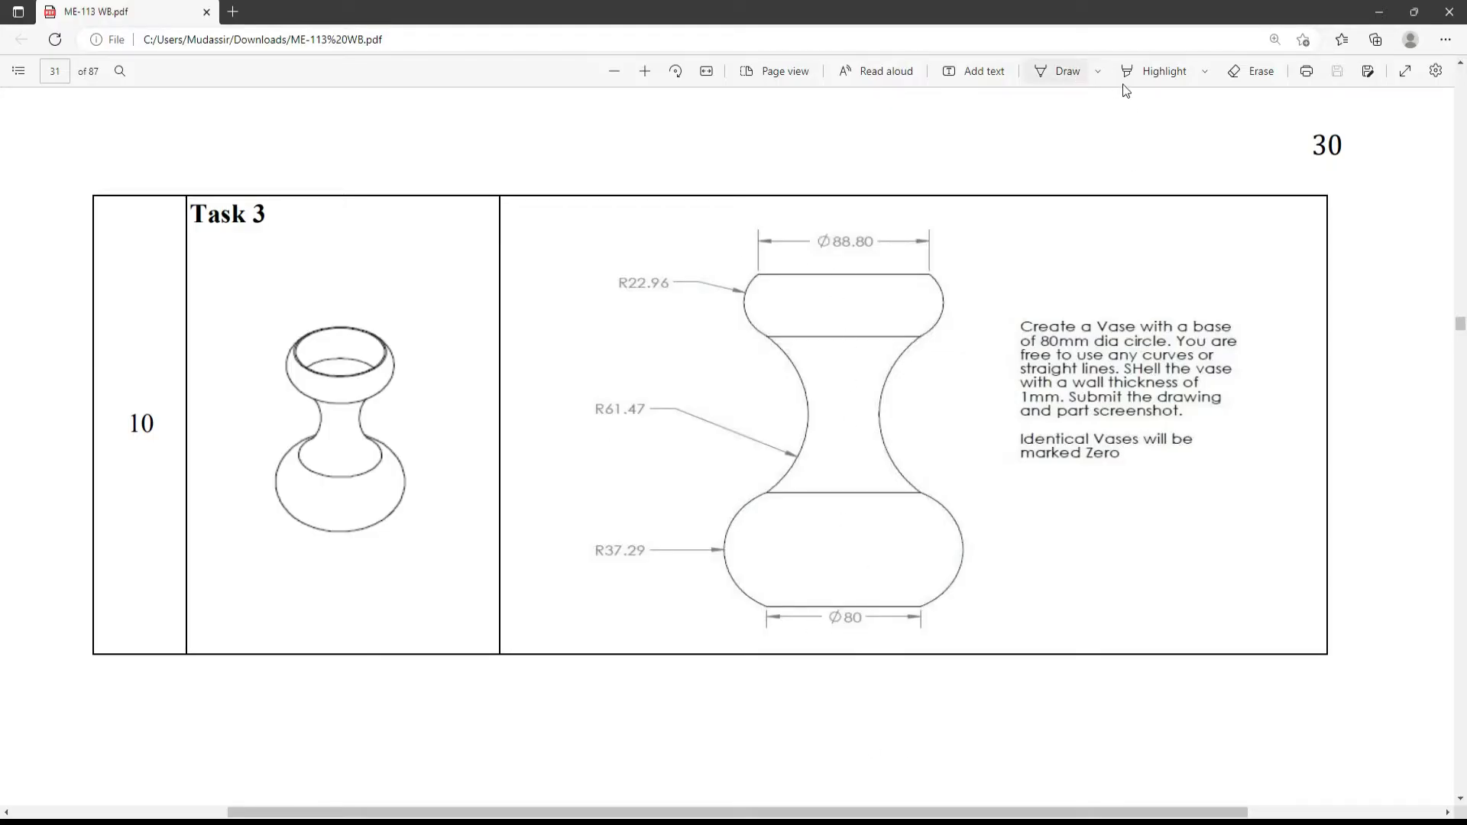
click(1096, 71)
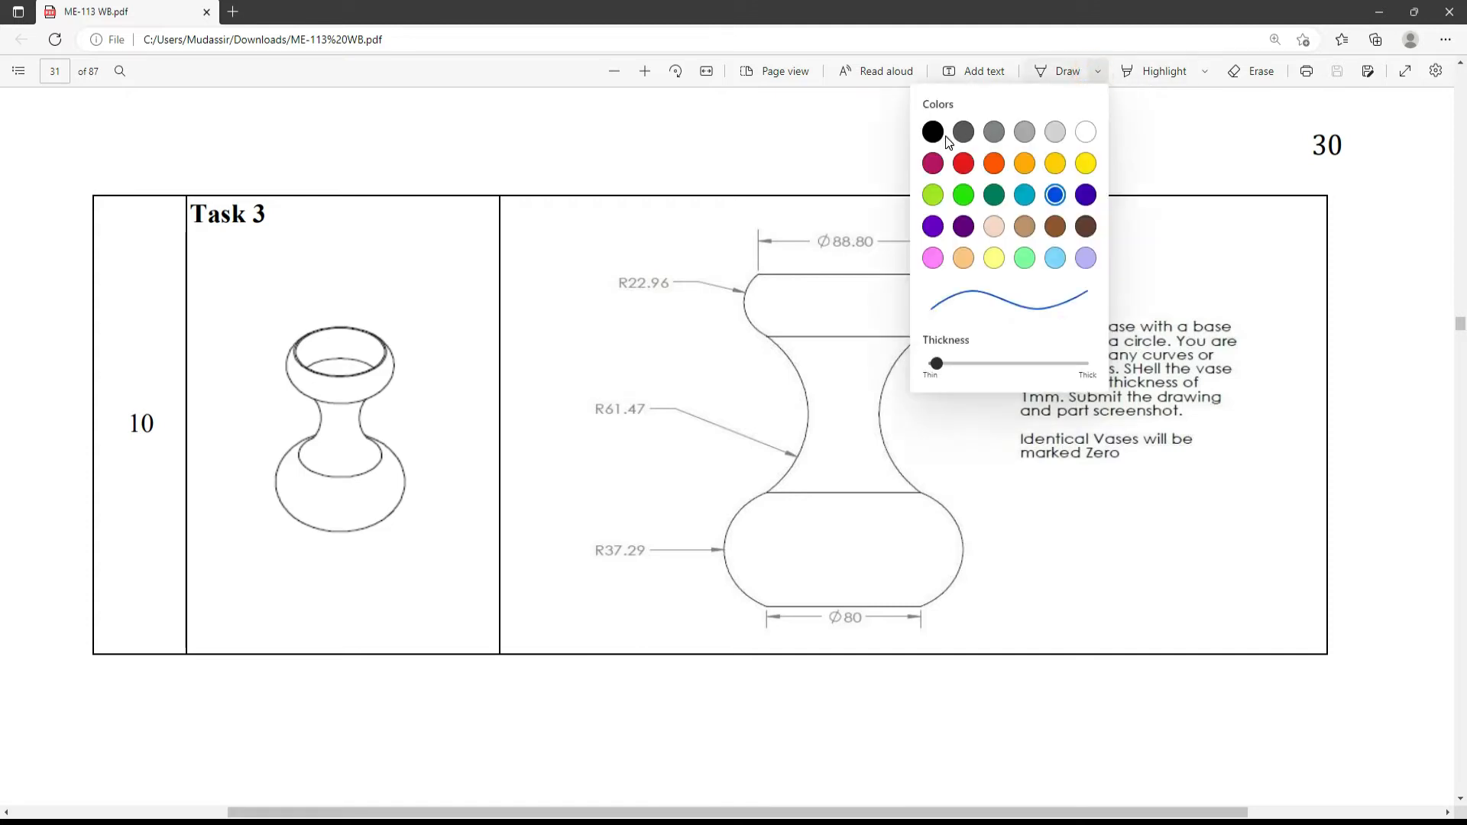
click(996, 160)
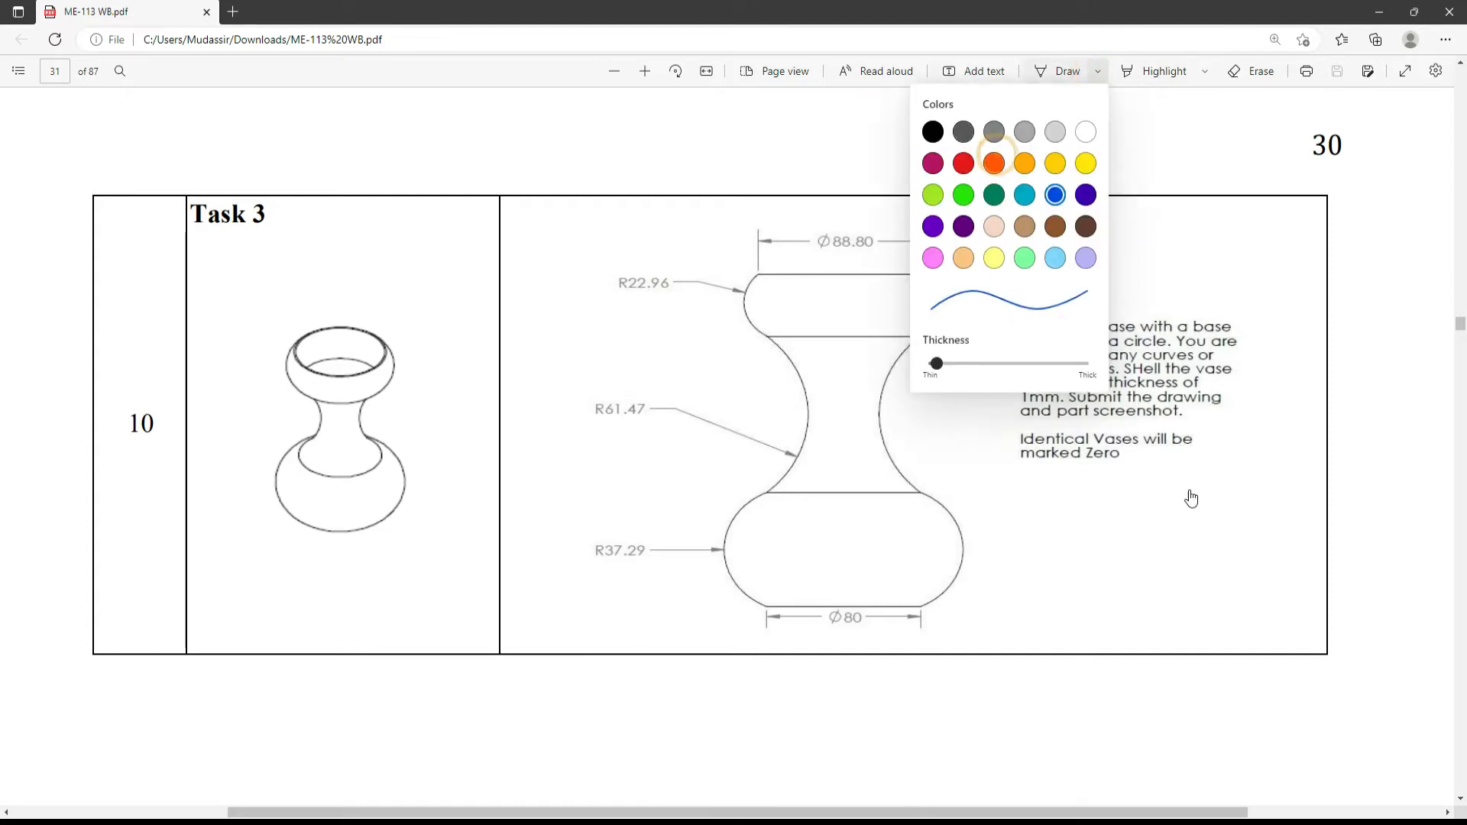
click(1017, 546)
drag(852, 608, 854, 522)
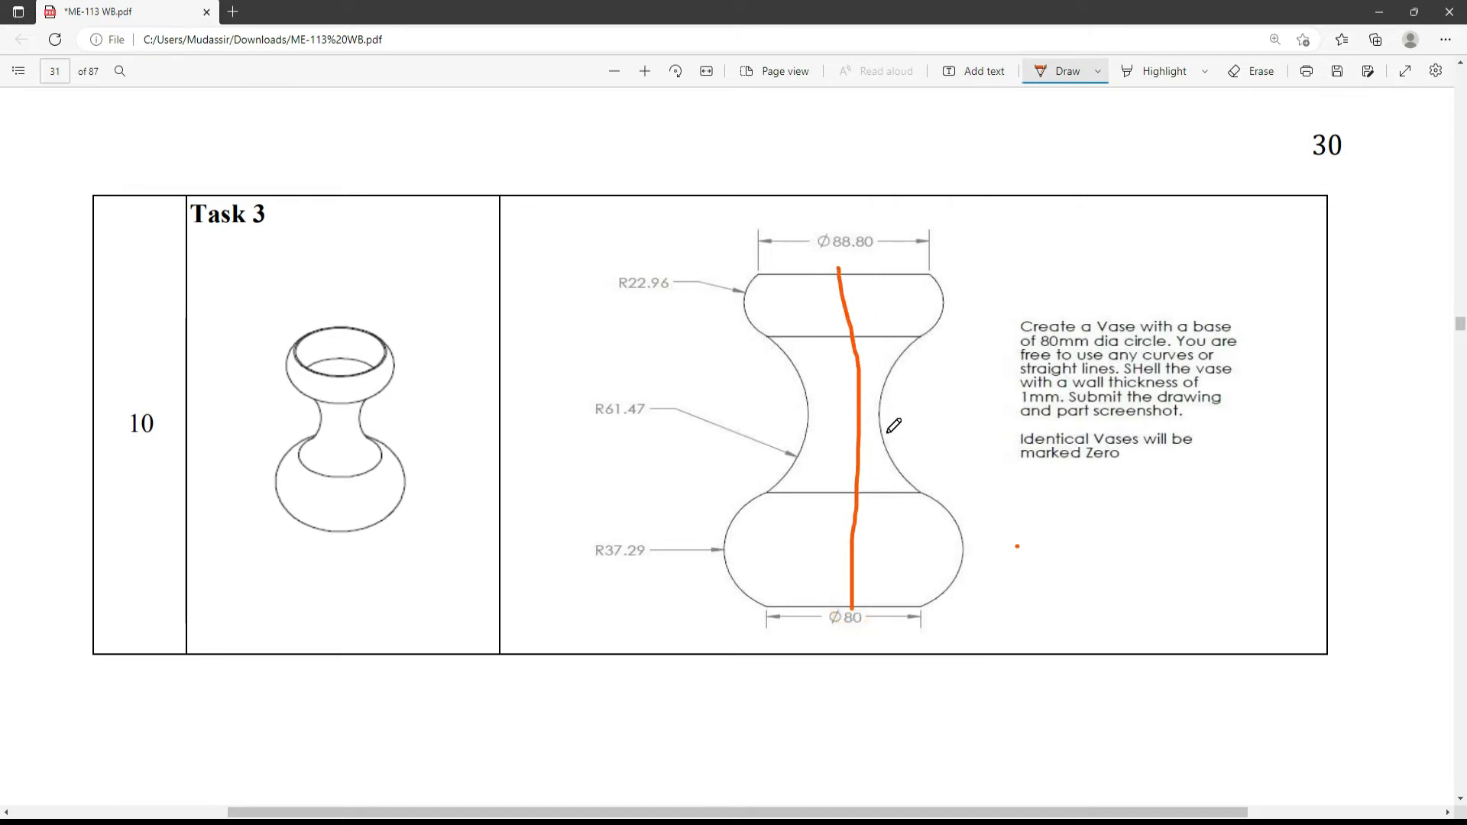
key(Escape)
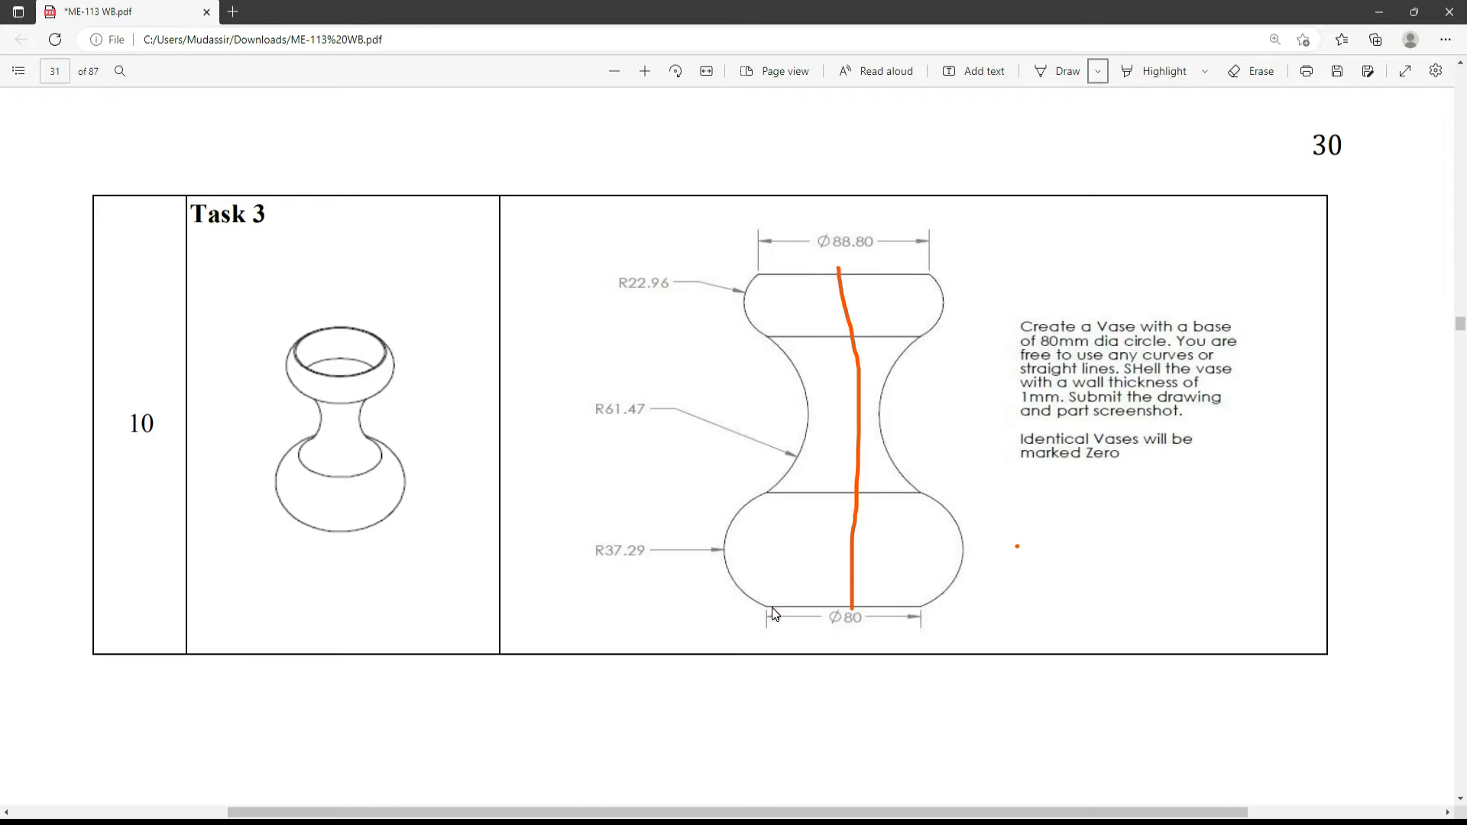
Return to SOLIDWORKS and dimension the bottom horizontal line to 40 mm
key(alt+Tab)
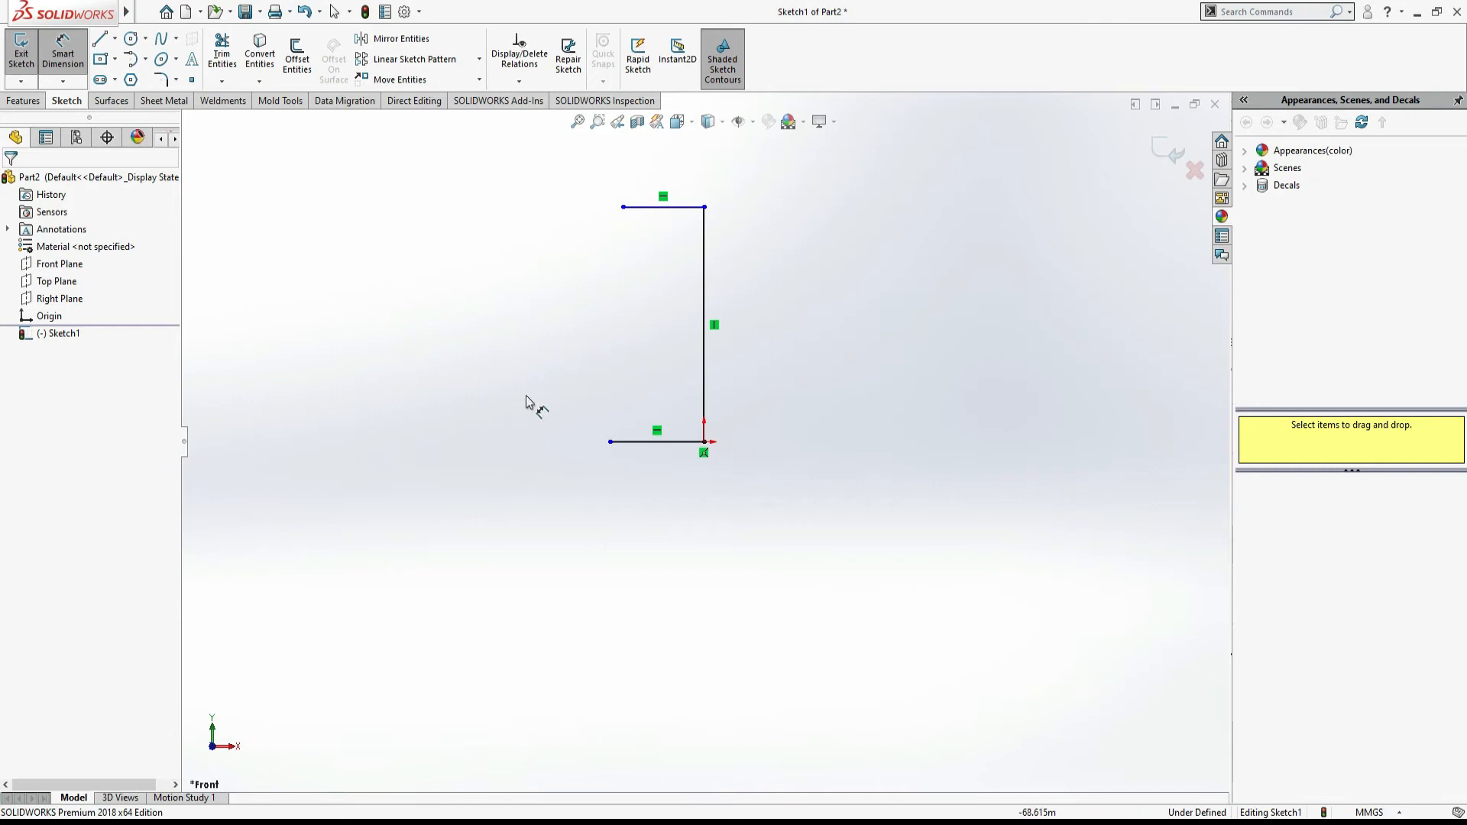
click(659, 444)
click(664, 527)
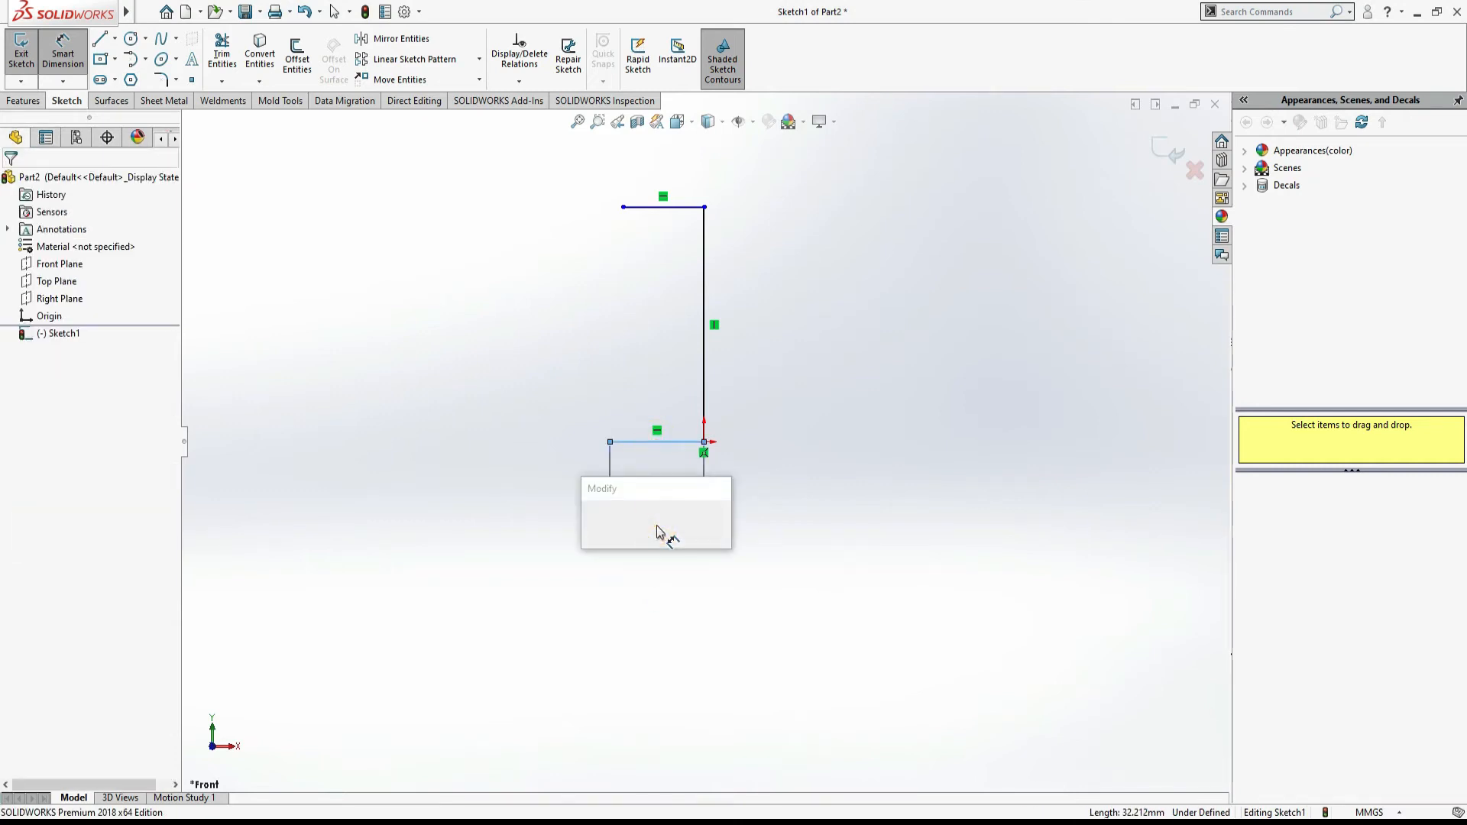
text(40)
key(Return)
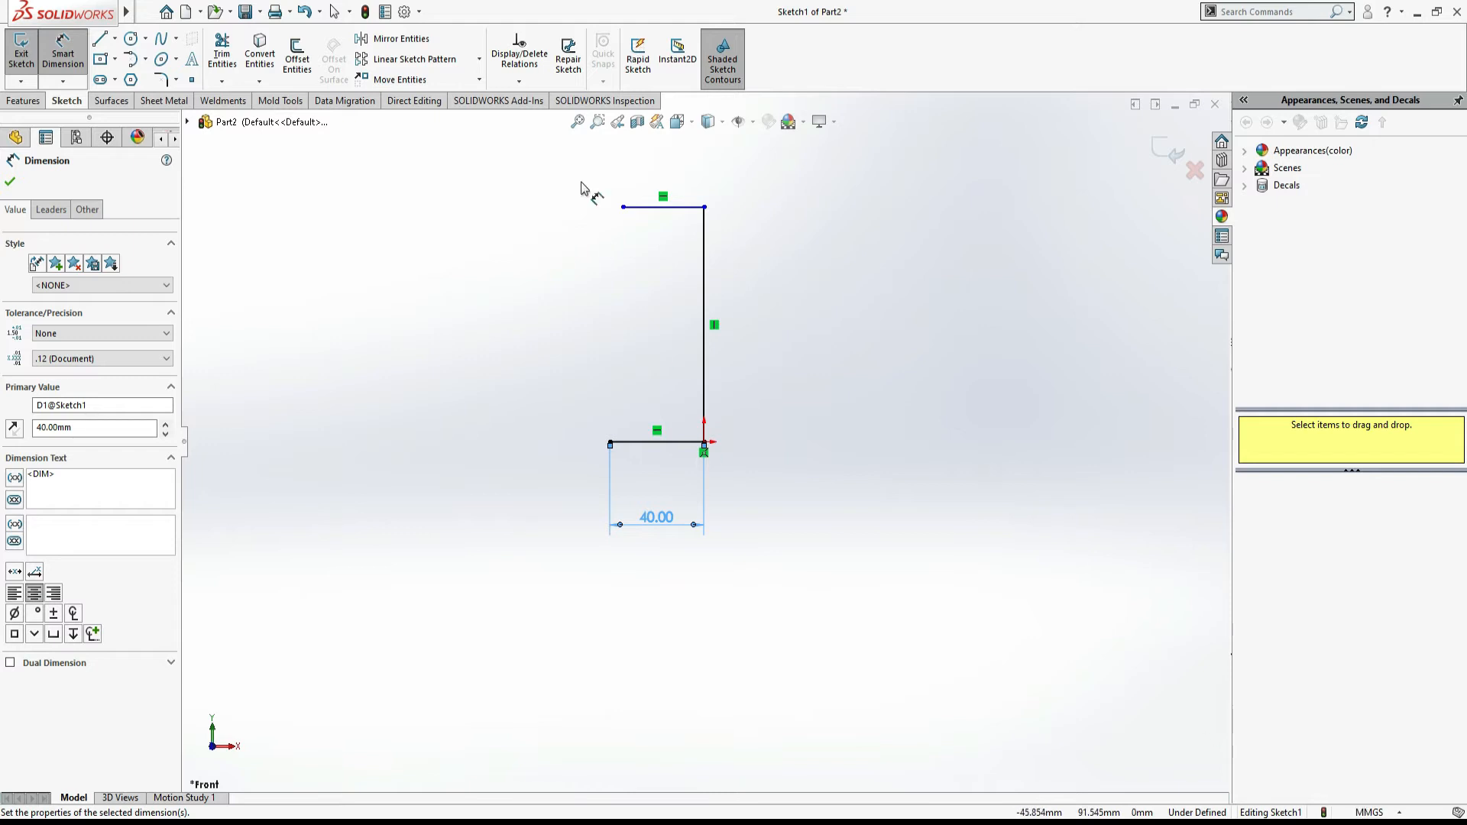
Check the rim diameter in the drawing PDF and dimension the top horizontal line to 88.80/2 mm
key(alt+Tab)
key(alt+Tab)
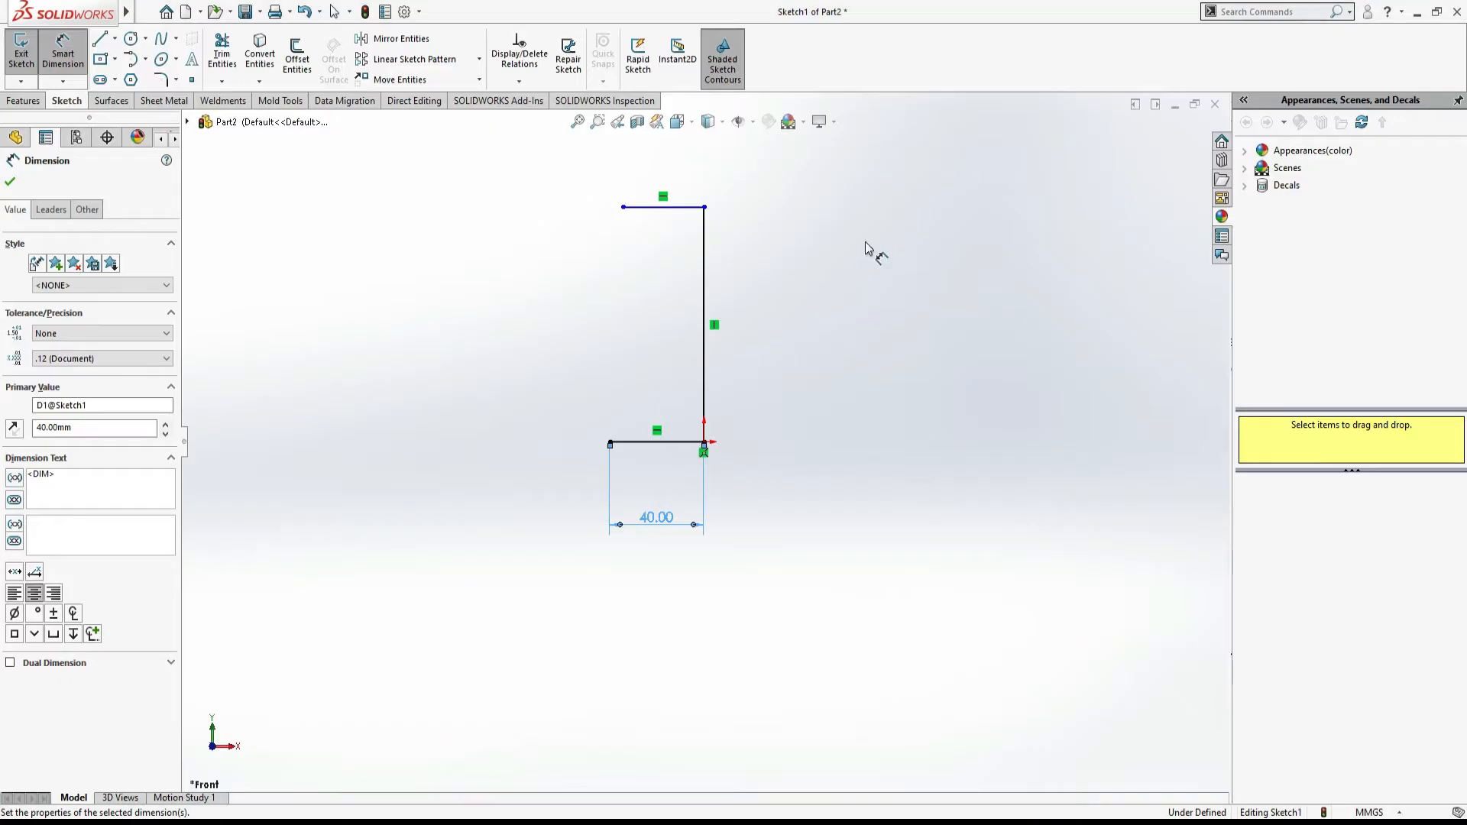
click(672, 207)
click(661, 168)
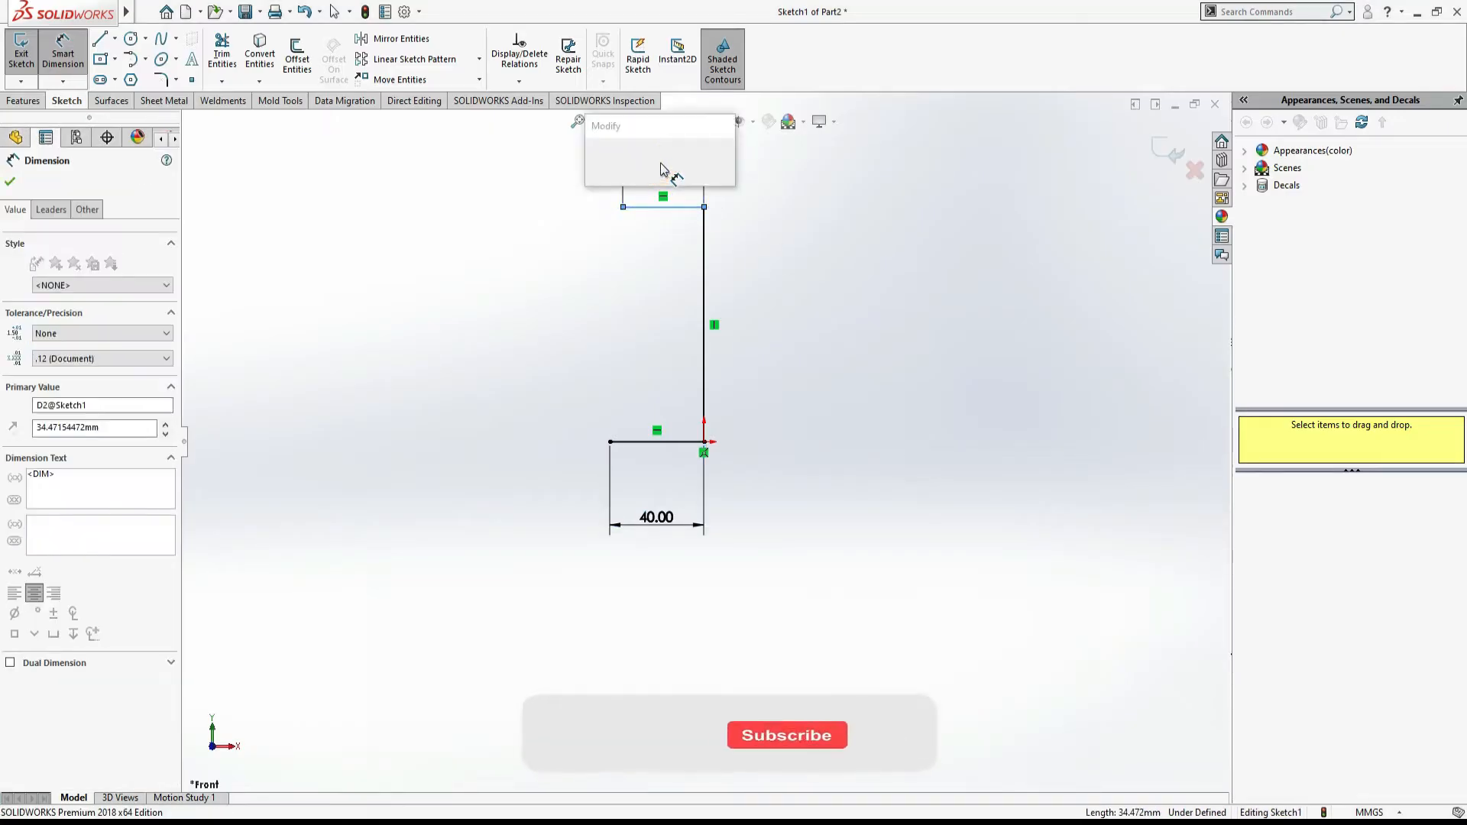
text(88.80)
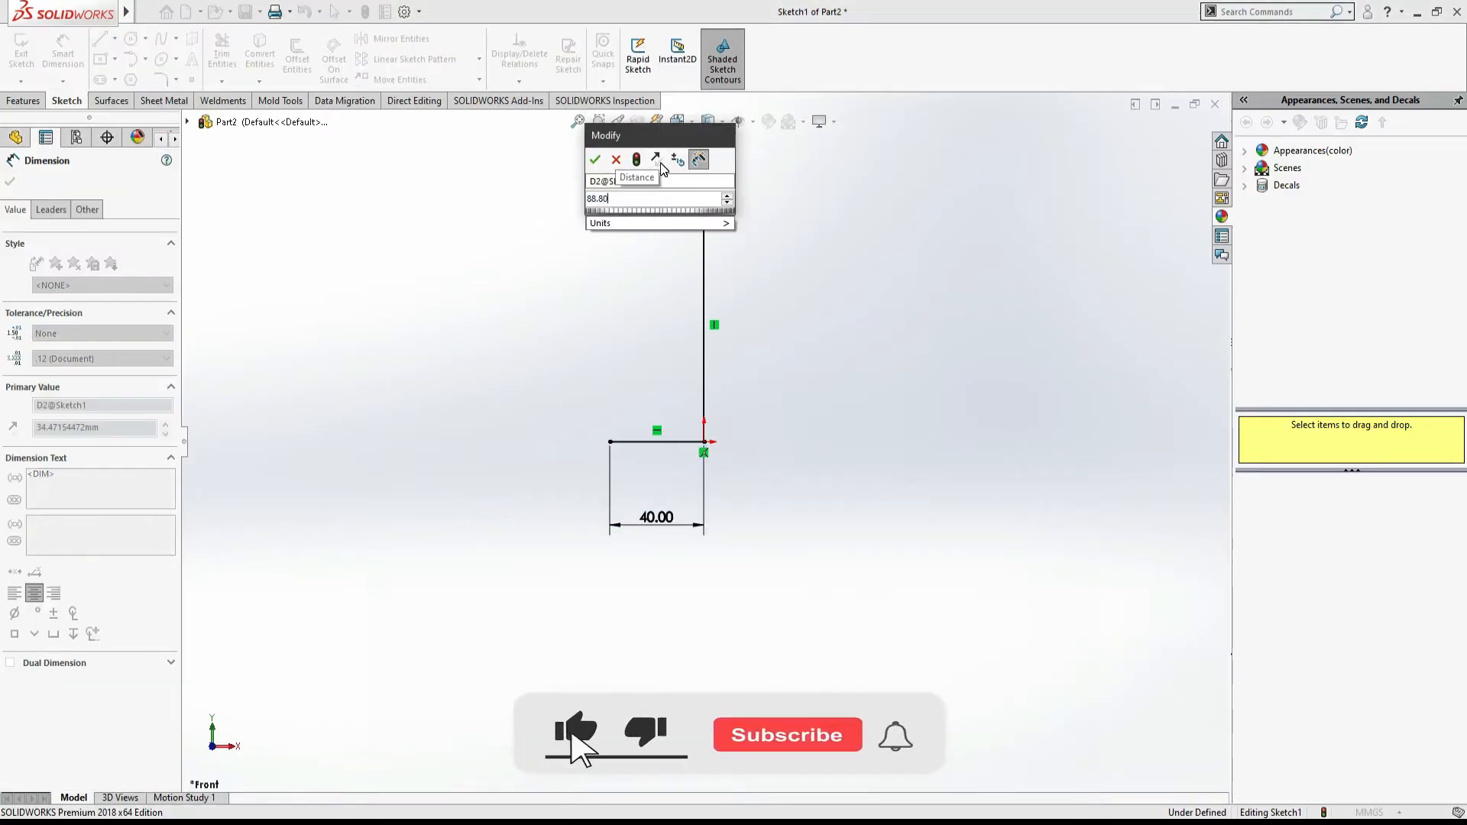
text(/2)
key(Return)
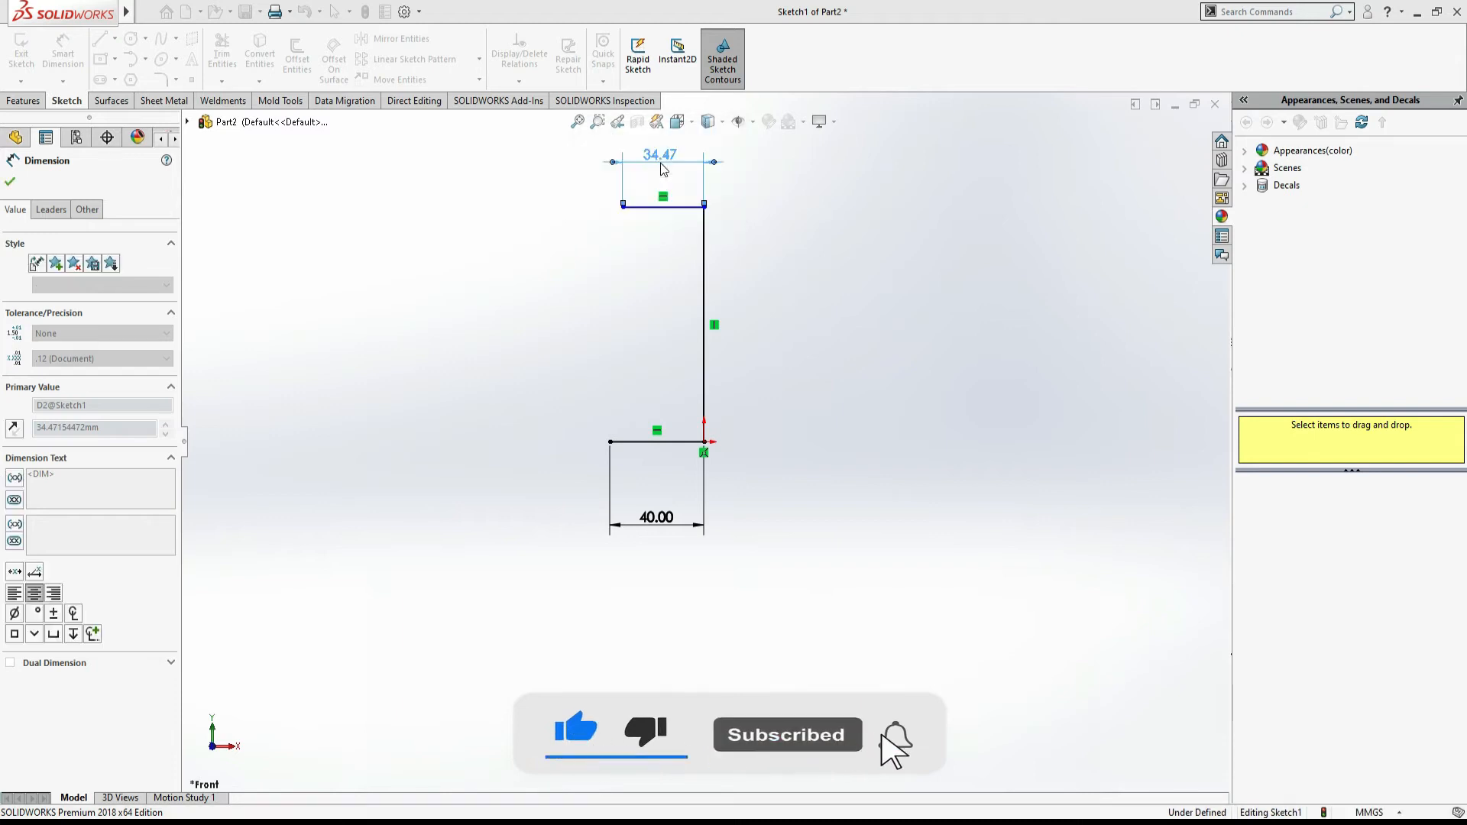
Check the vase drawing, then sketch a circle of about 27 mm radius centred above the bottom line's free end and passing through that endpoint
key(alt+Tab)
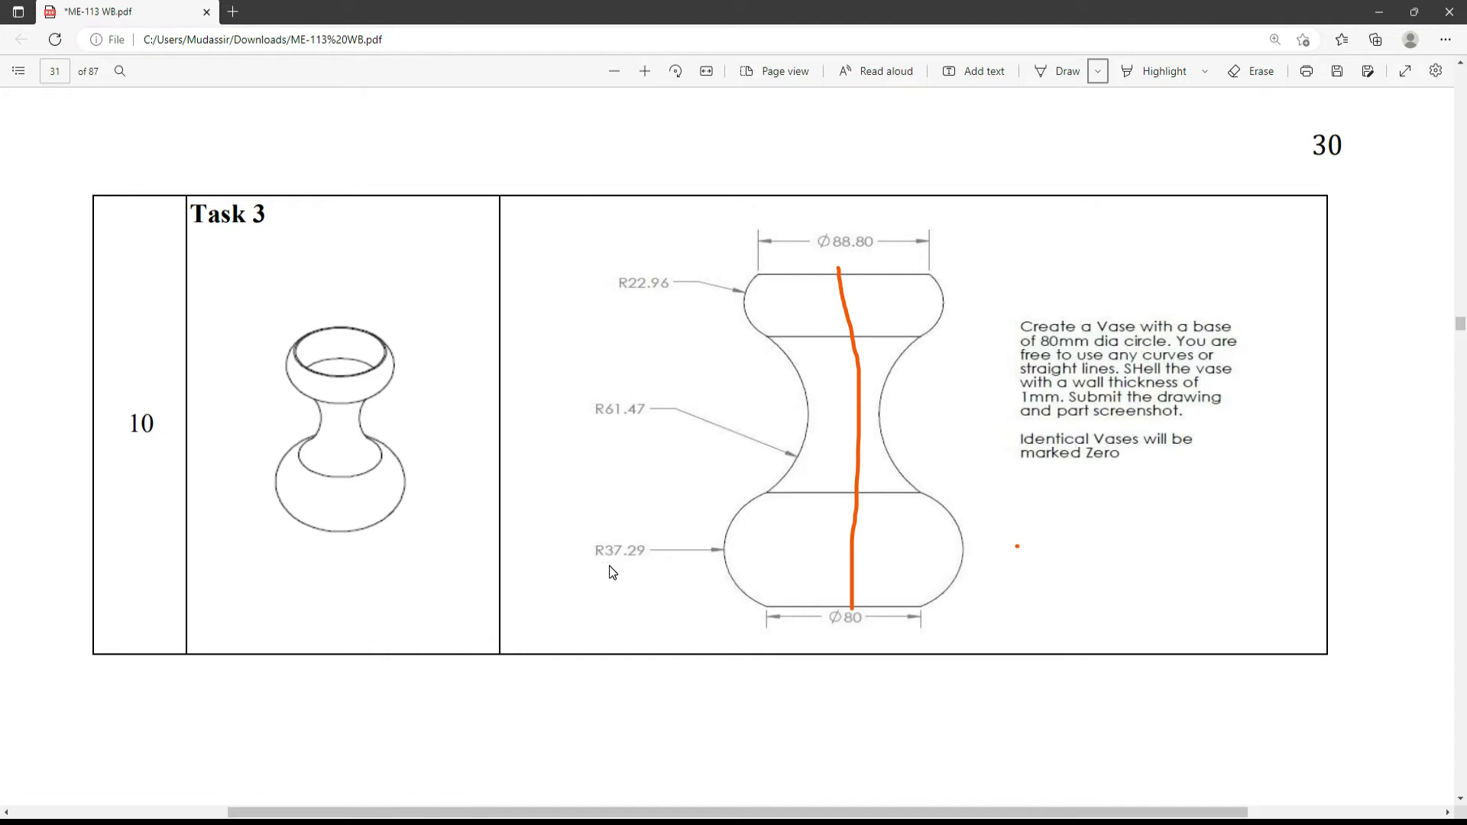
key(alt+Tab)
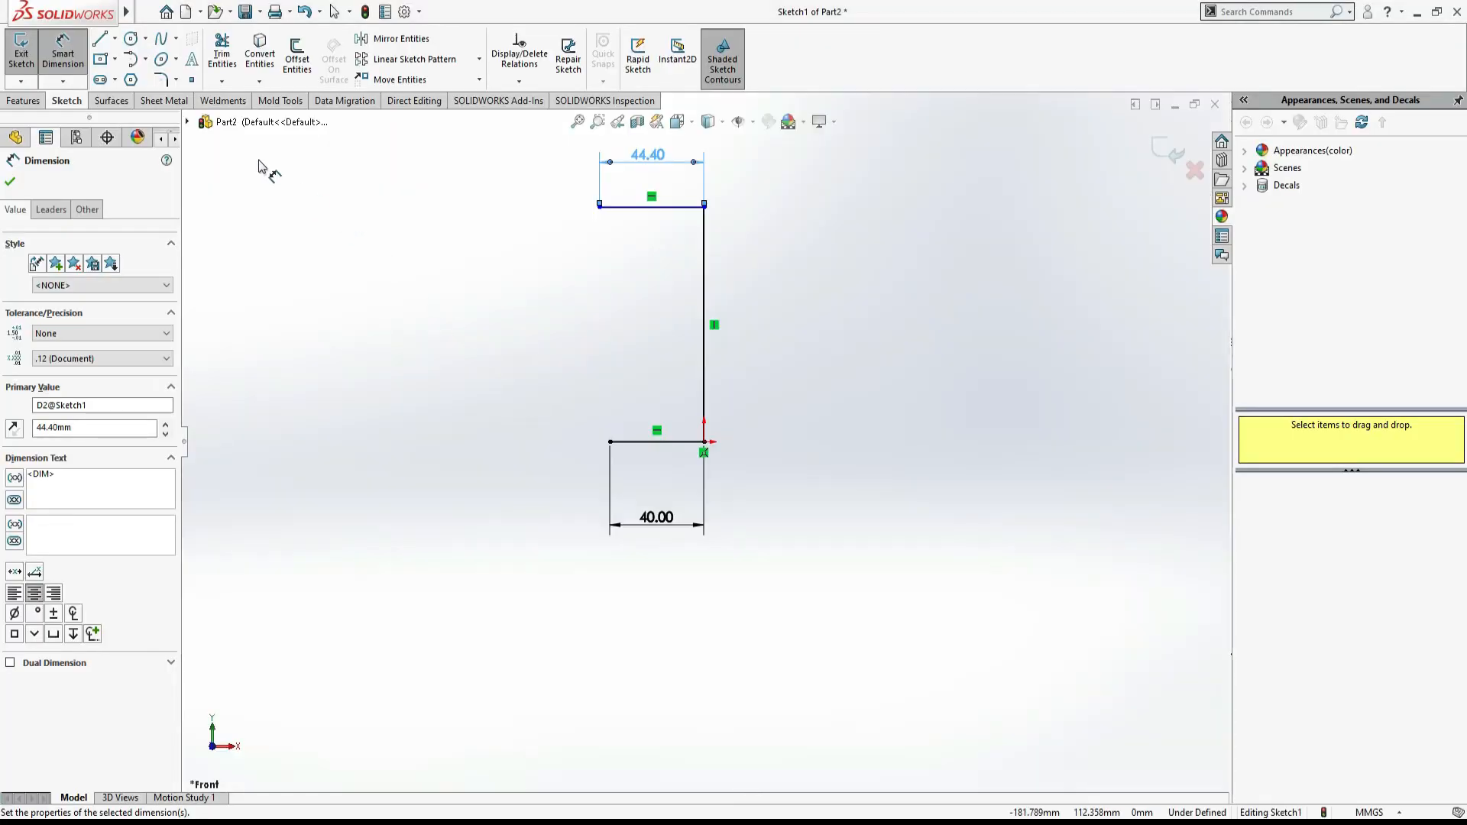
click(132, 40)
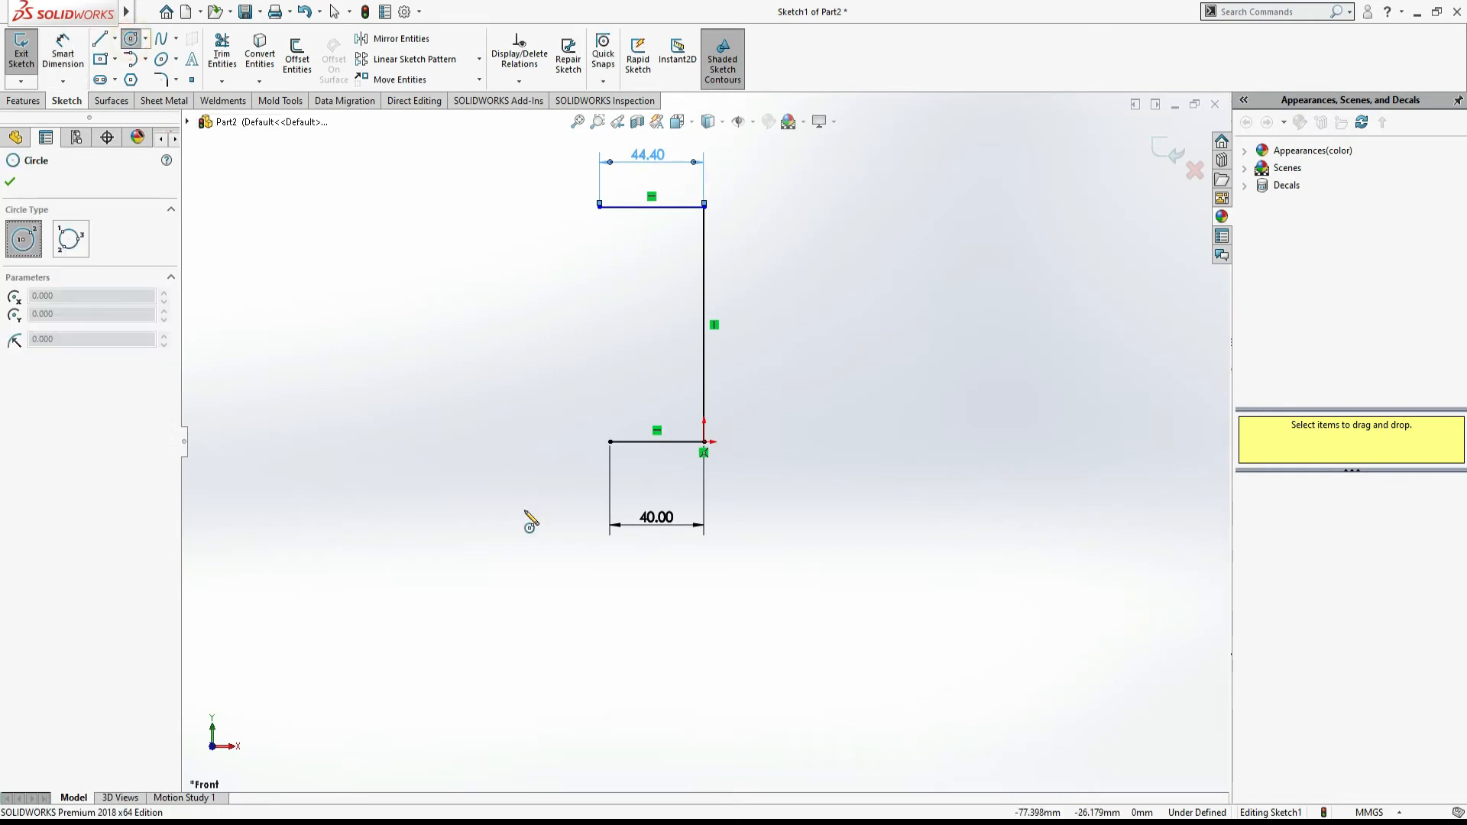
click(611, 377)
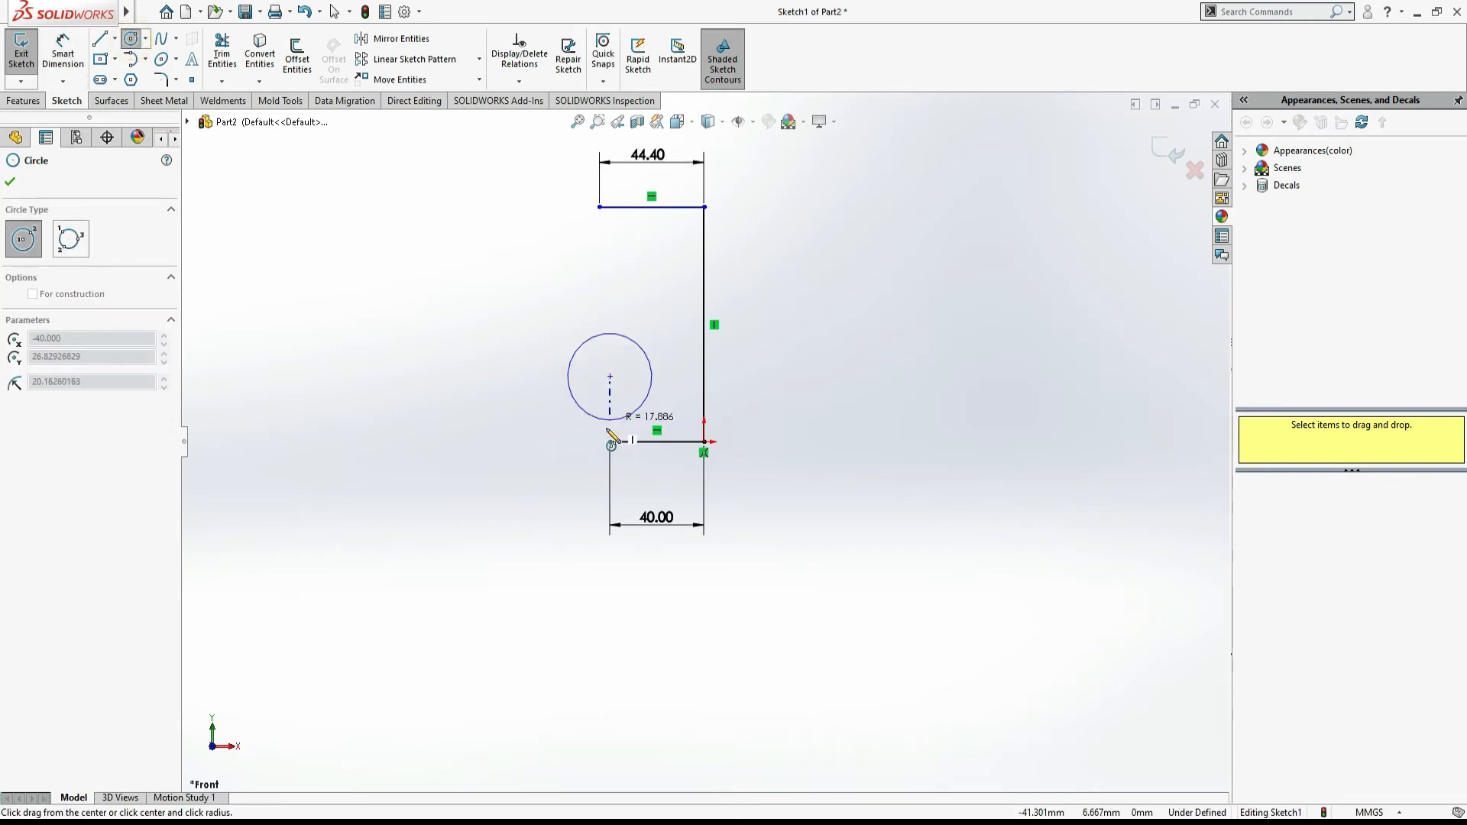
click(609, 443)
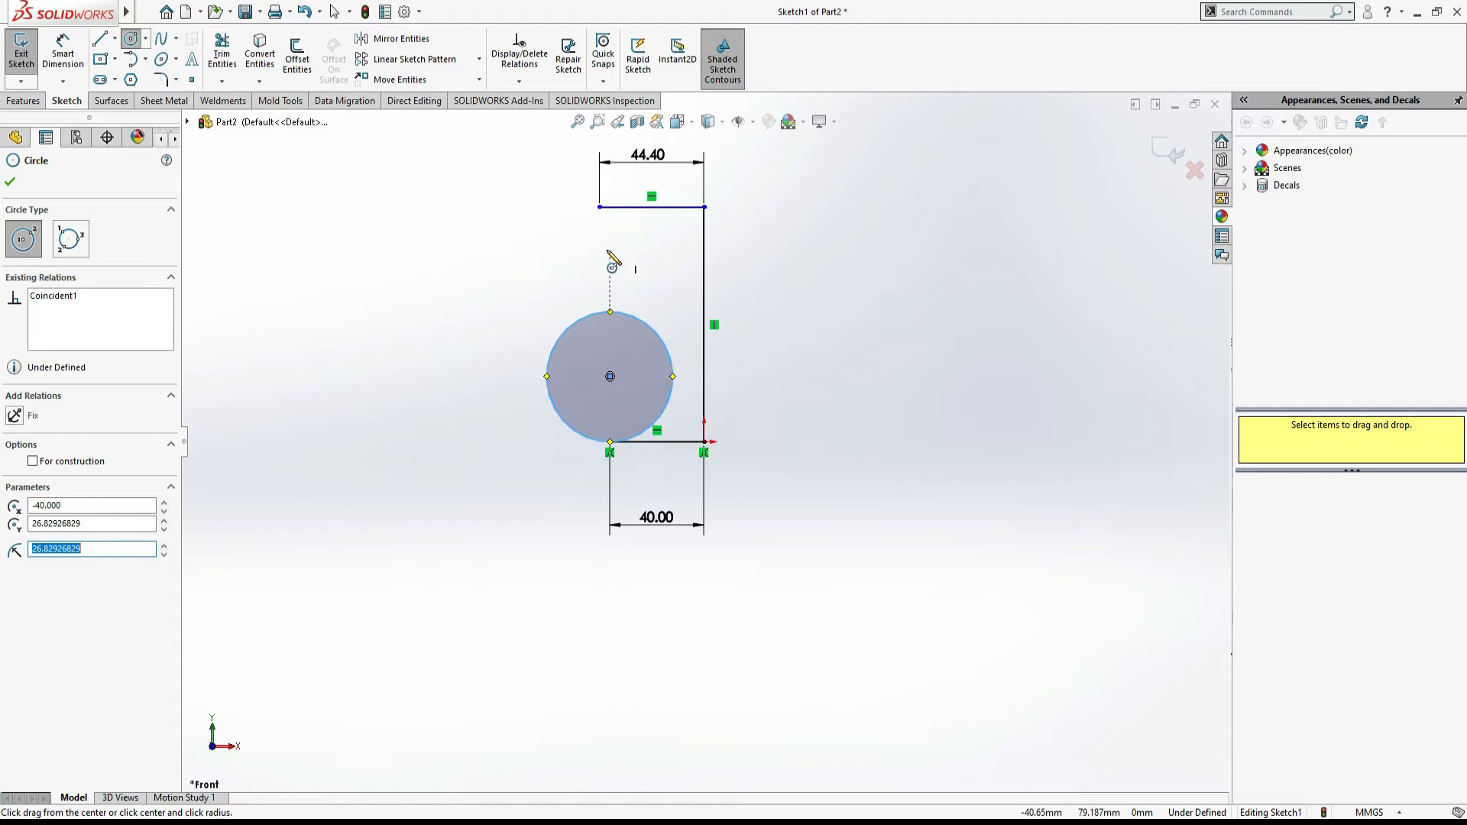
Sketch a circle of about 13 mm radius hanging from the top line's free end and a separate one of about 17 mm radius further left
click(600, 239)
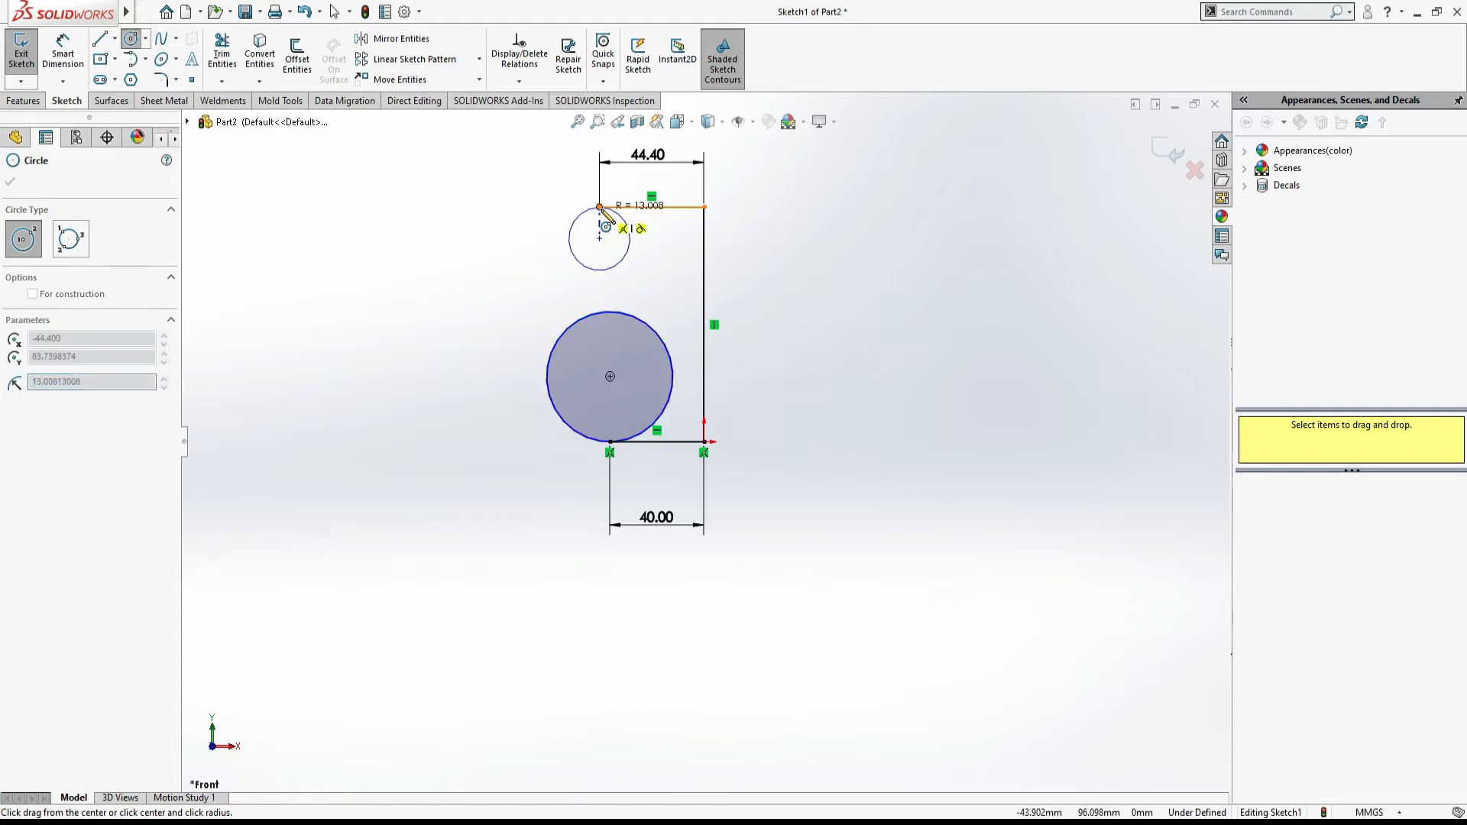
click(600, 206)
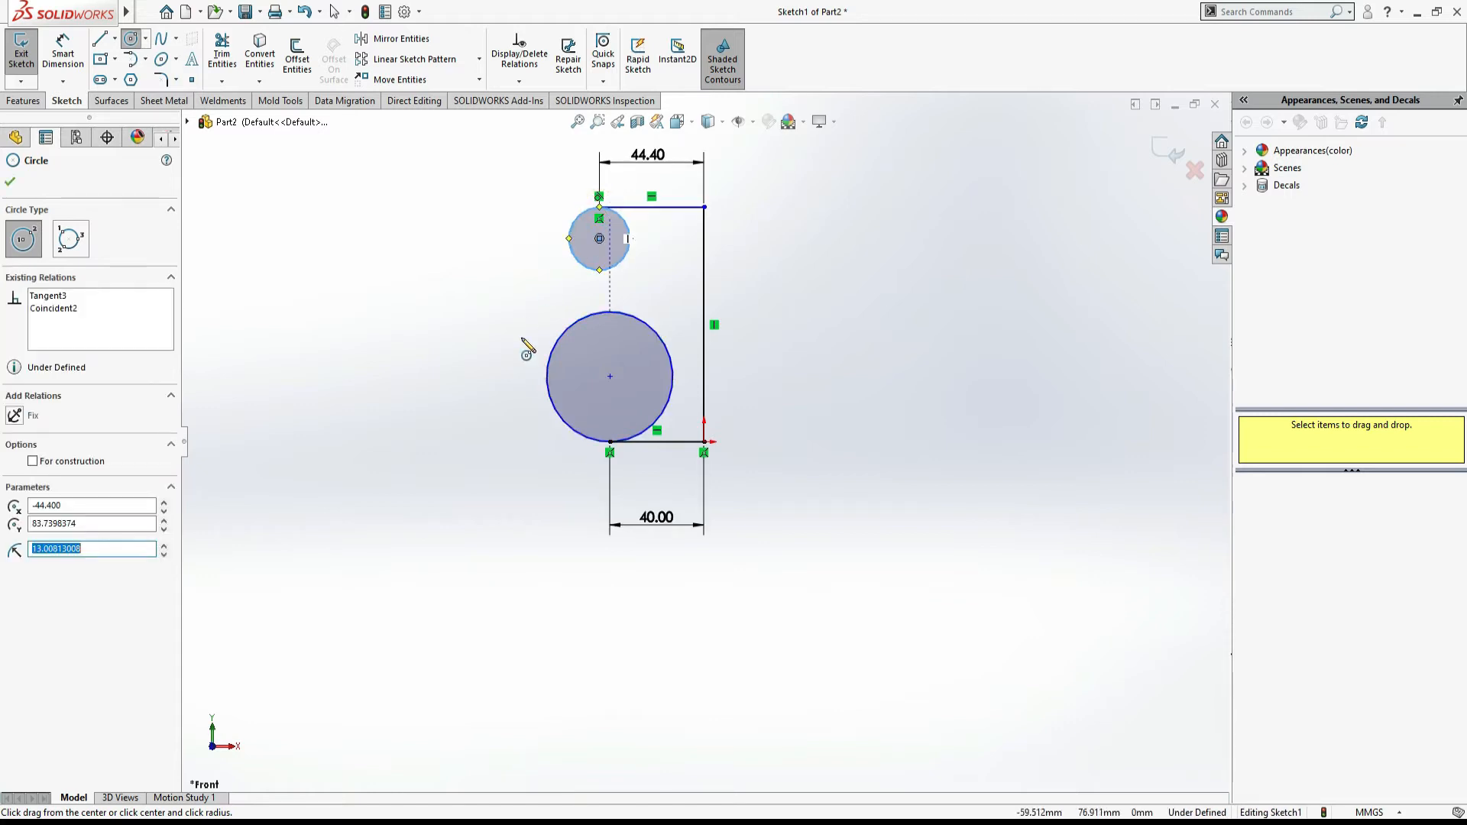
click(508, 290)
click(535, 261)
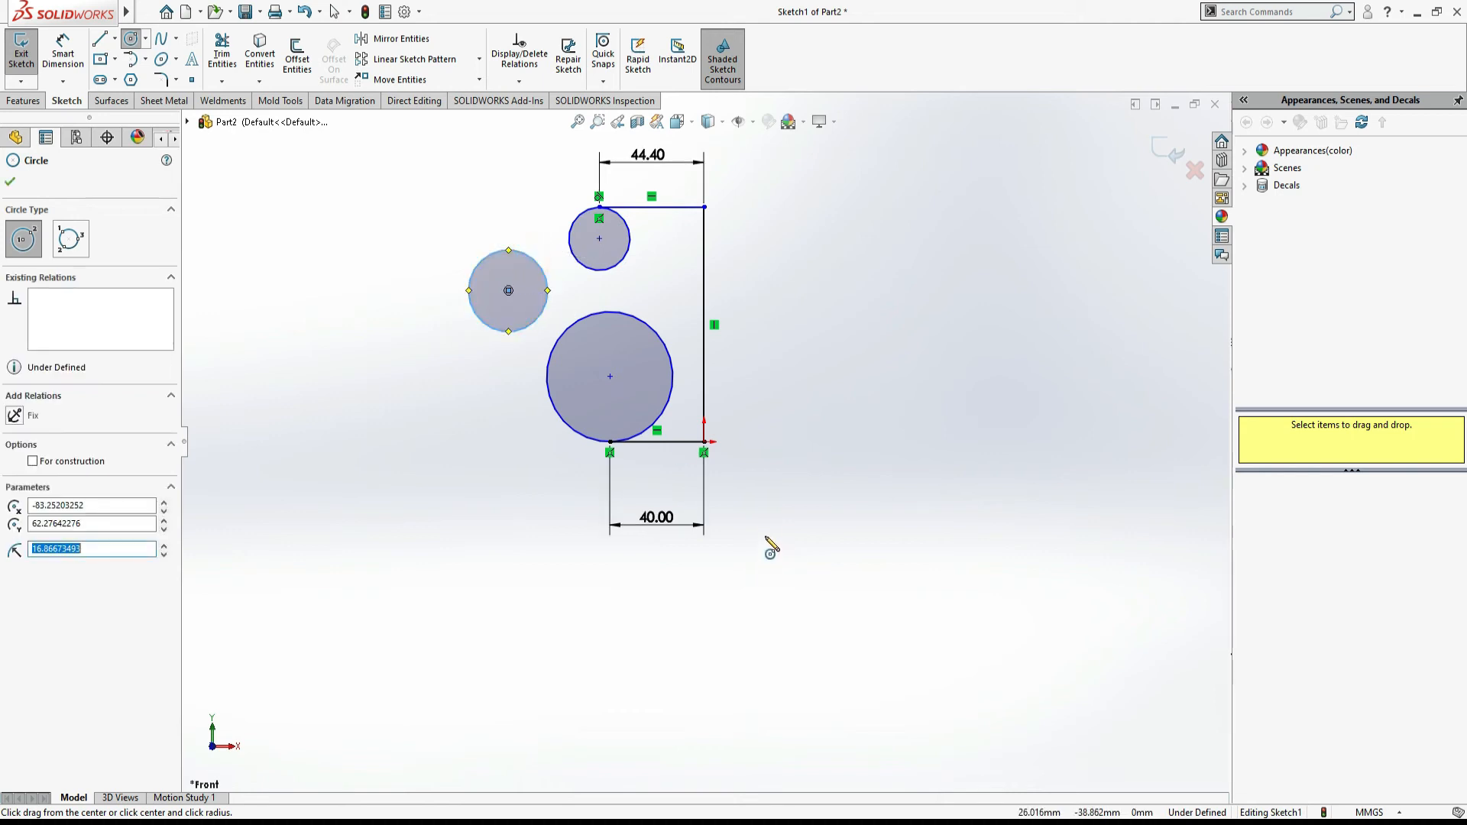
key(Escape)
Check the lower bulge radius in the drawing PDF and dimension the large lower circle's diameter to 37.29*2 mm
click(62, 53)
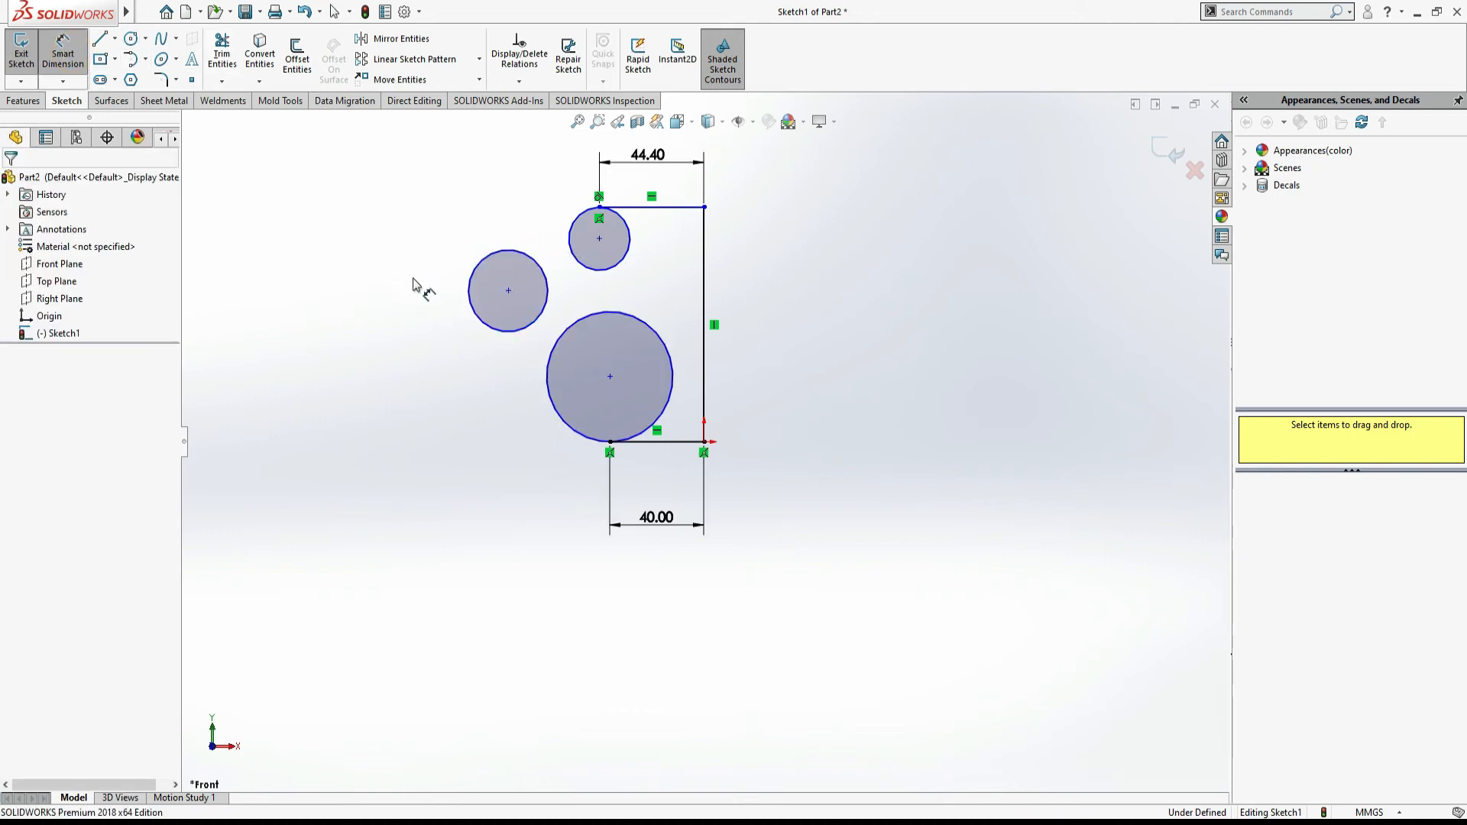
key(alt+Tab)
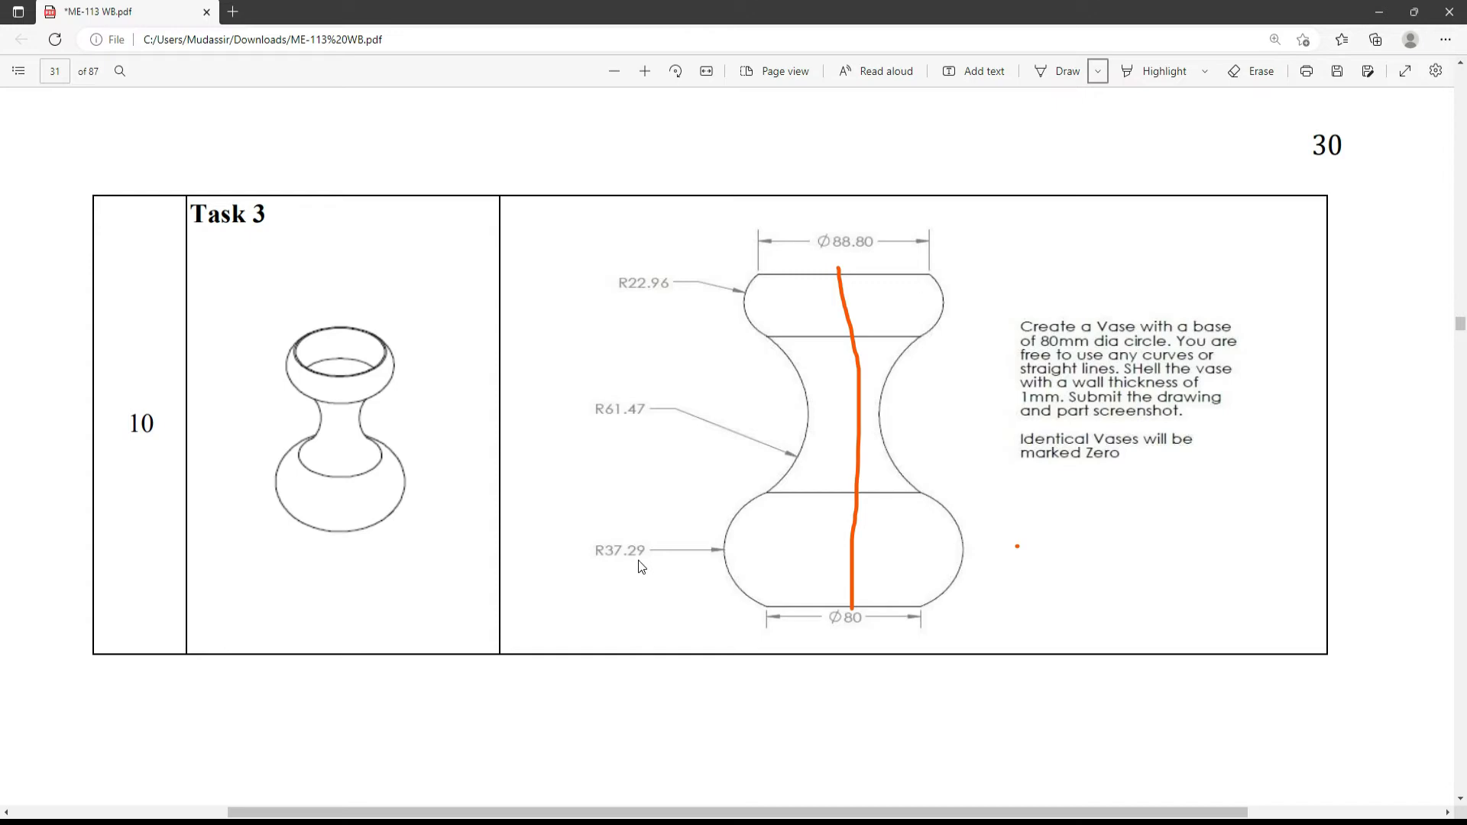
key(alt+Tab)
click(569, 422)
click(541, 459)
text(37.29)
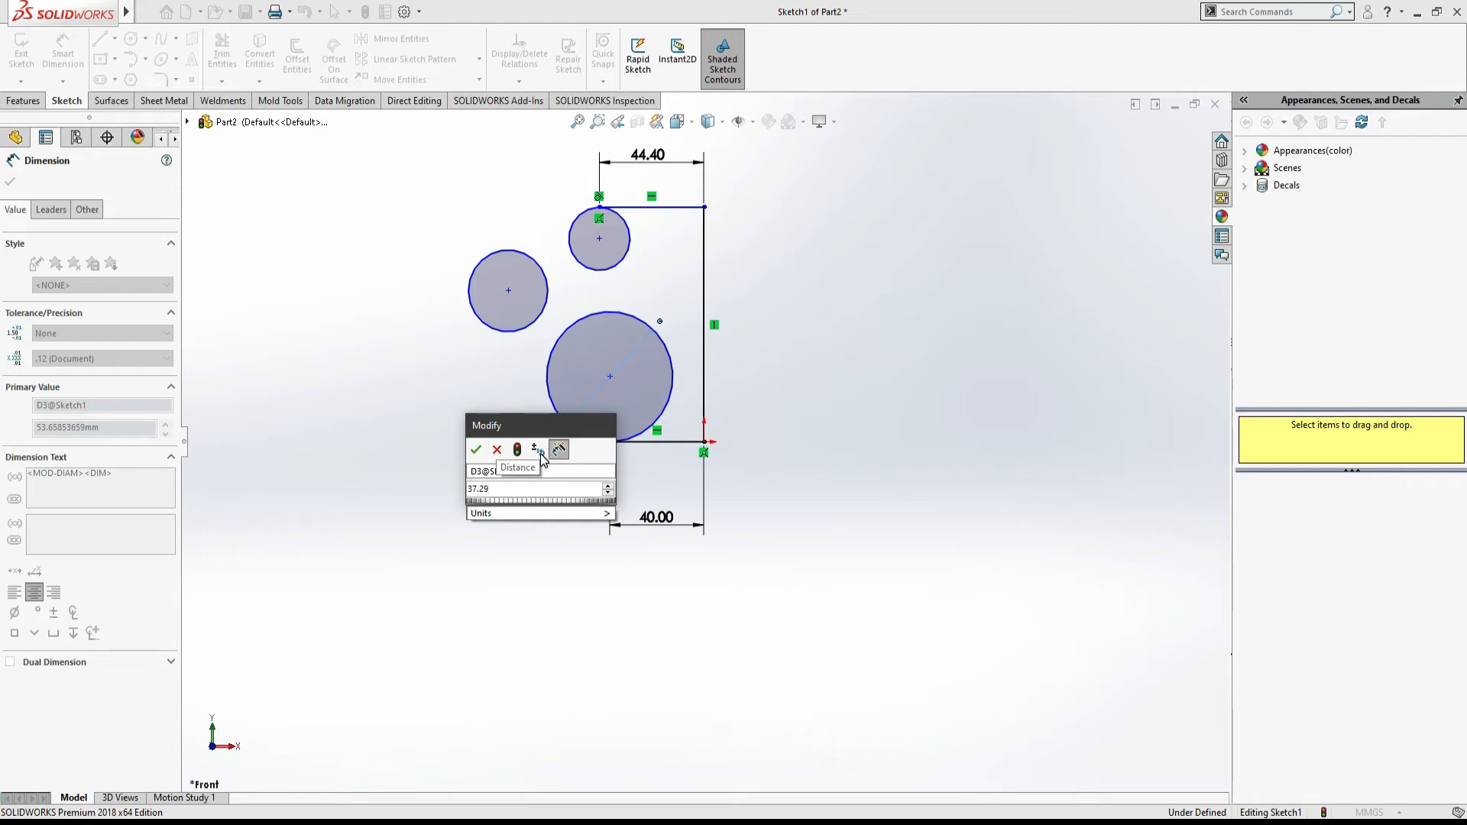
text(*2)
key(Return)
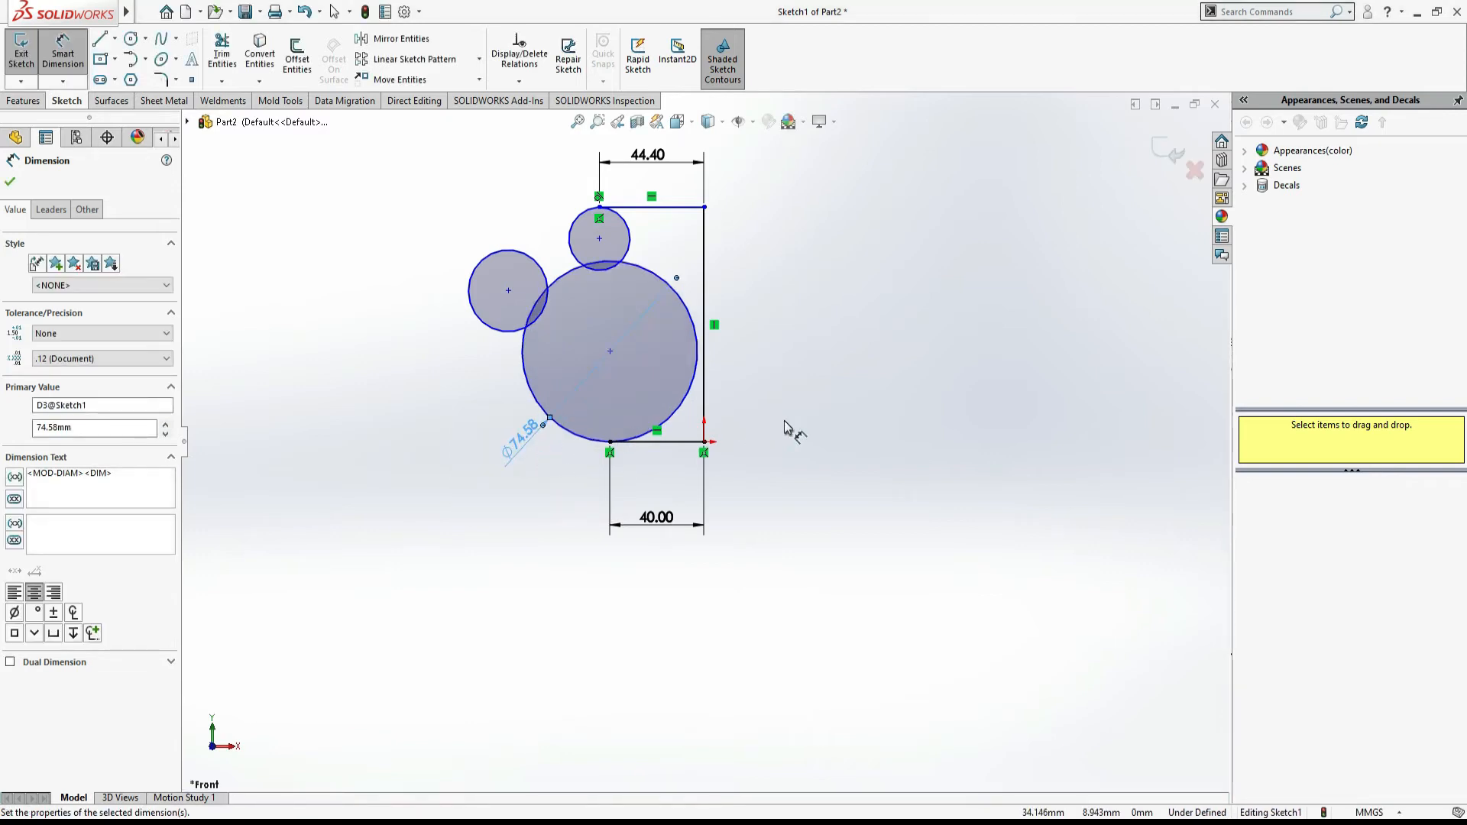
Check the upper radius in the drawing PDF, then move the sketch's top line upward to separate the top circle from the large lower one
key(alt+Tab)
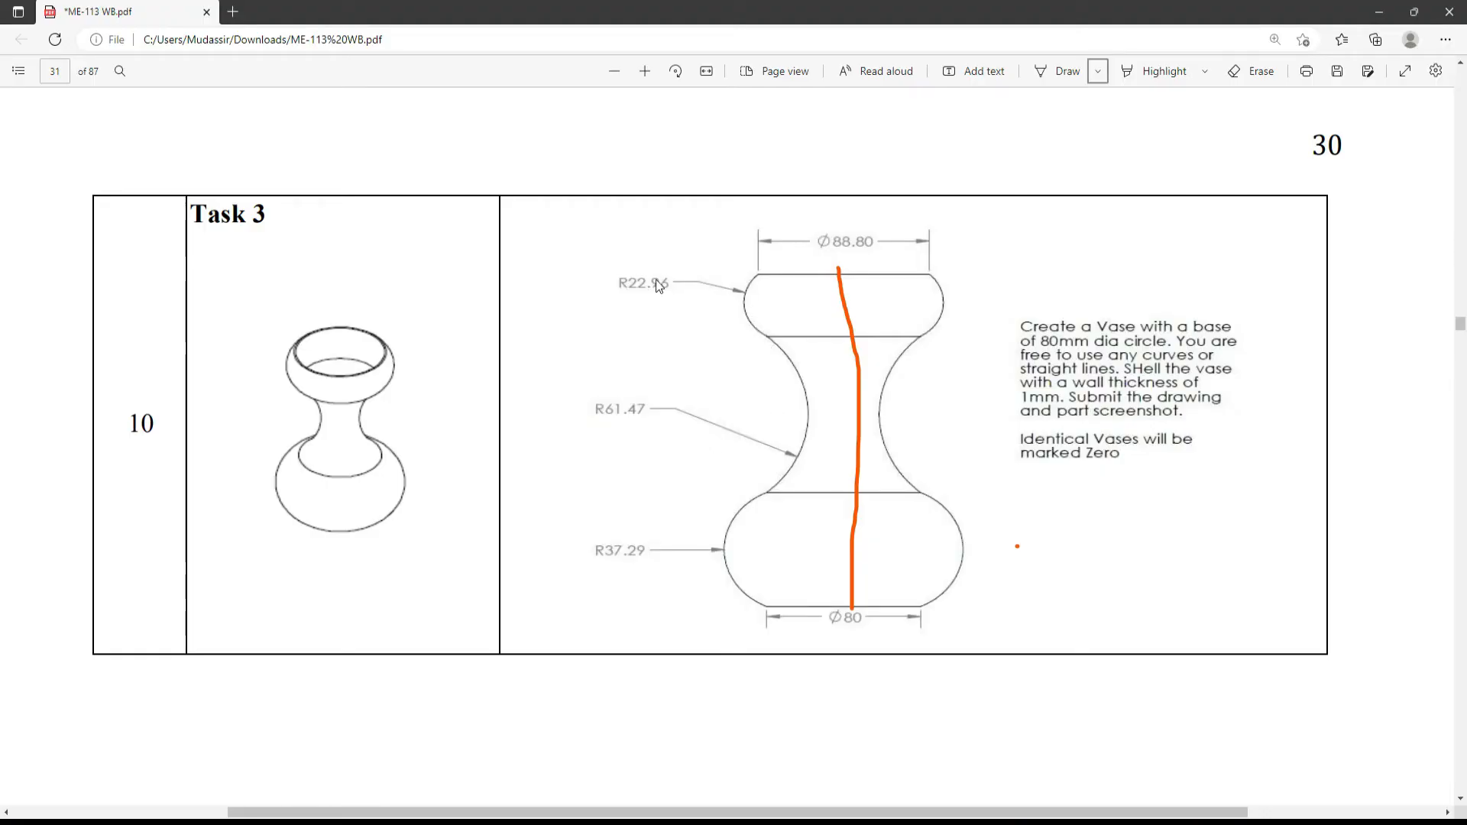
key(alt+Tab)
key(Escape)
key(Escape)
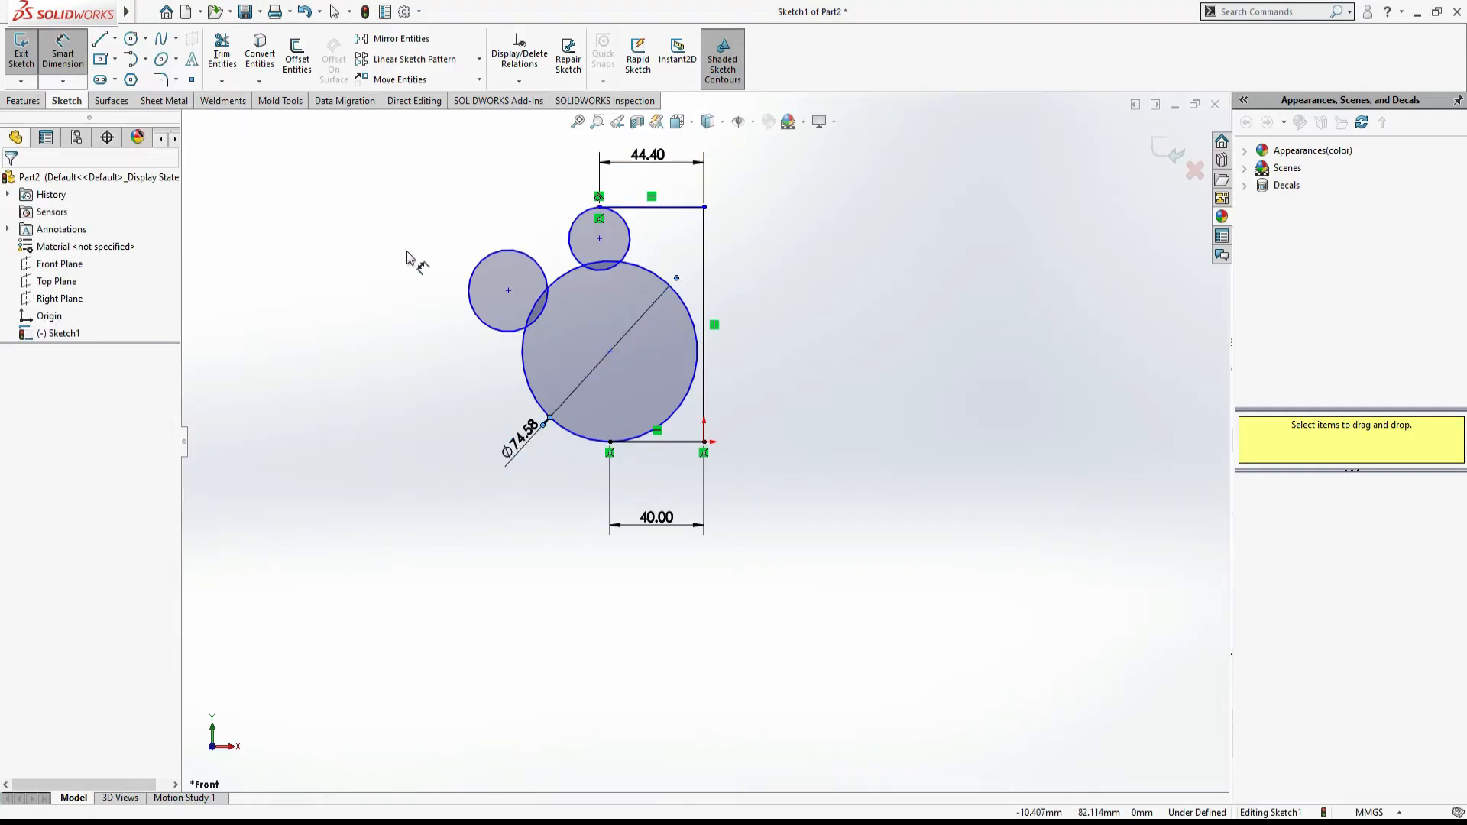
scroll(720, 273, up, 3)
drag(685, 310, 690, 198)
click(801, 341)
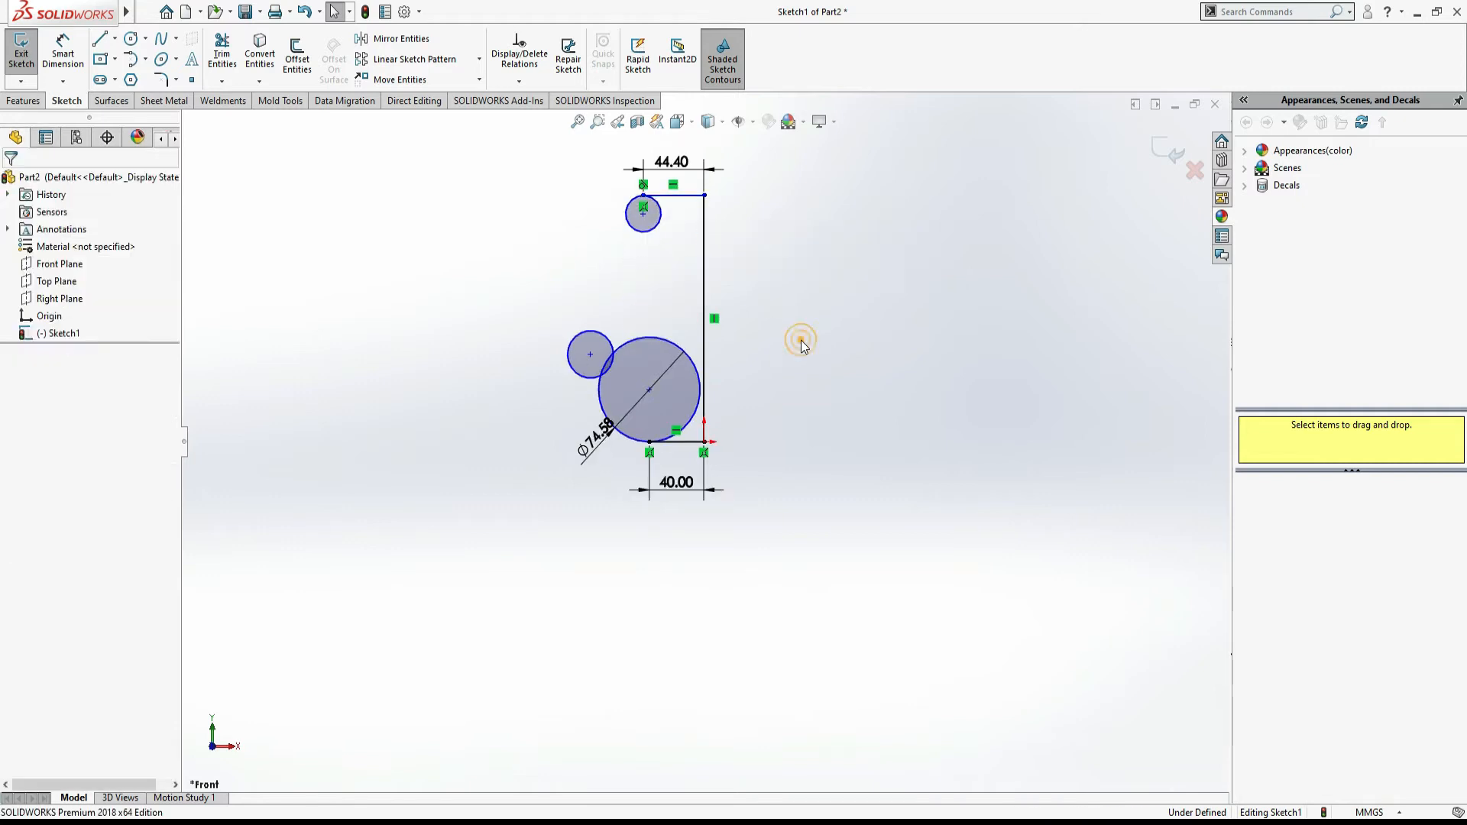
Check the upper radius in the drawing PDF and dimension the top circle's diameter to 22.96 mm, correcting it to 22.96*2 mm
key(alt+Tab)
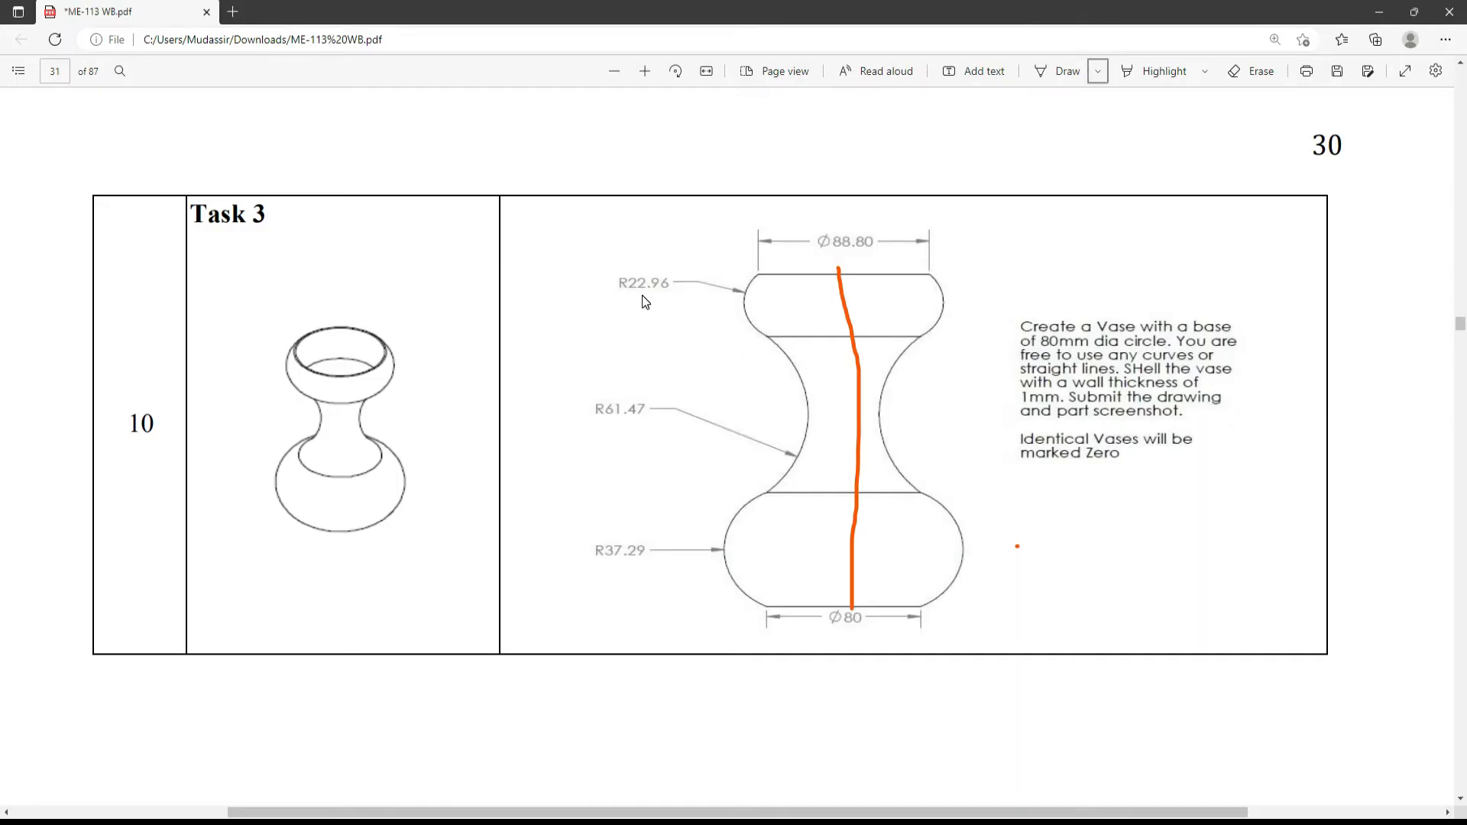
key(alt+Tab)
click(62, 52)
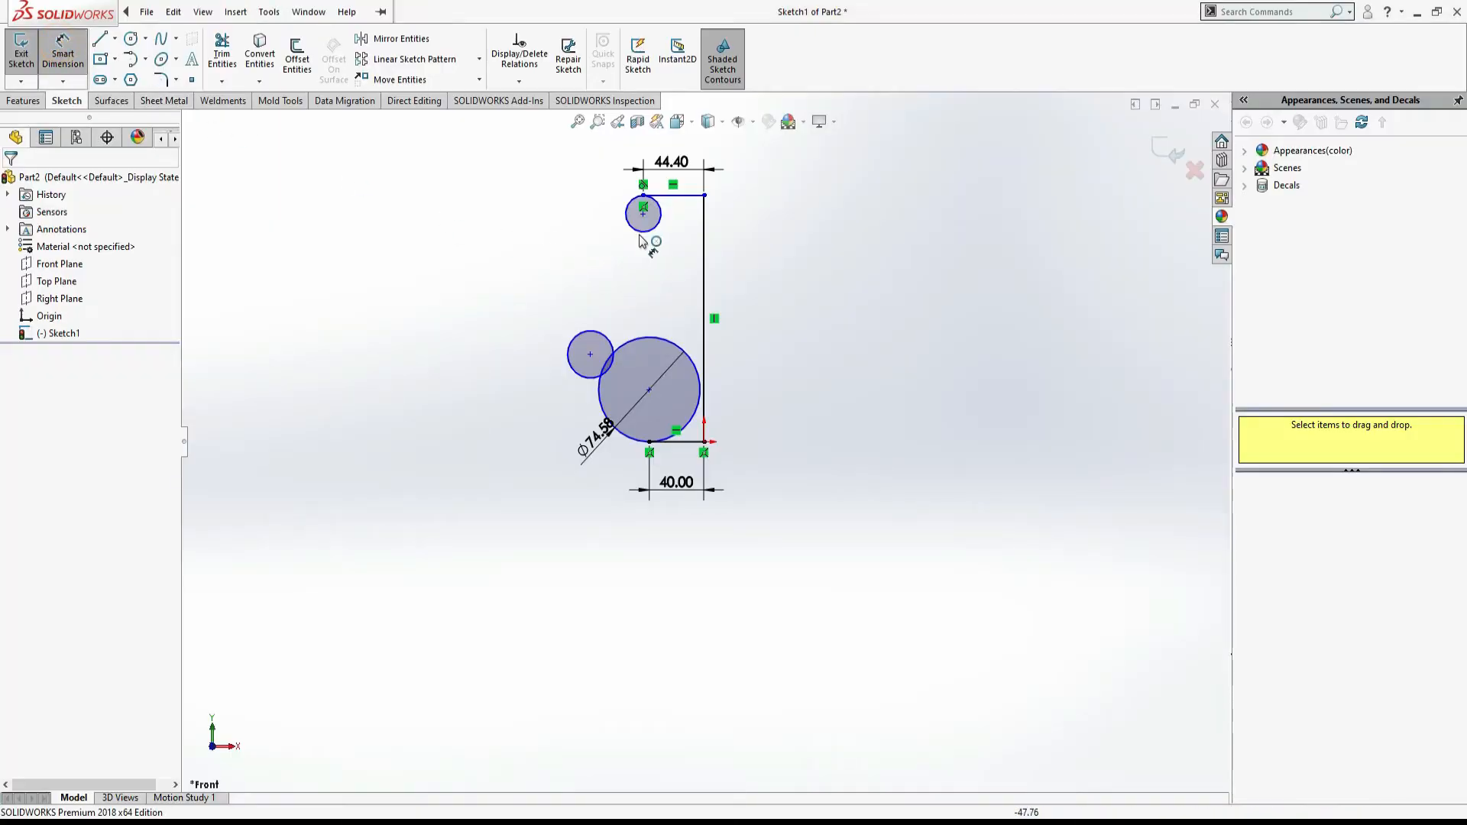
click(630, 223)
click(577, 257)
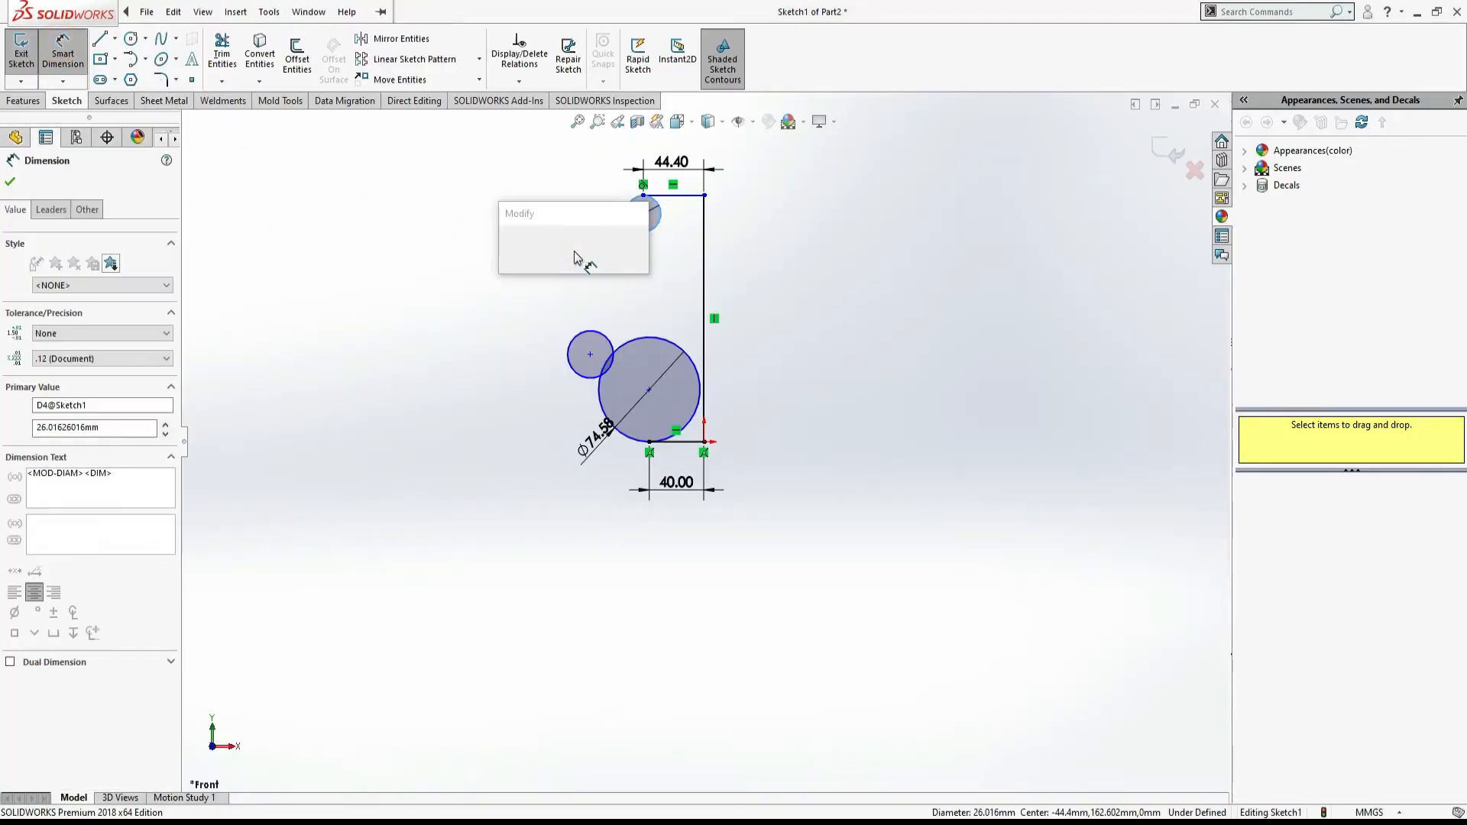
text(22.96)
key(Return)
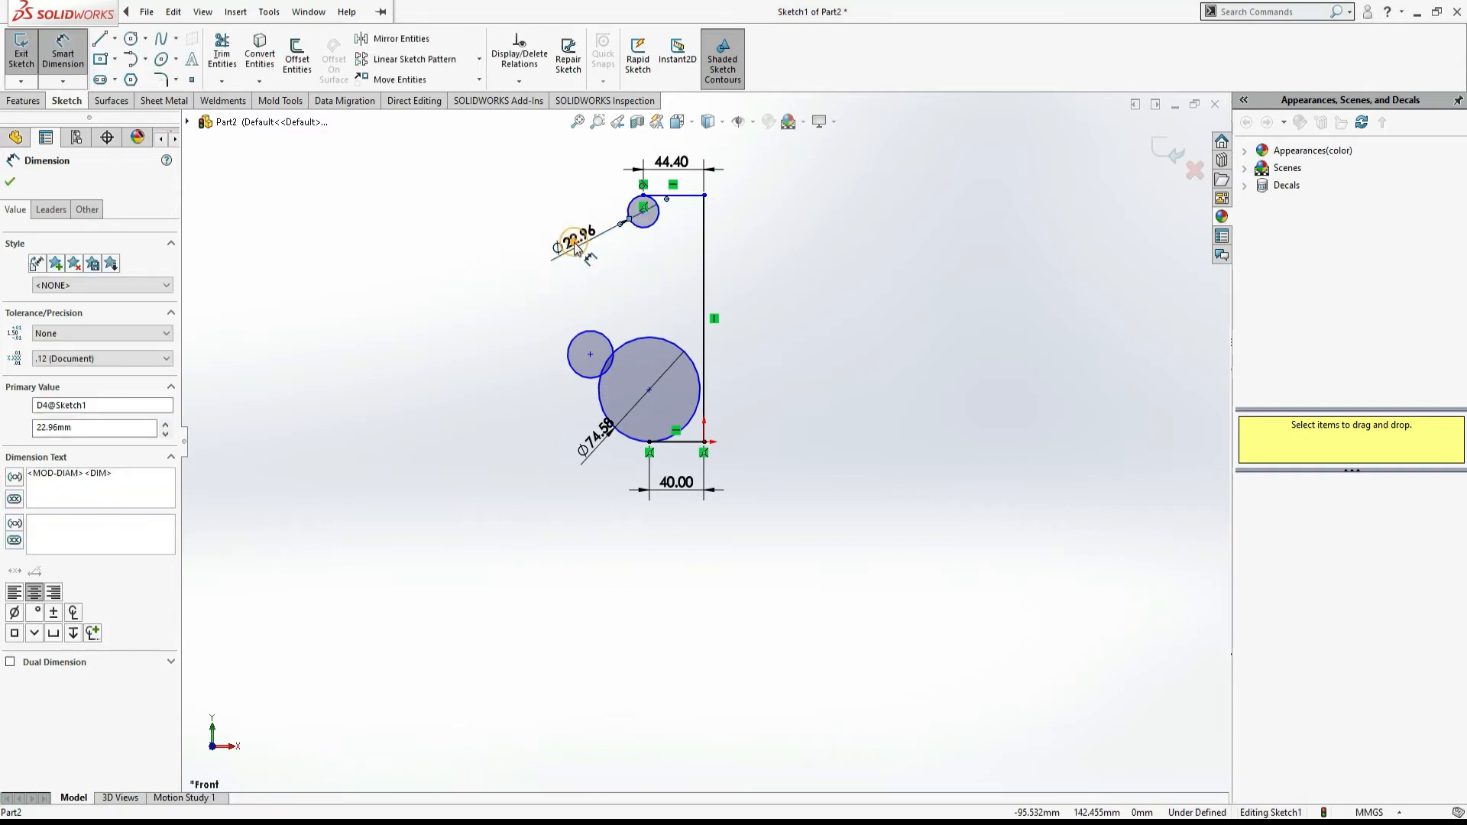
double_click(574, 240)
click(570, 280)
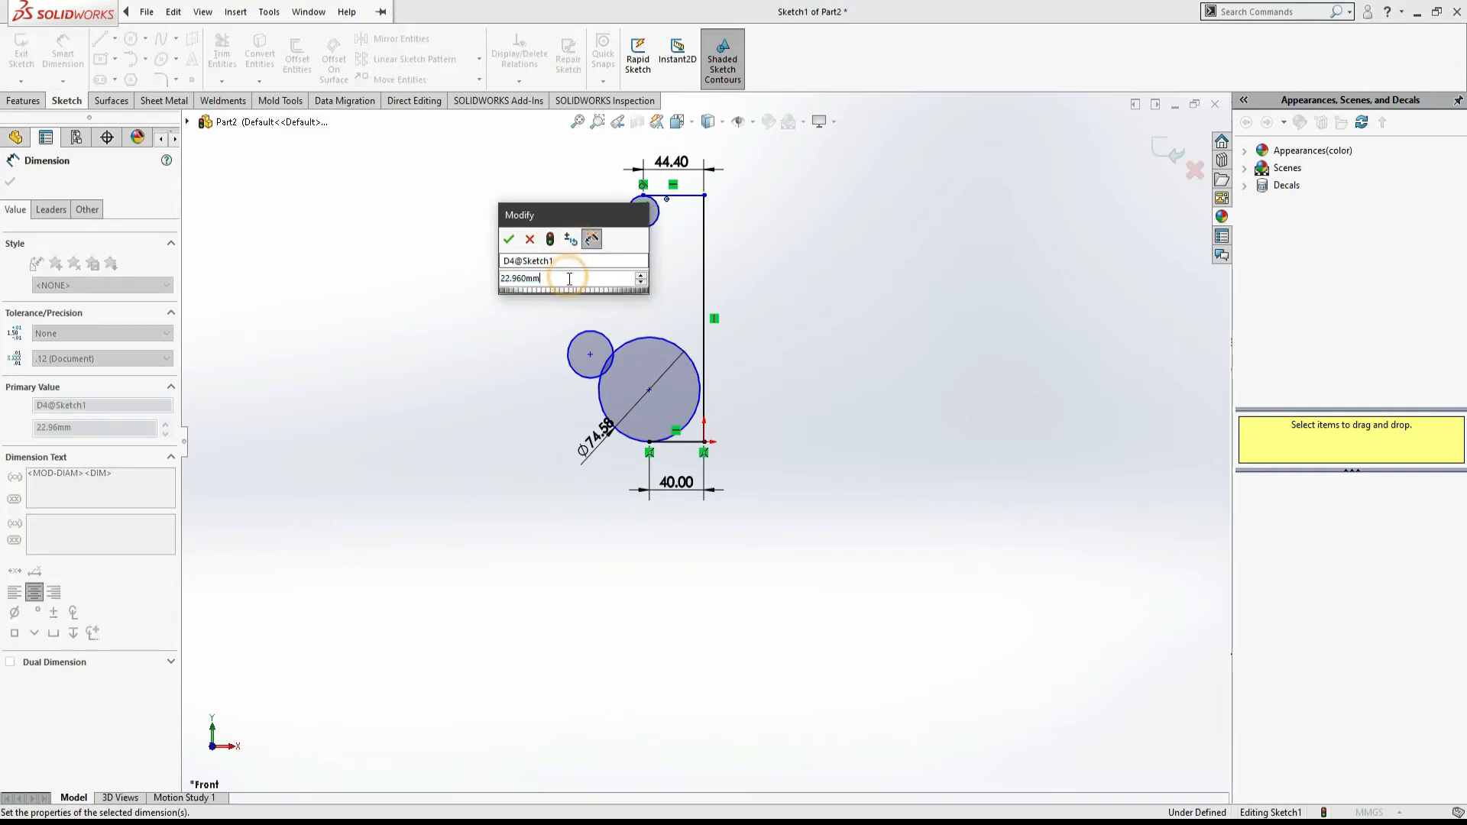
text(*2)
key(Return)
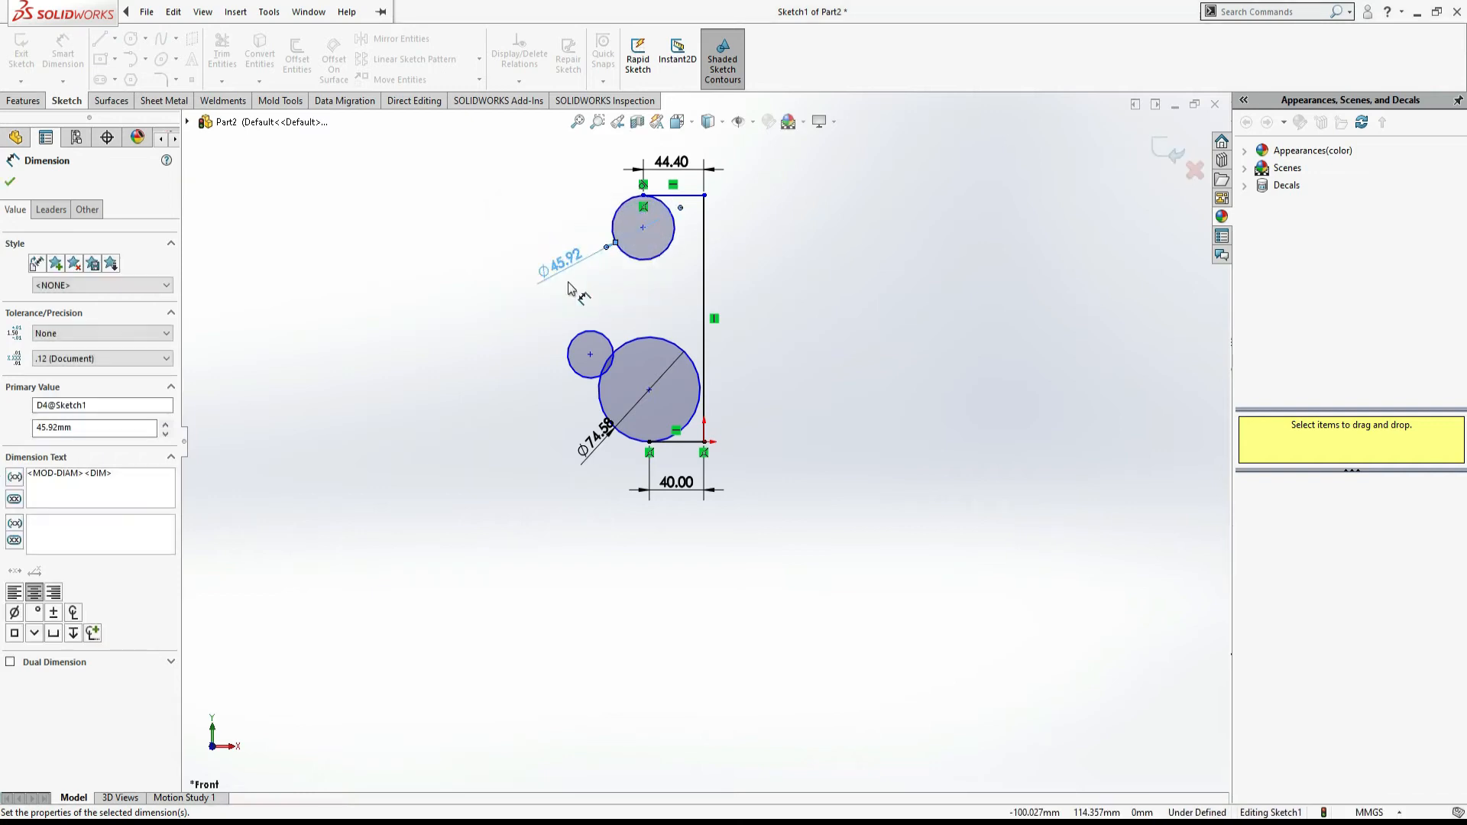
Check the neck radius in the drawing PDF and dimension the leftmost circle's diameter to 61.47*2 mm
key(alt+Tab)
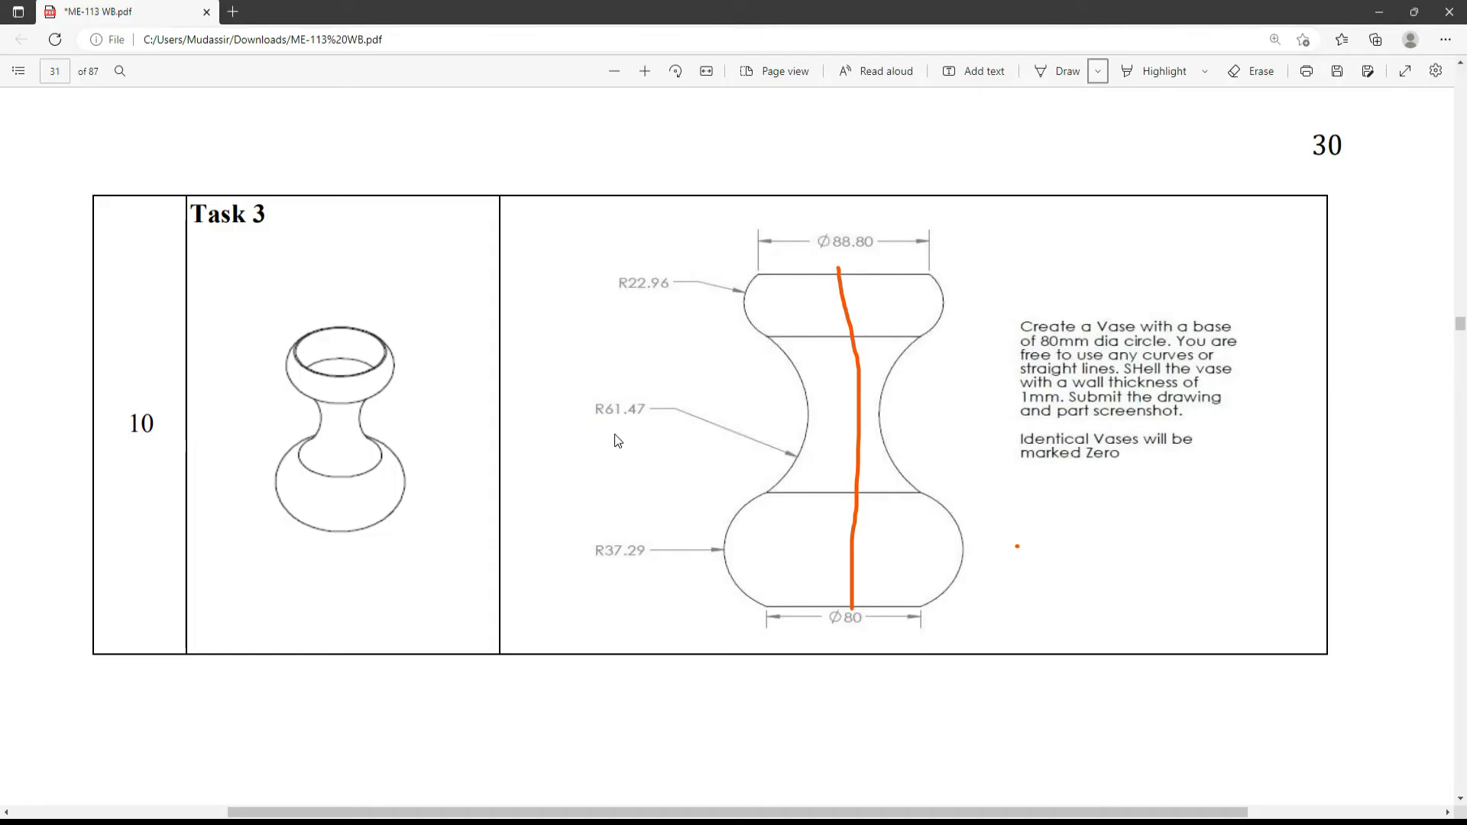
key(alt+Tab)
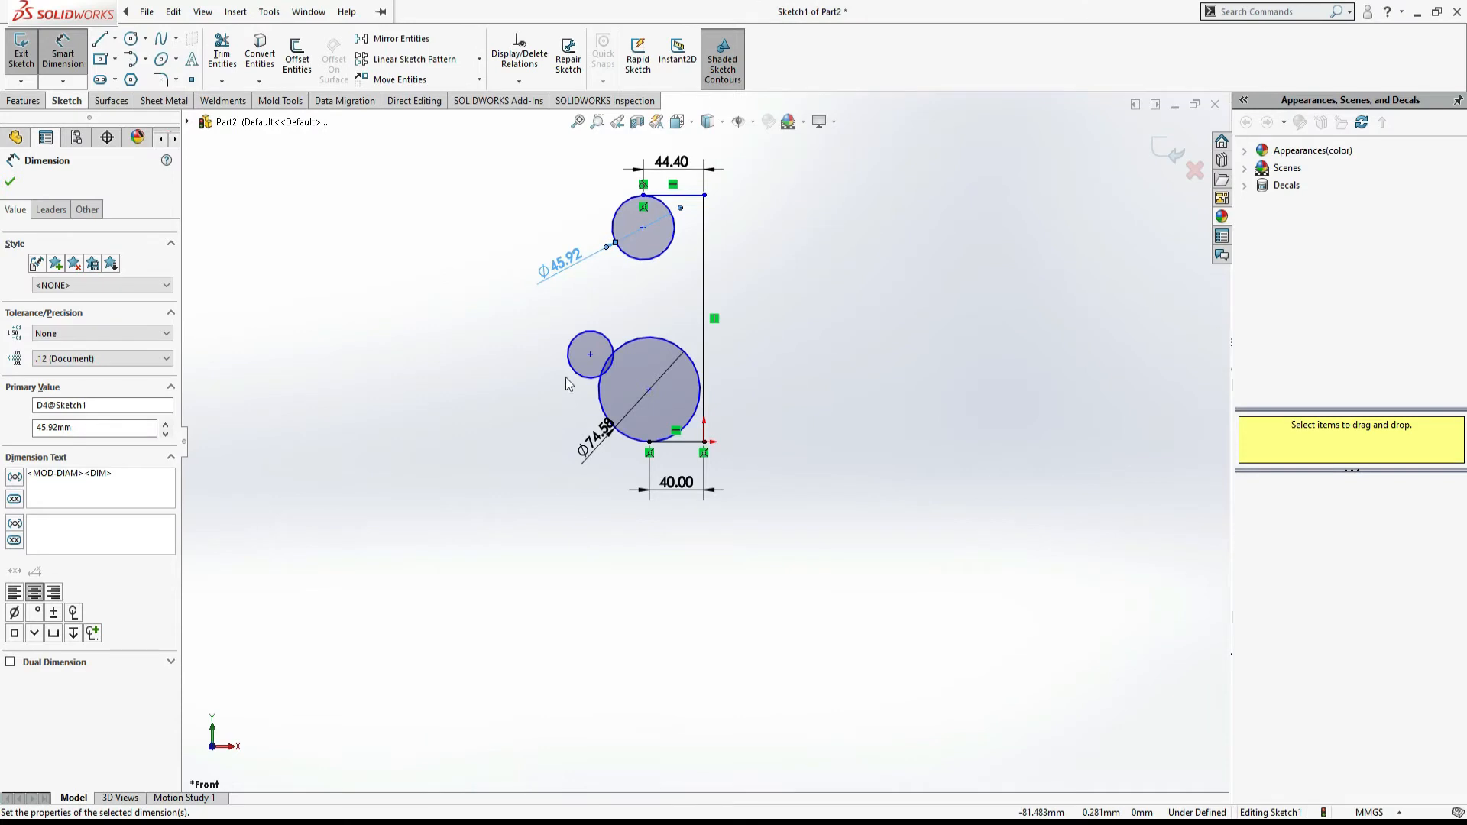
click(455, 327)
click(573, 357)
click(510, 374)
text(61)
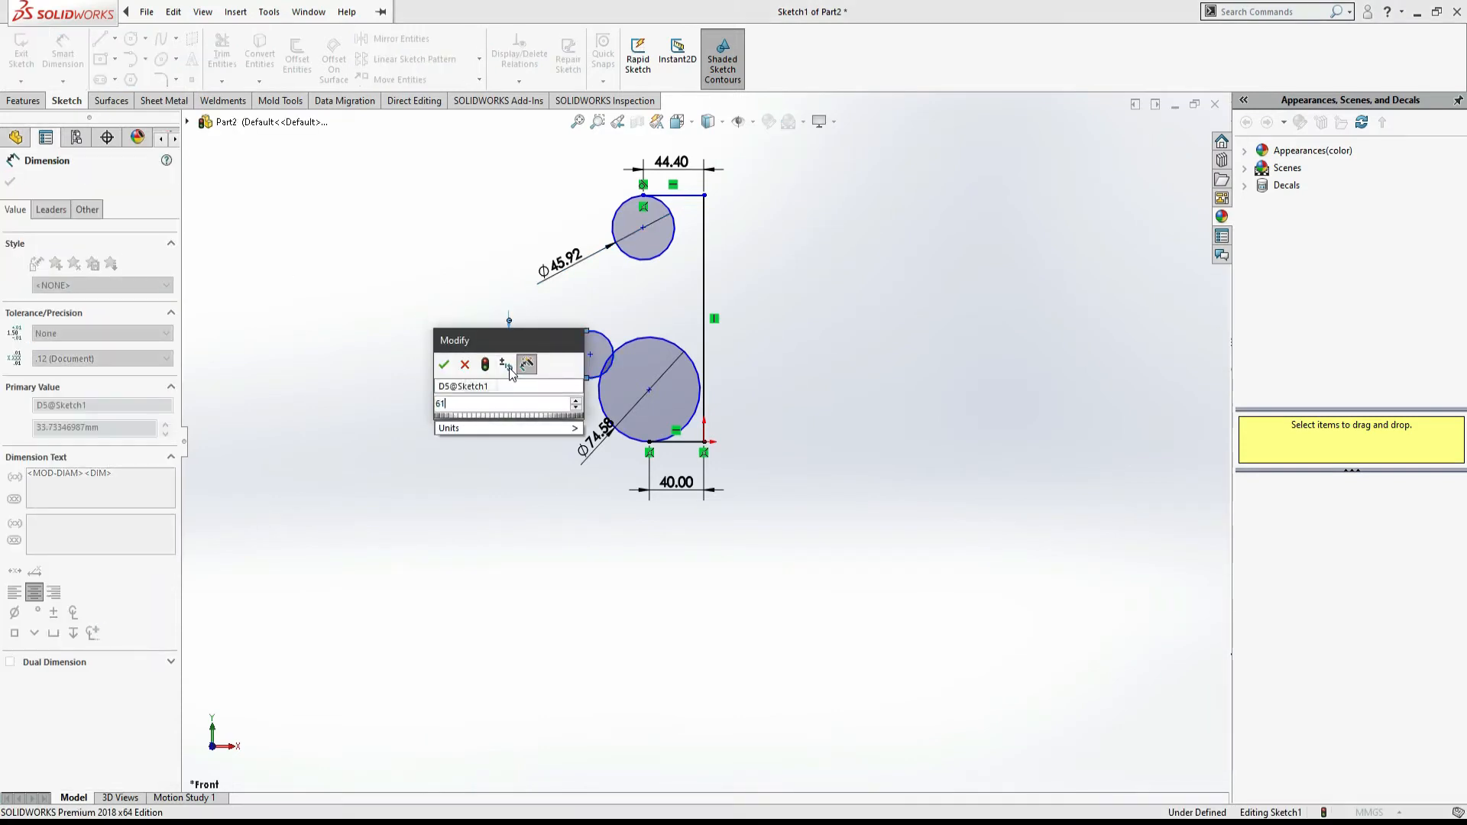
text(.47*2)
key(Return)
key(Escape)
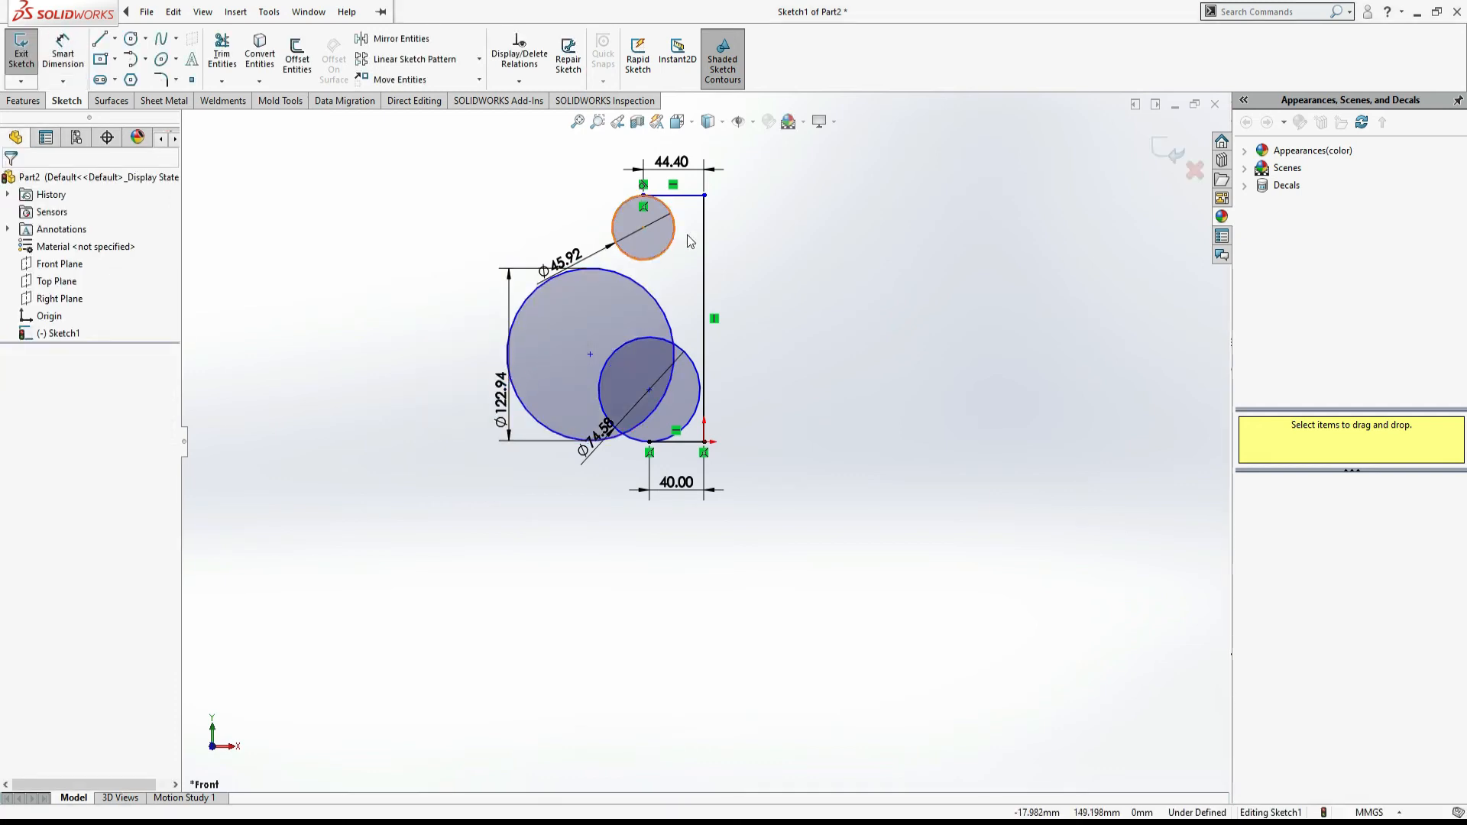
Move the sketch's top line further up and reposition the largest circle between the top and lower circles, clear of both
scroll(704, 441, up, 3)
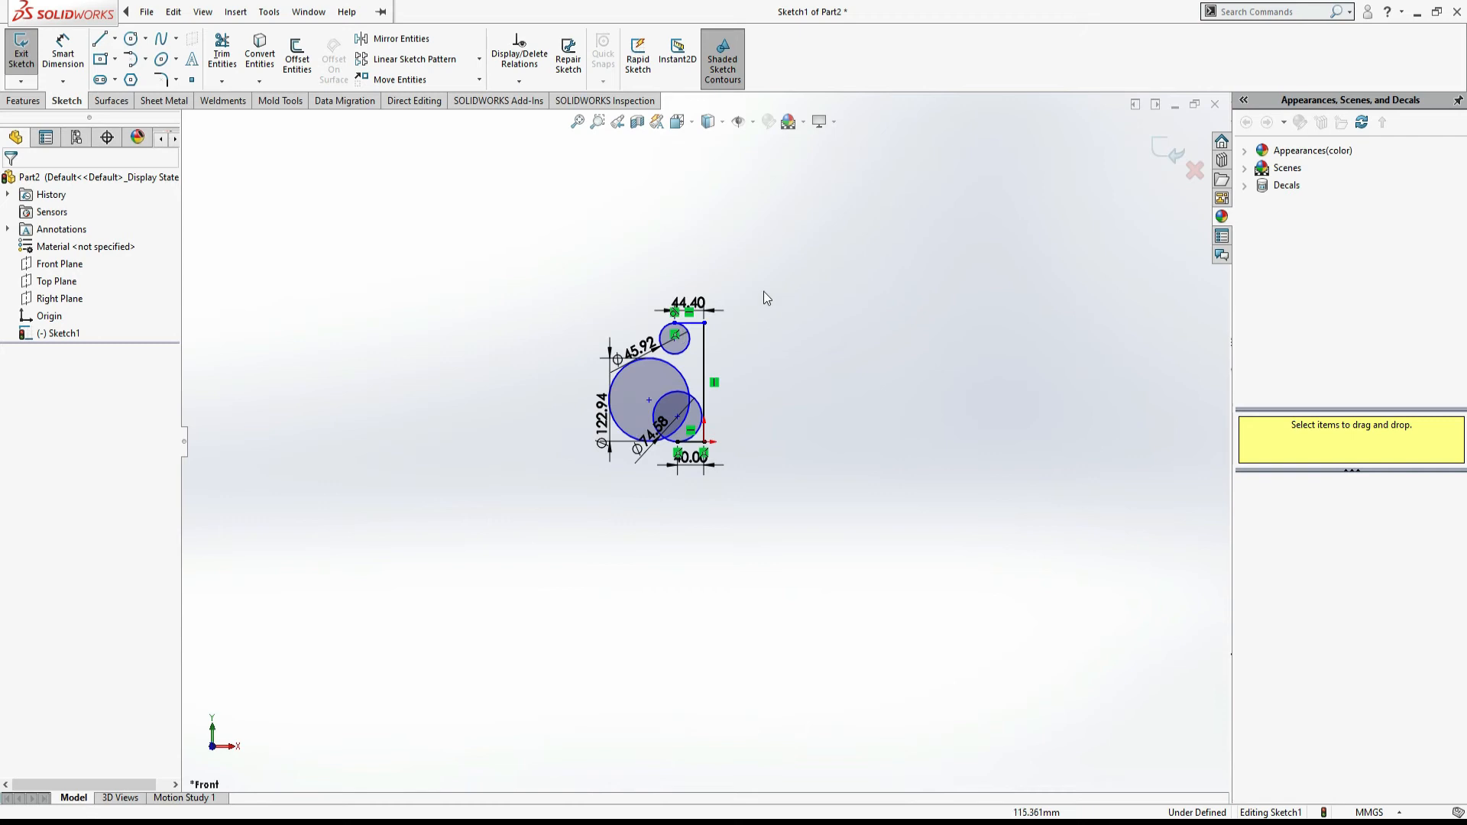
click(690, 324)
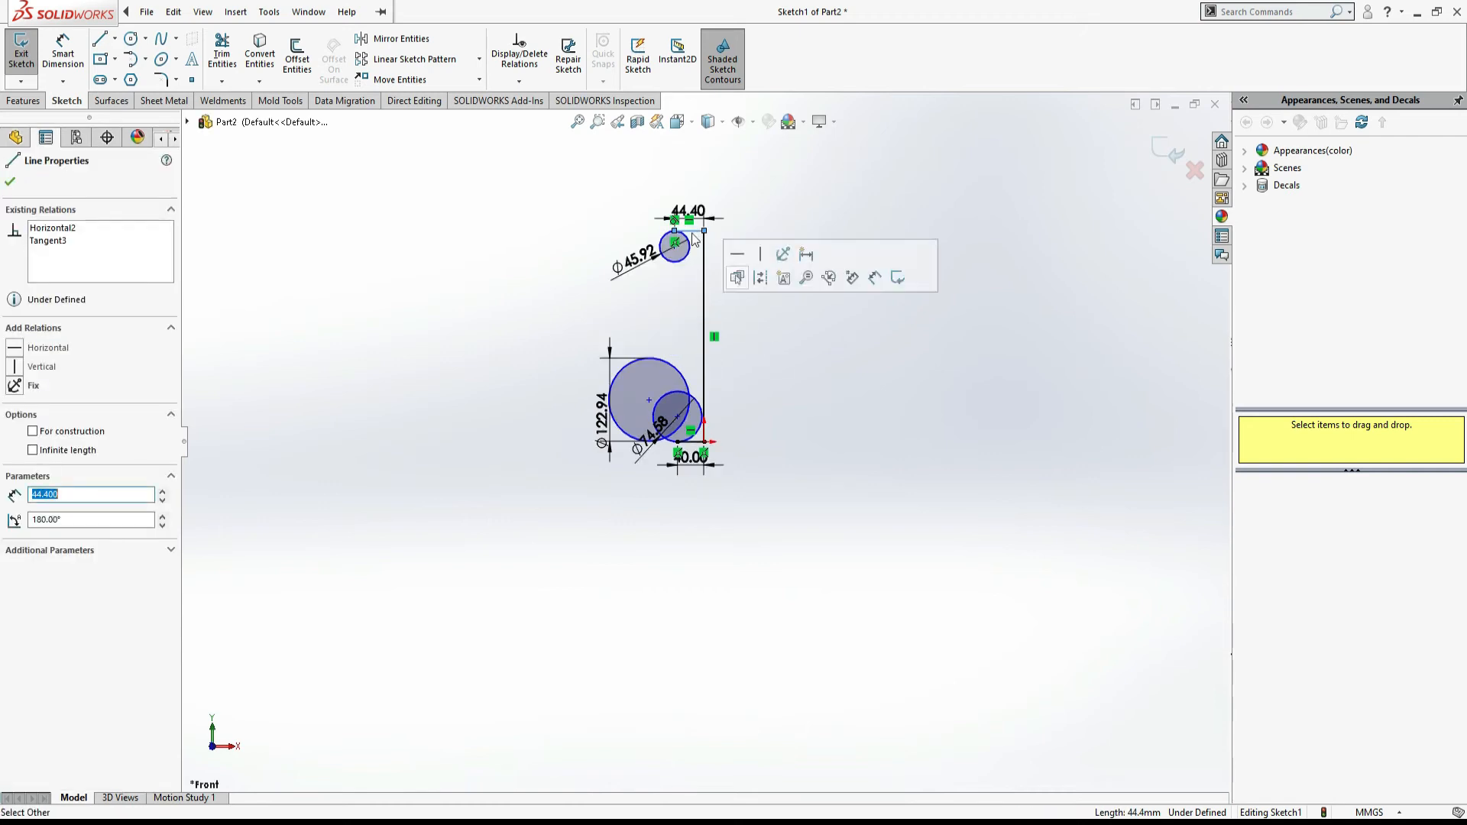
click(579, 122)
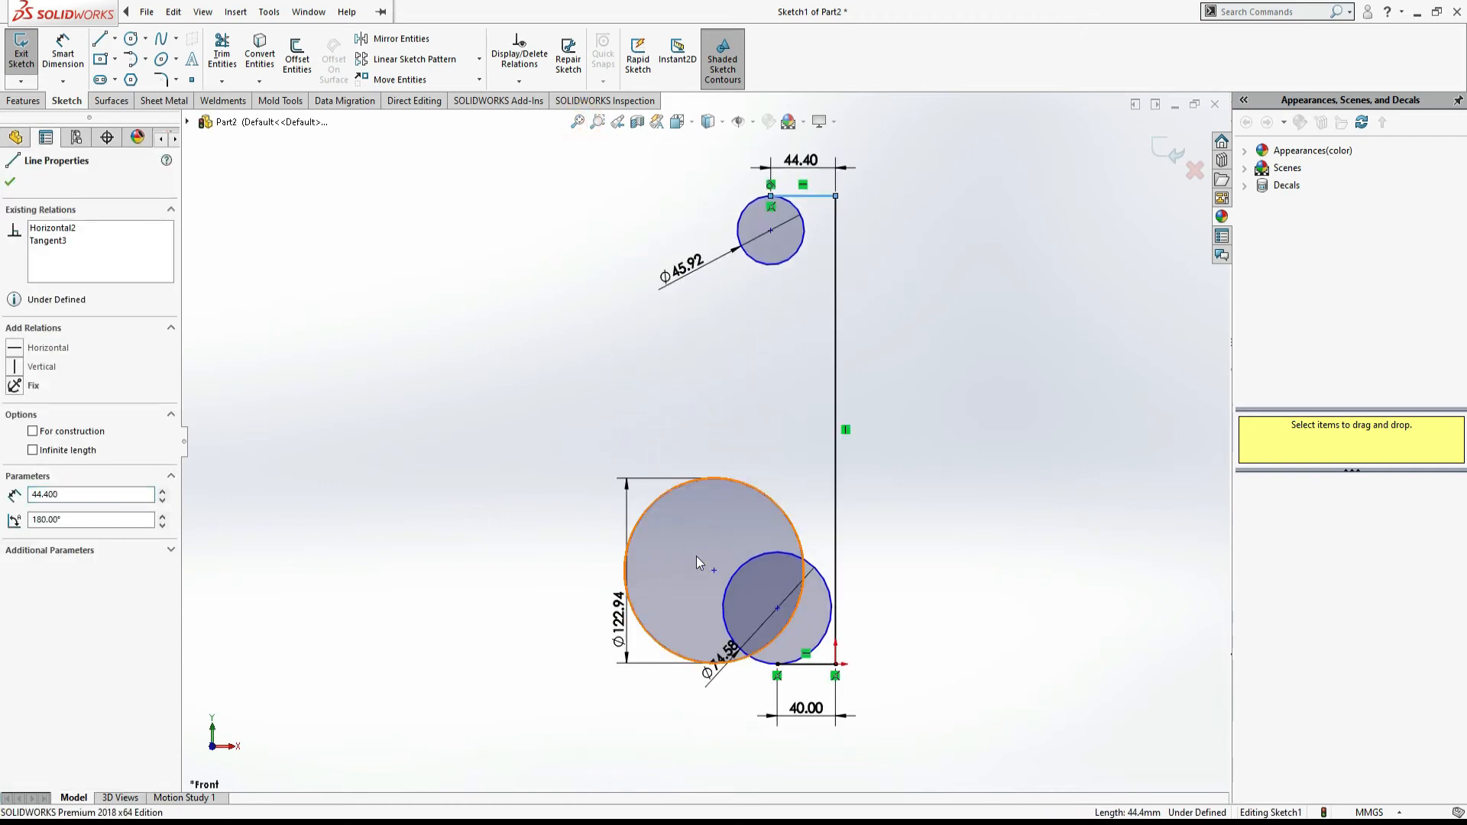
click(713, 571)
drag(713, 571, 684, 426)
click(783, 471)
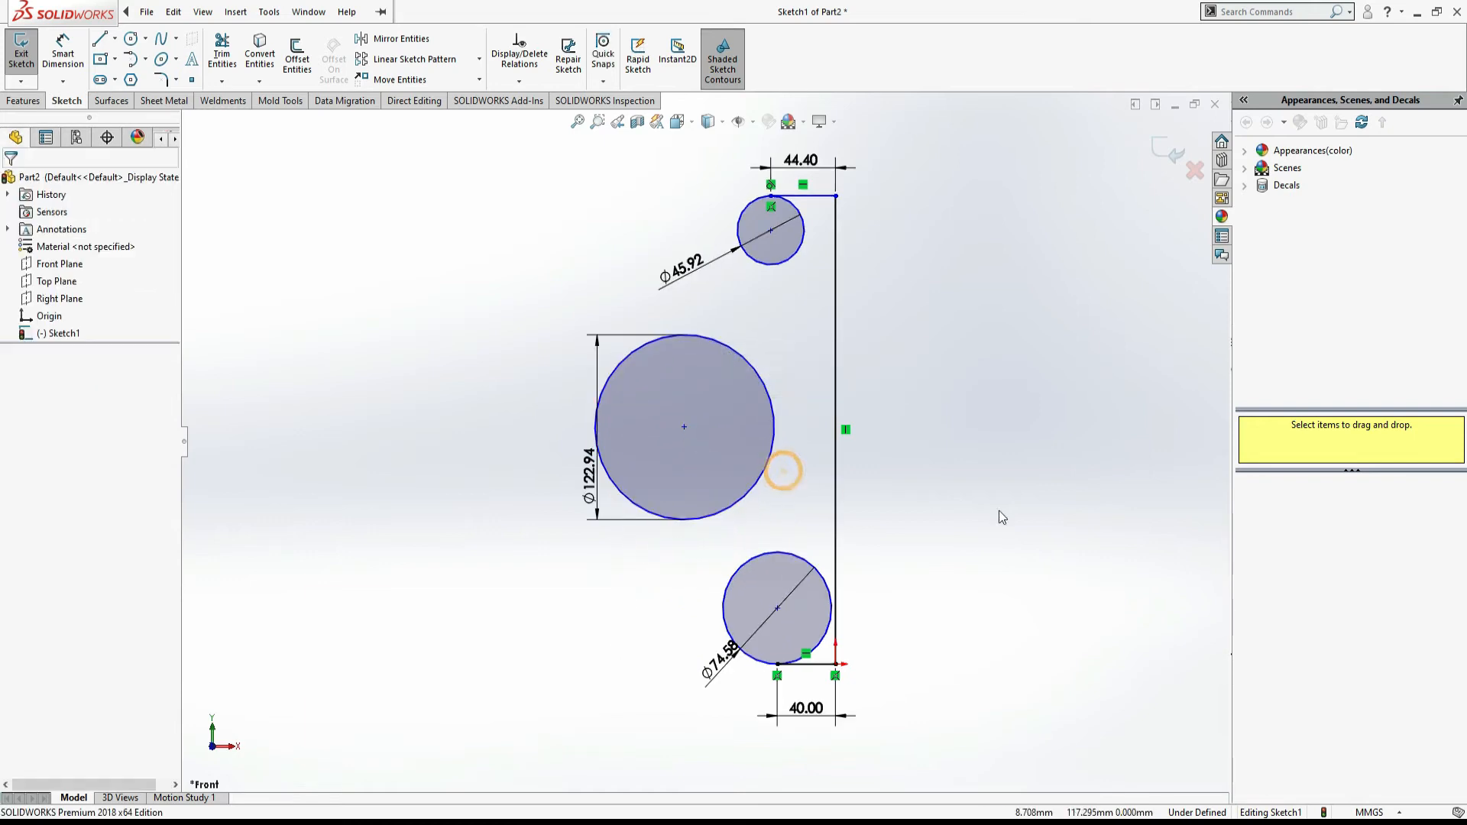
Make the large middle circle tangent to the top circle and to the lower circle
click(700, 340)
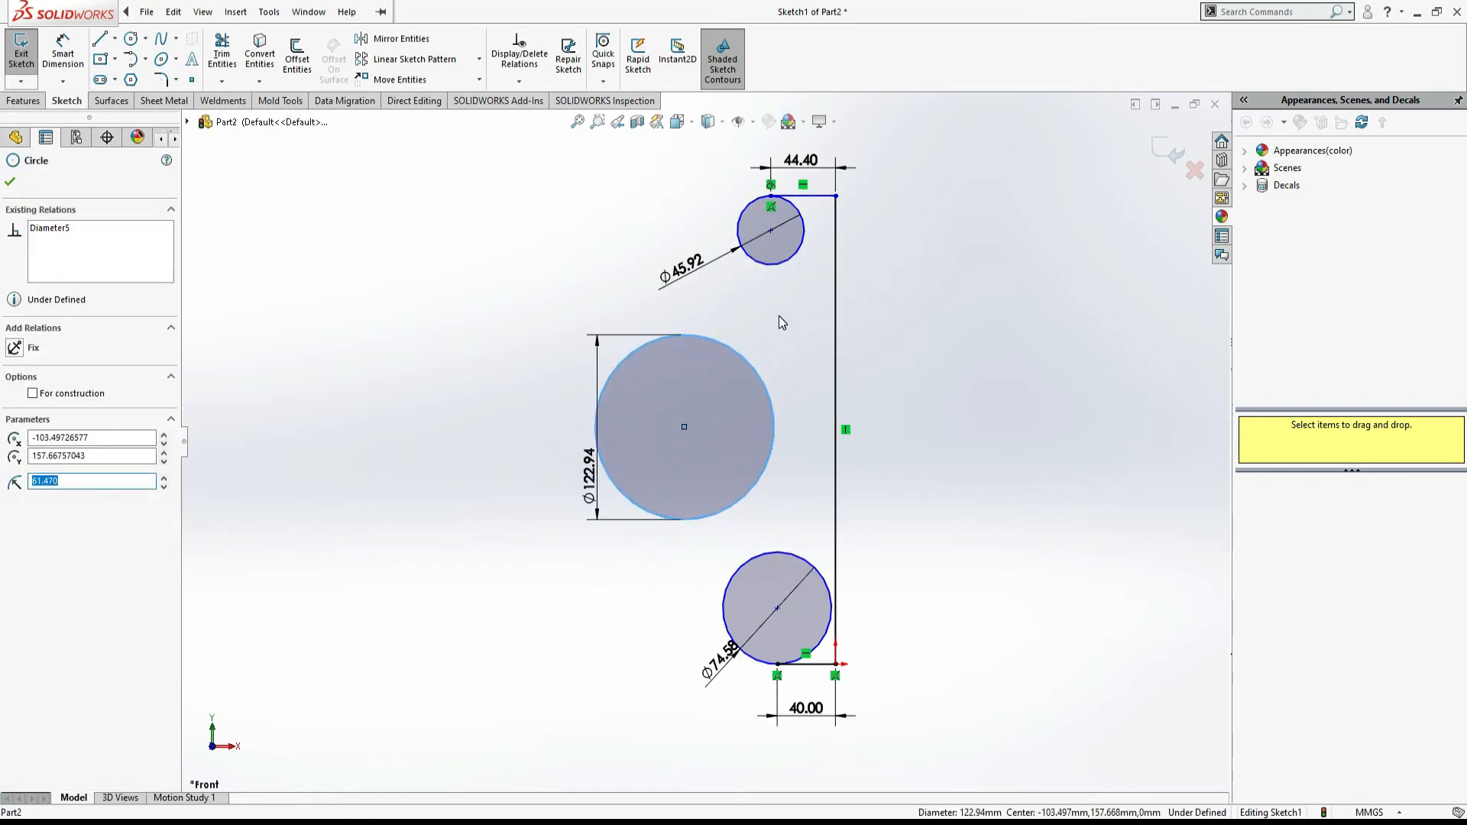
ctrl+click(767, 266)
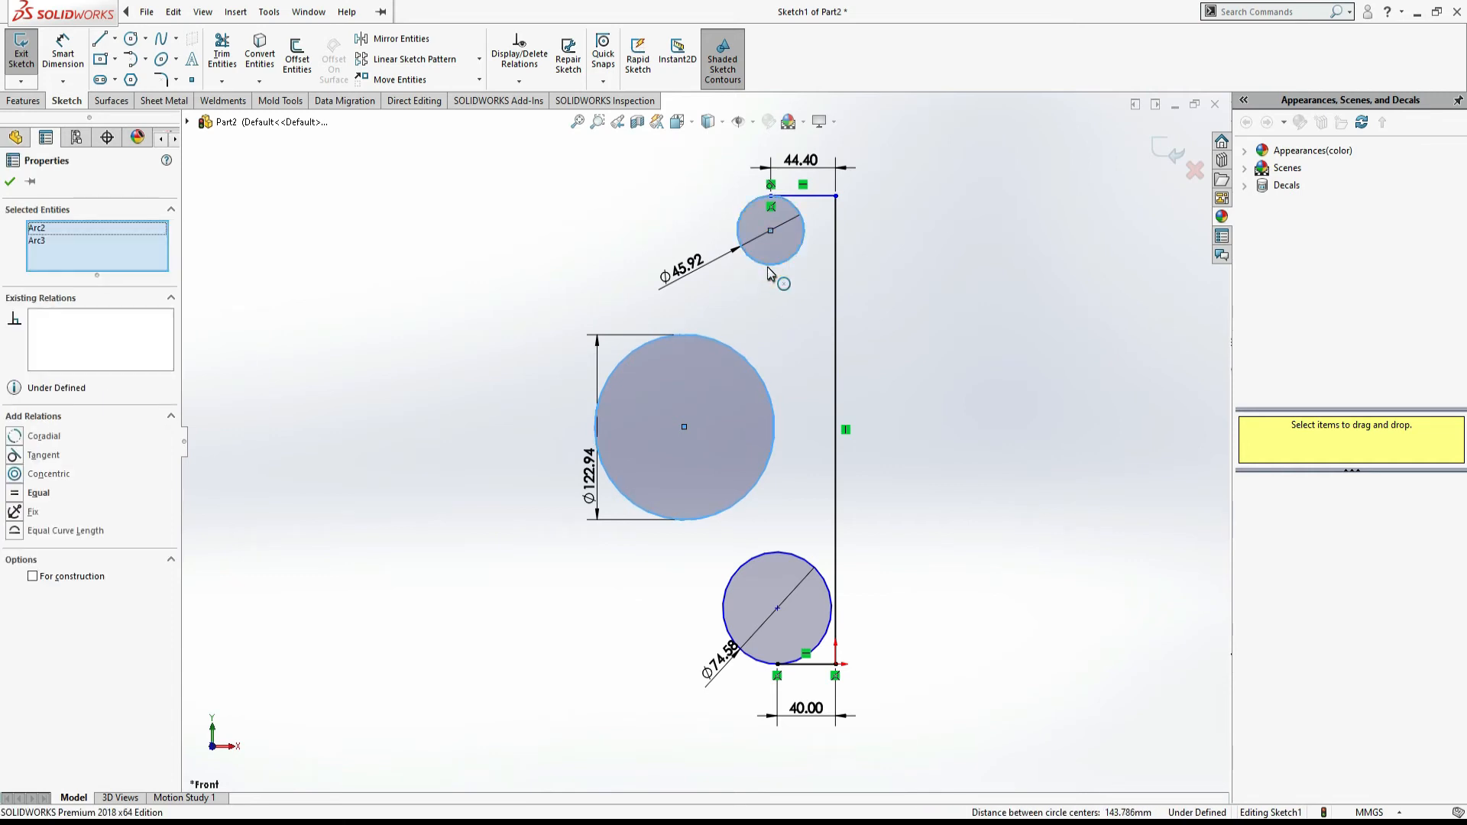
click(14, 456)
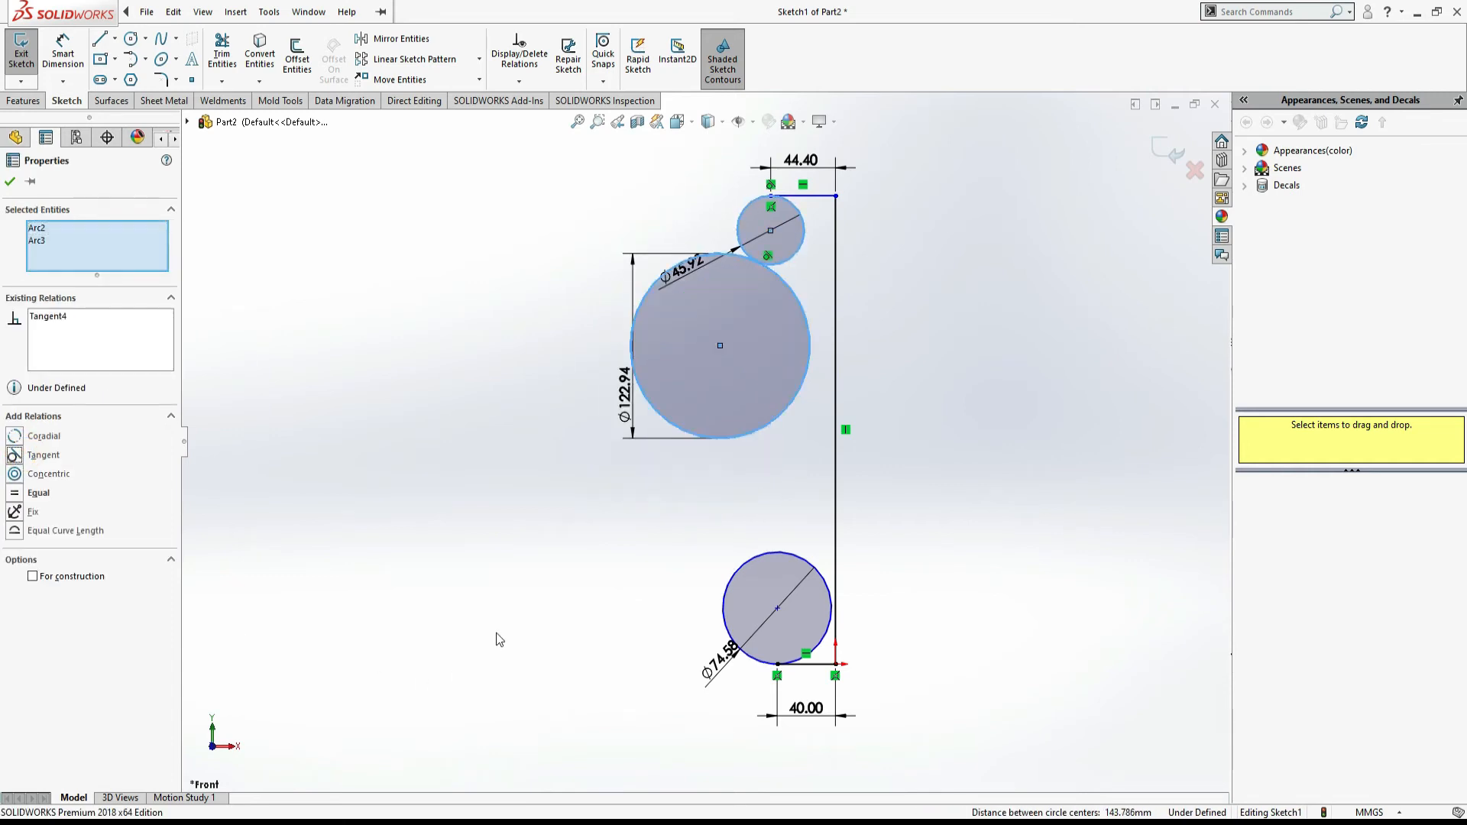
click(706, 514)
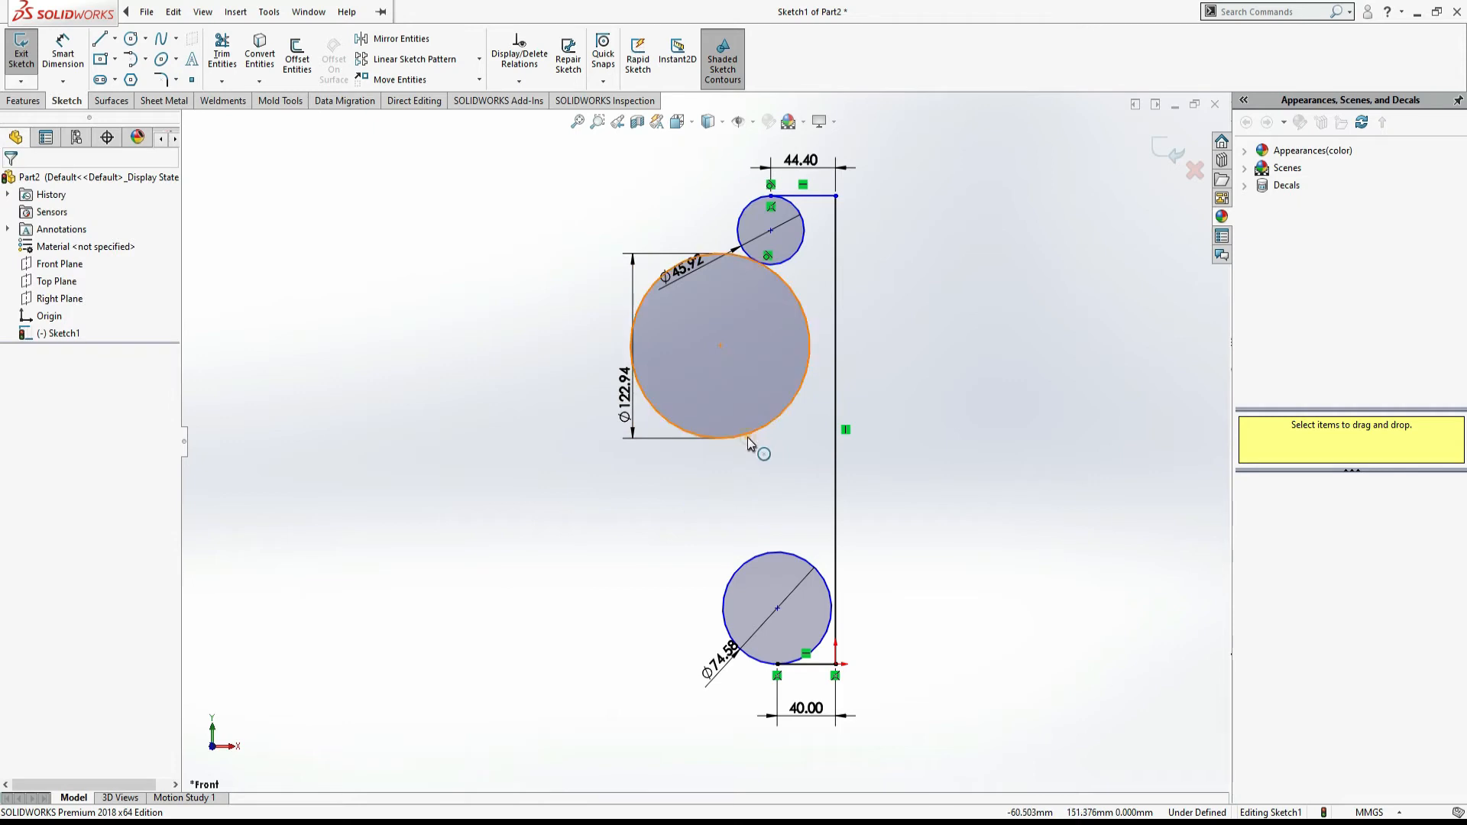
click(747, 437)
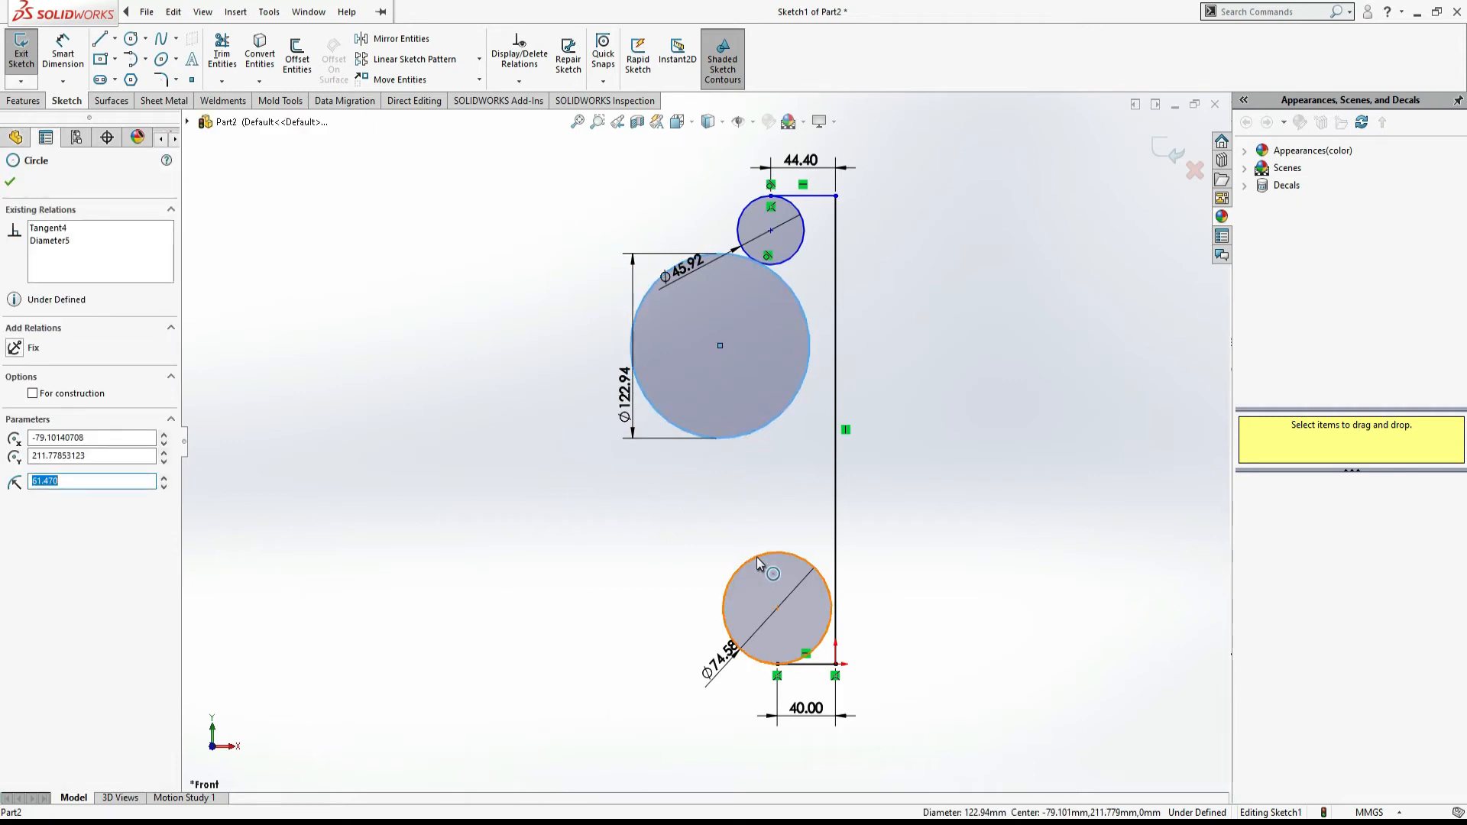
ctrl+click(759, 564)
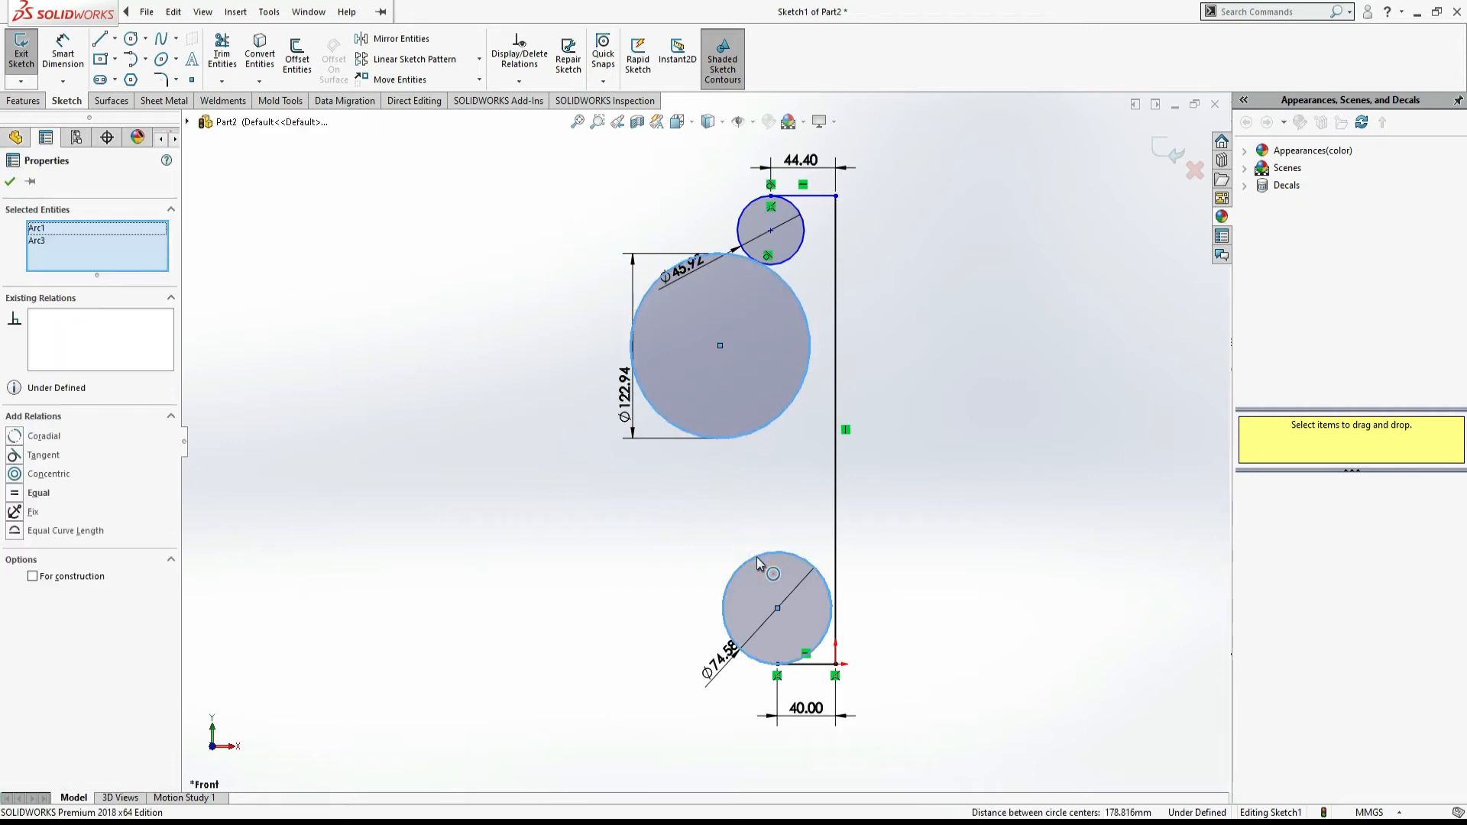
click(15, 456)
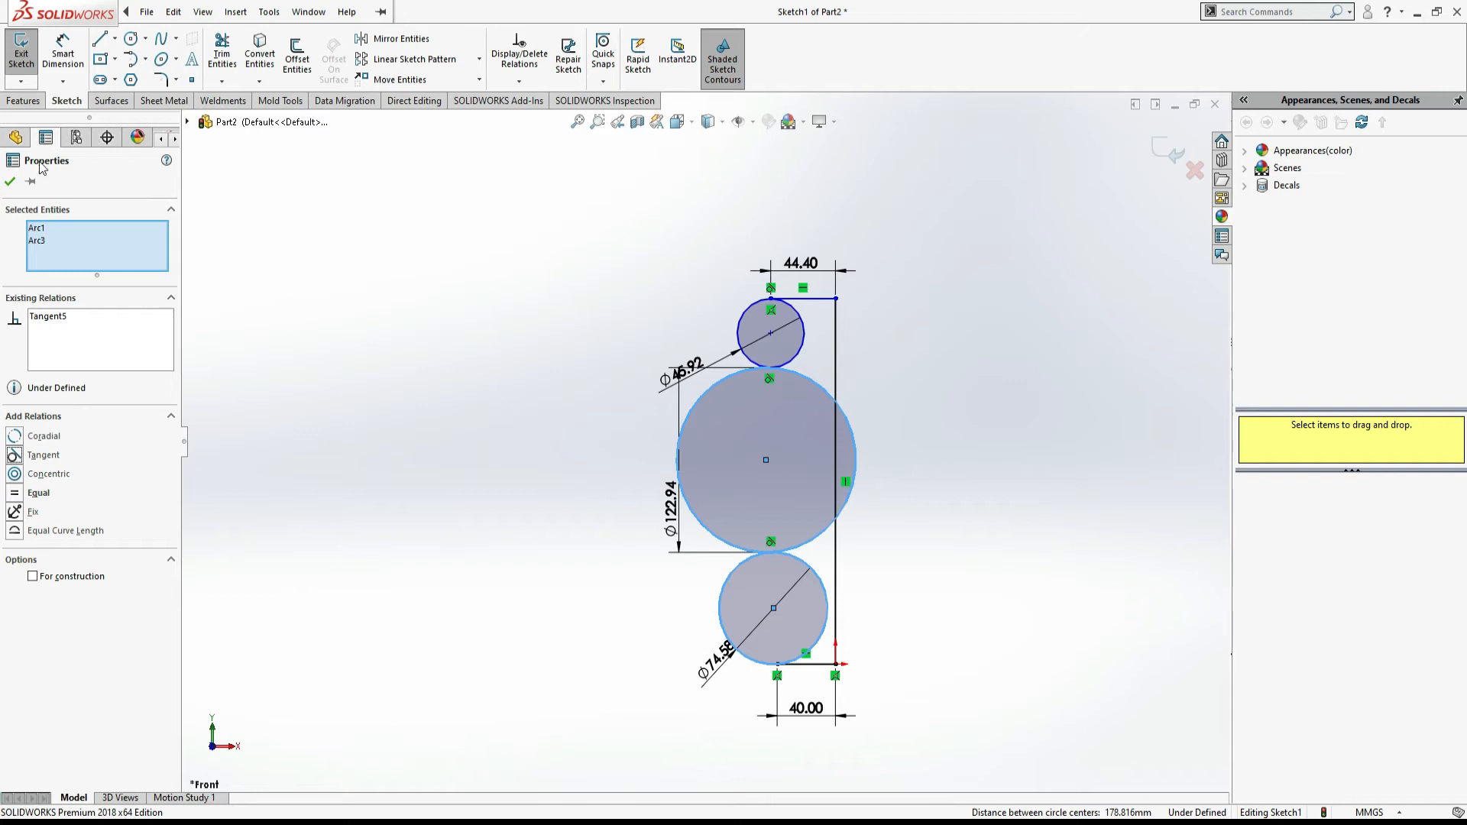
click(11, 182)
Trim the right halves of the top and lower circles and the left half of the middle circle
click(222, 53)
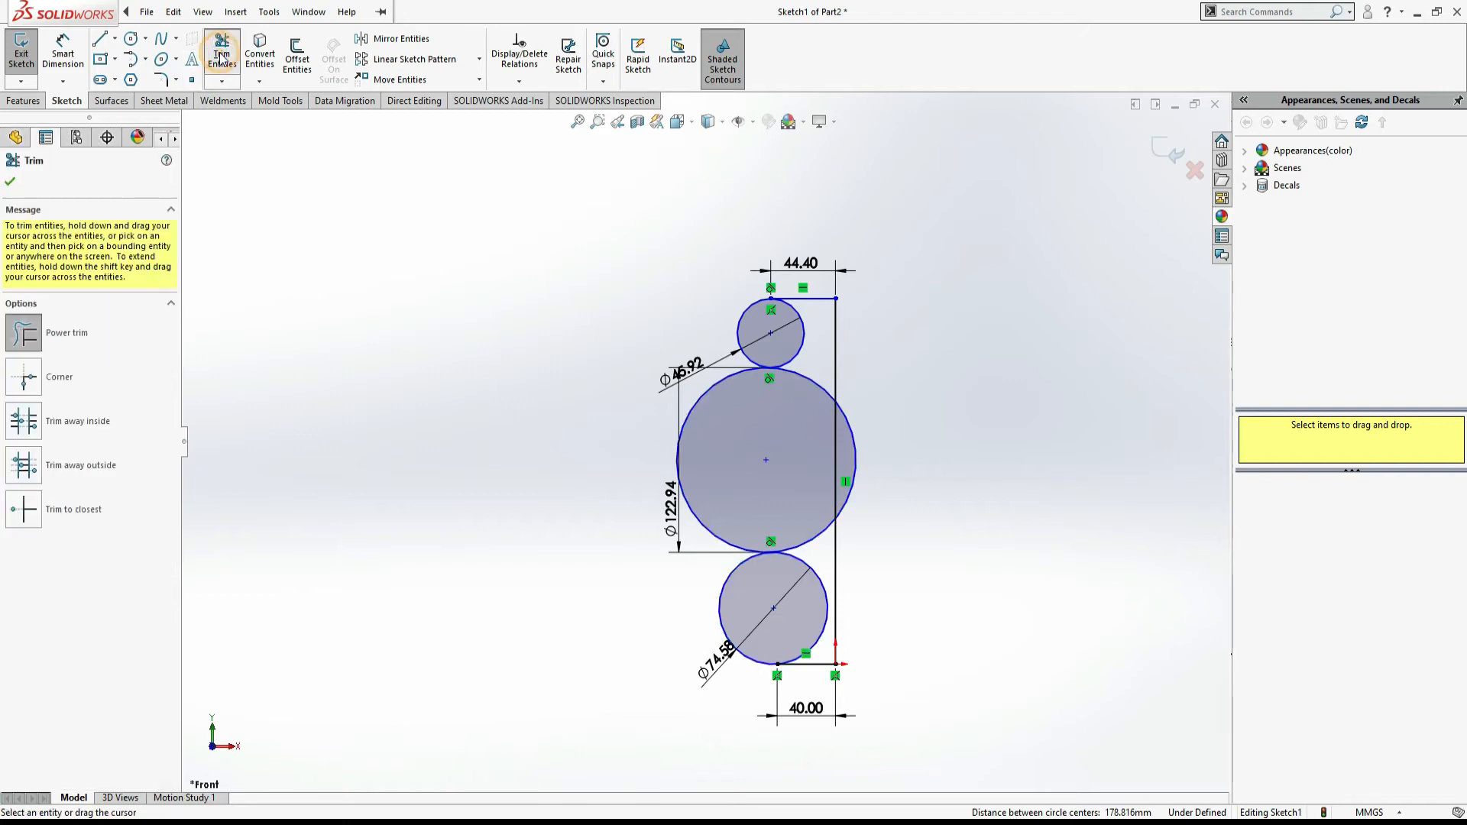
drag(812, 332, 791, 345)
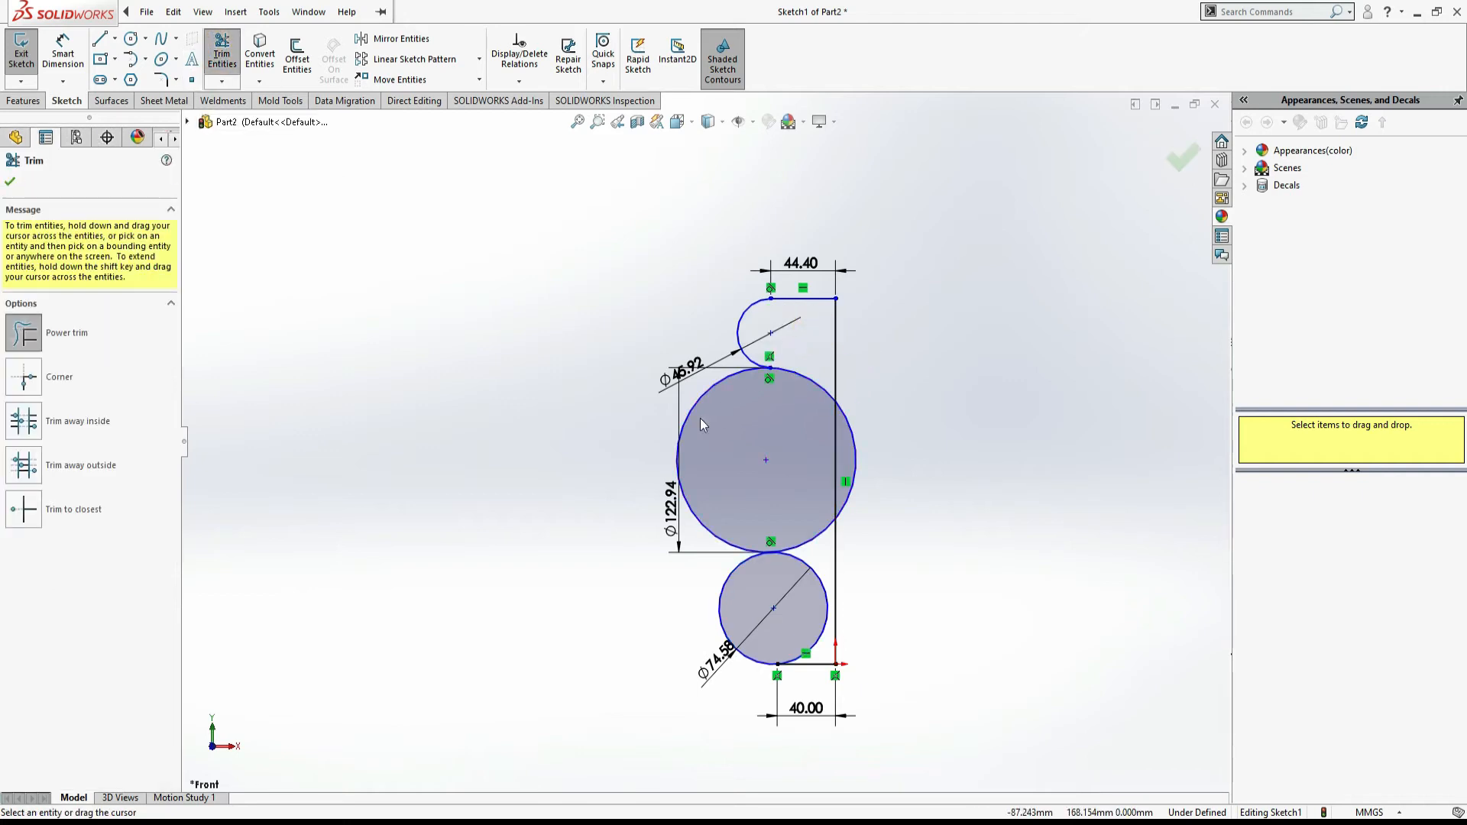
drag(641, 435, 731, 466)
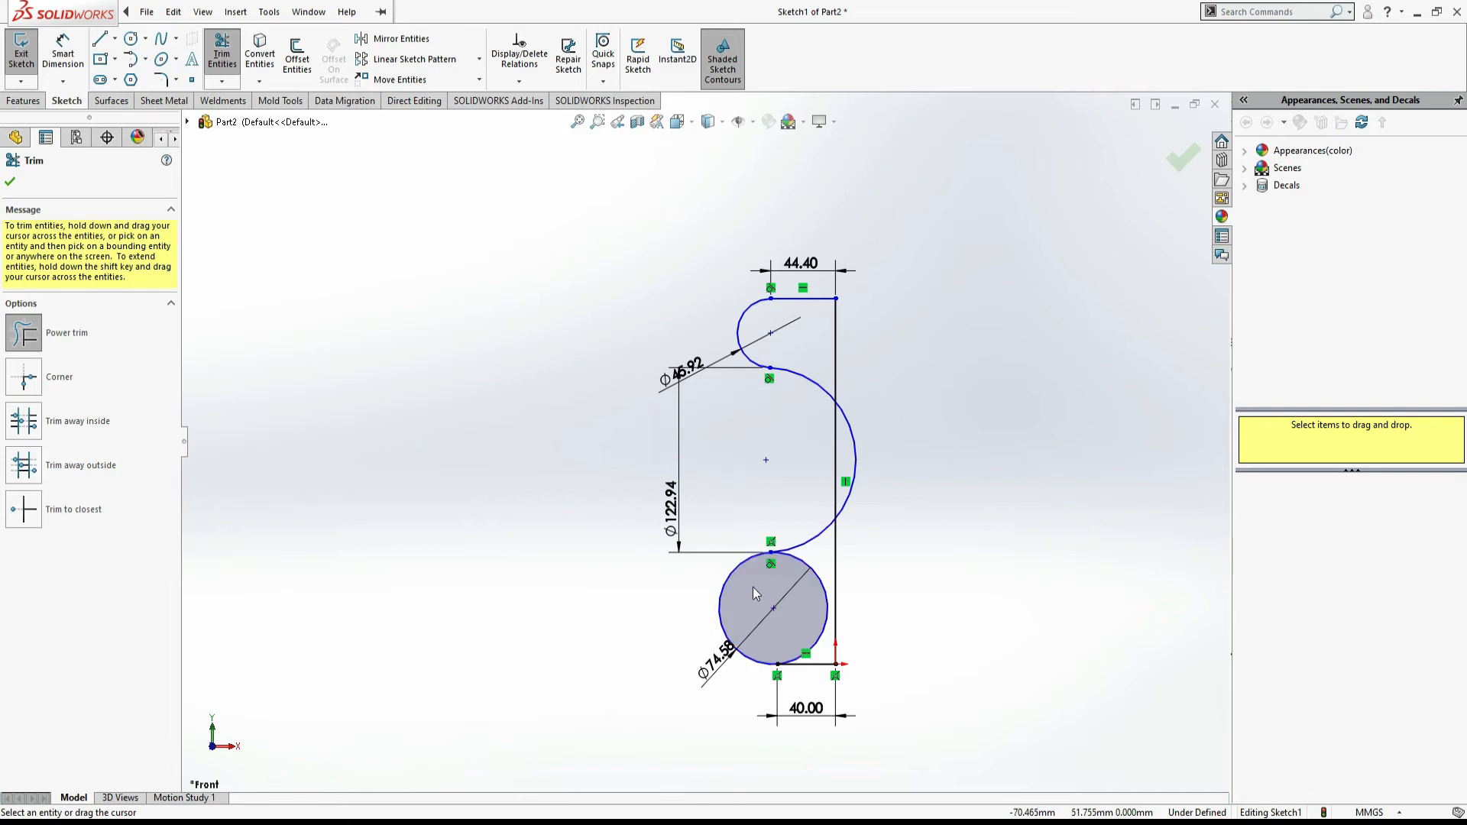
drag(825, 566, 808, 606)
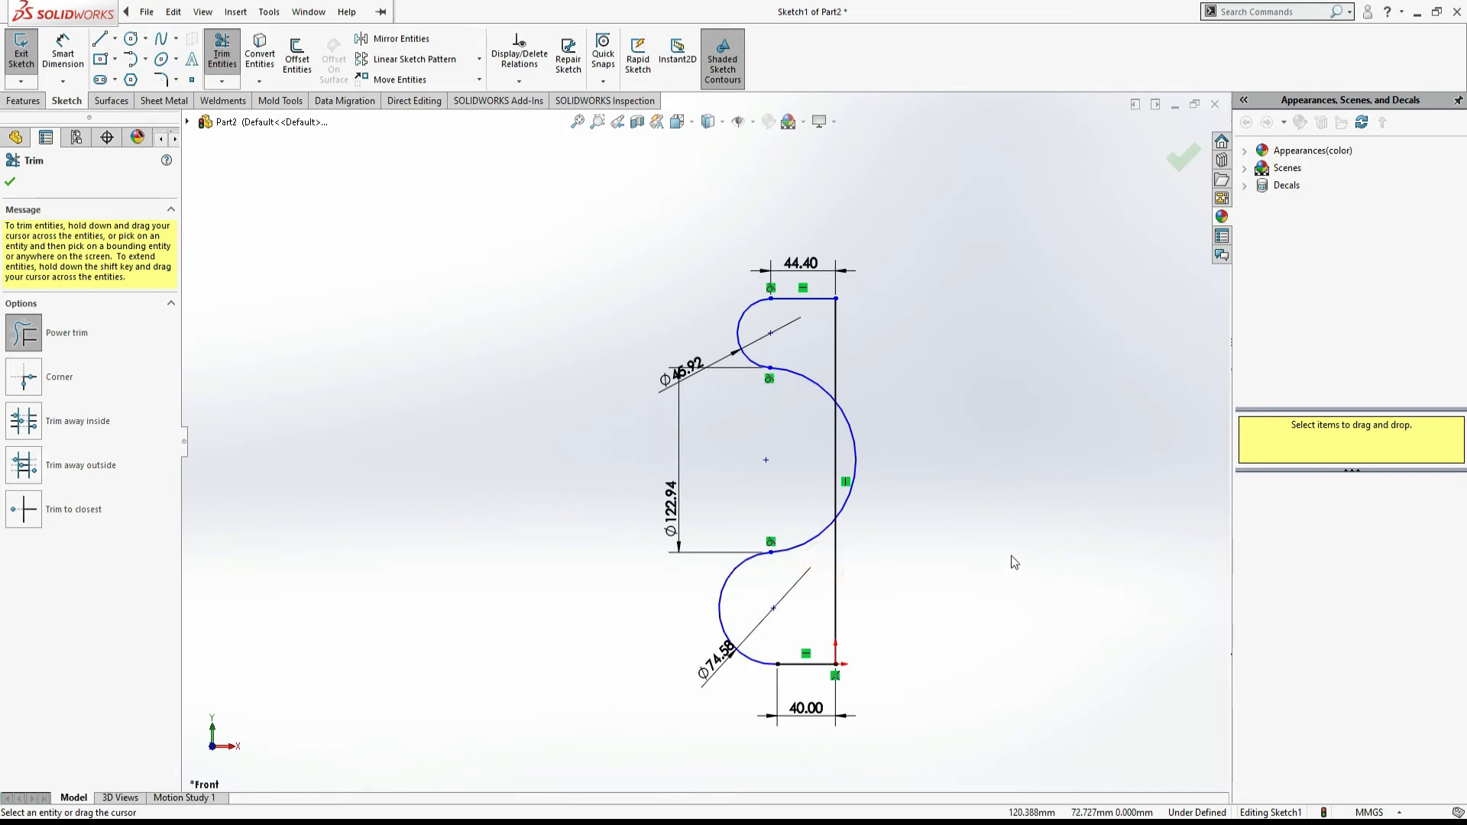
key(Escape)
Compare the neck with the drawing PDF, then try to shift the middle arc off the vertical line by moving its centre point
key(alt+Tab)
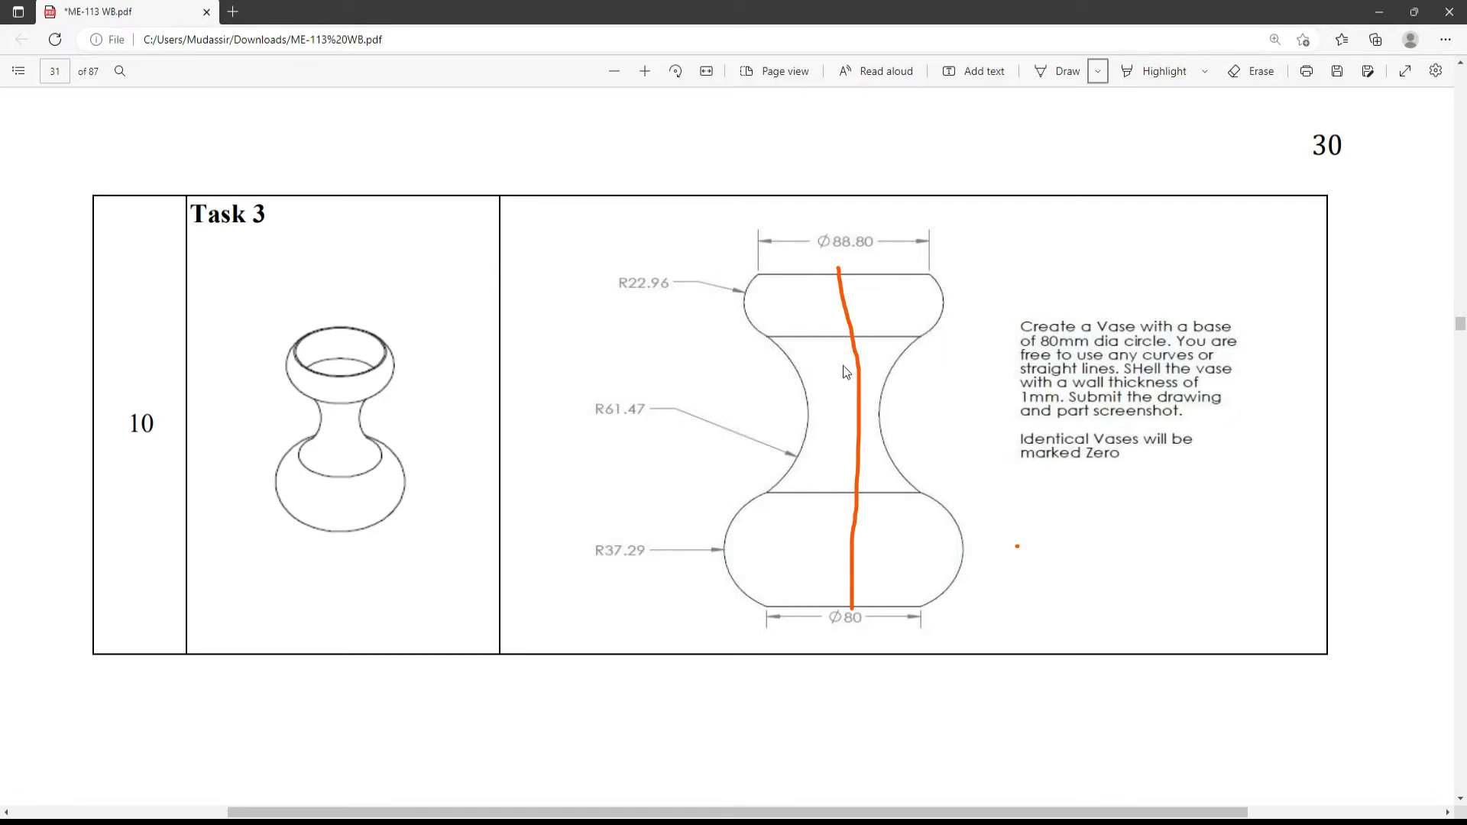
key(alt+Tab)
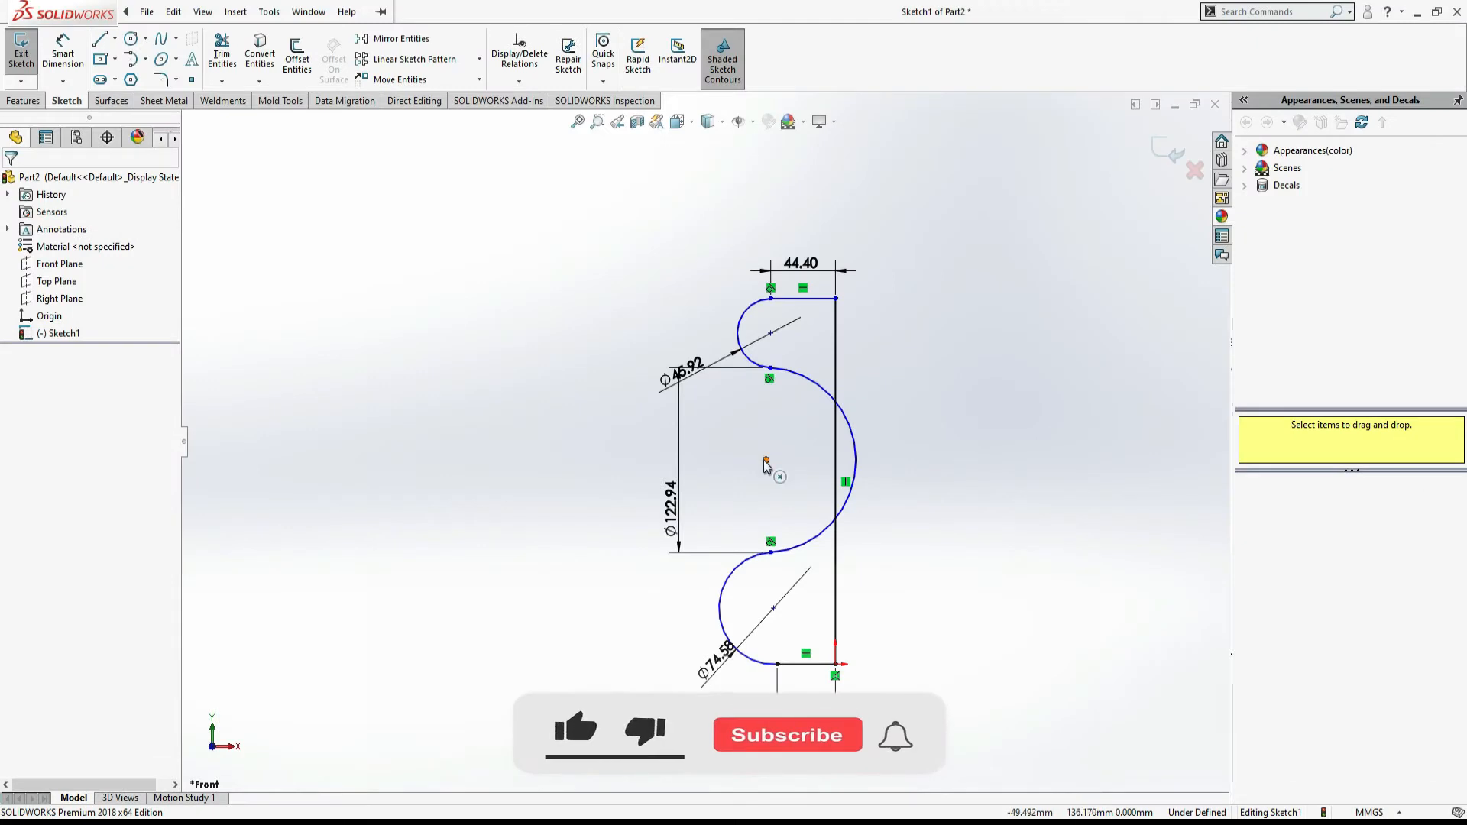
click(766, 460)
drag(731, 461, 765, 461)
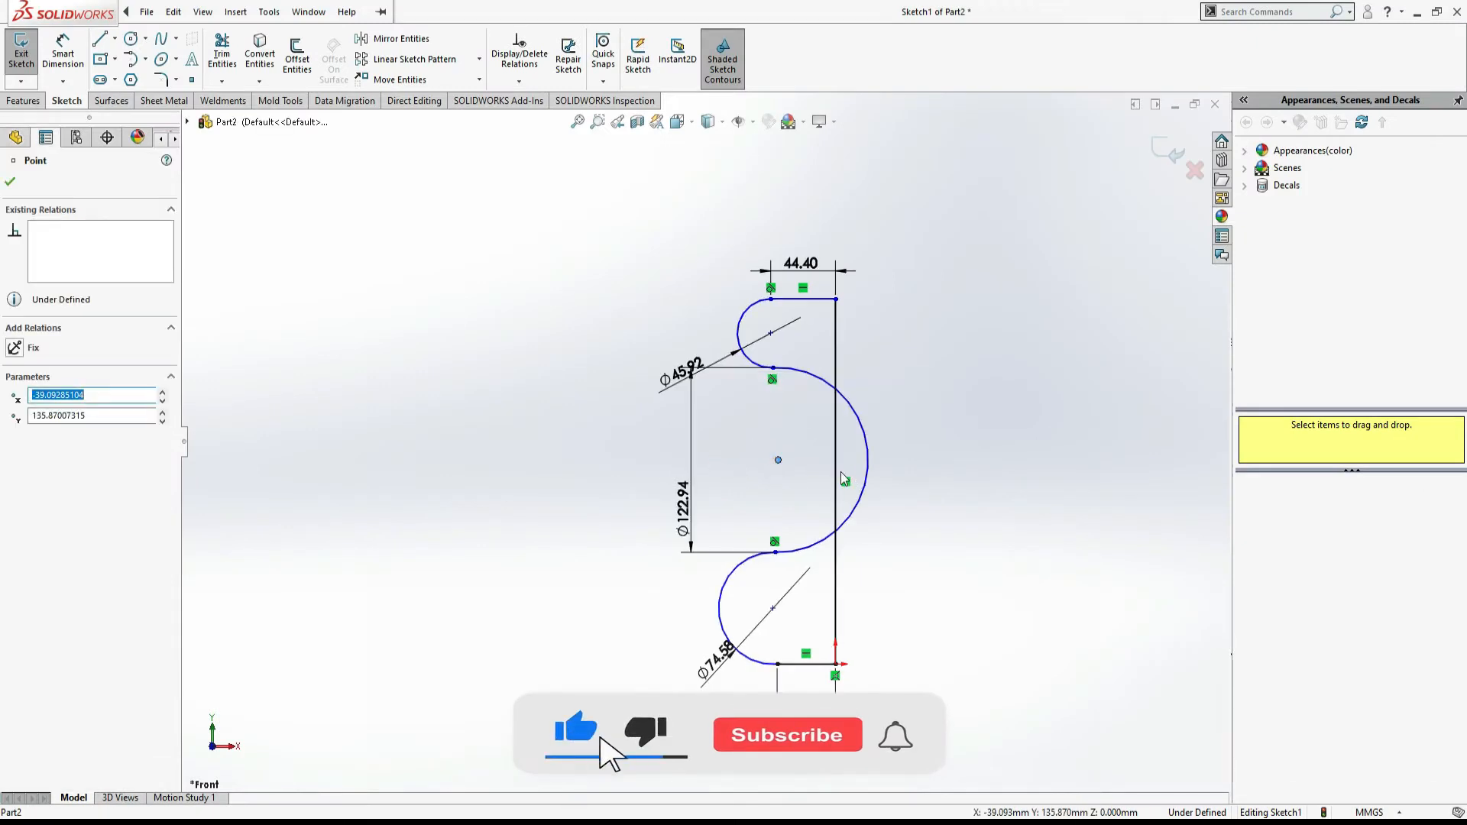
click(778, 460)
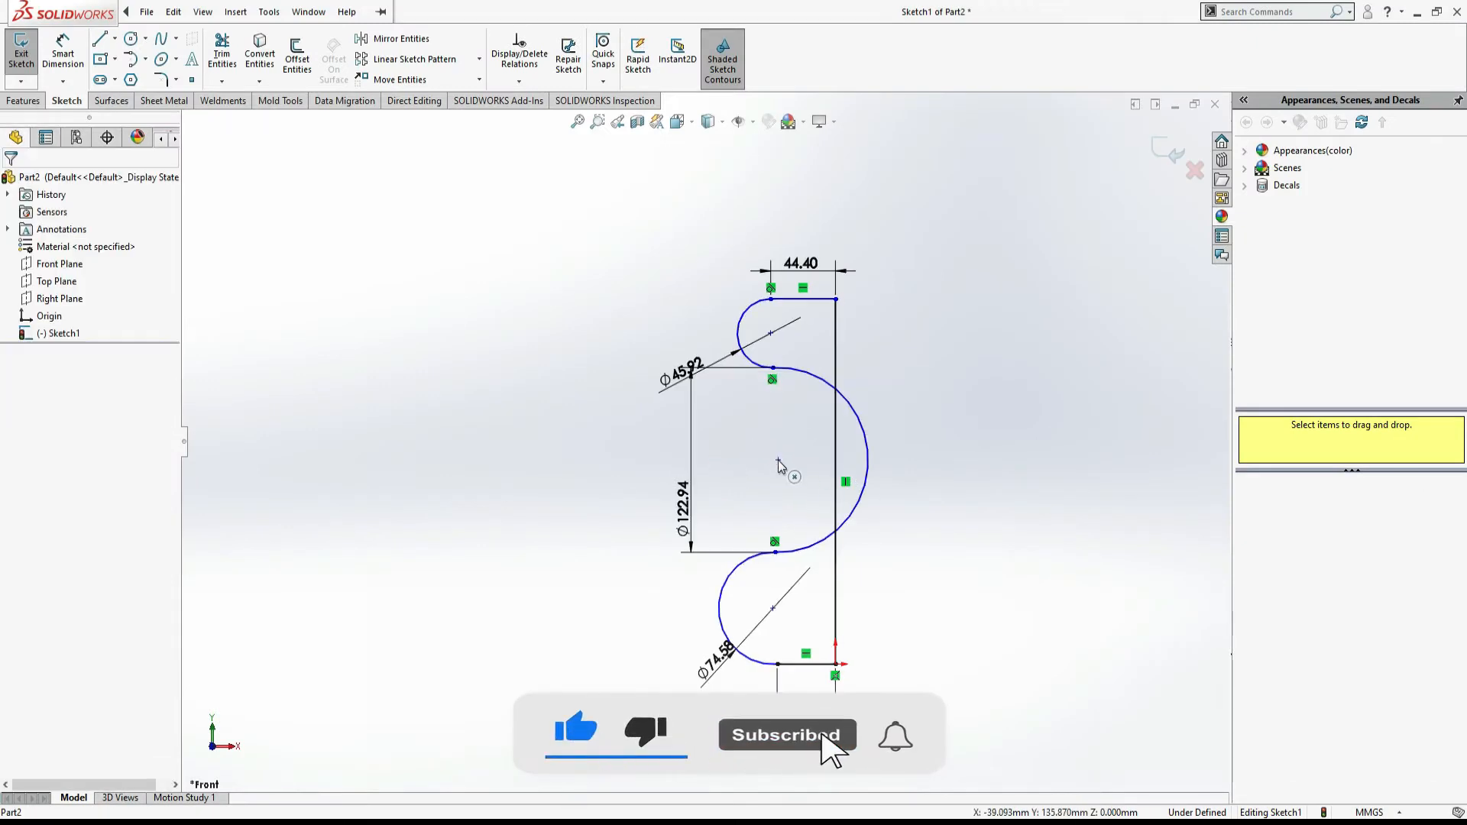
click(814, 301)
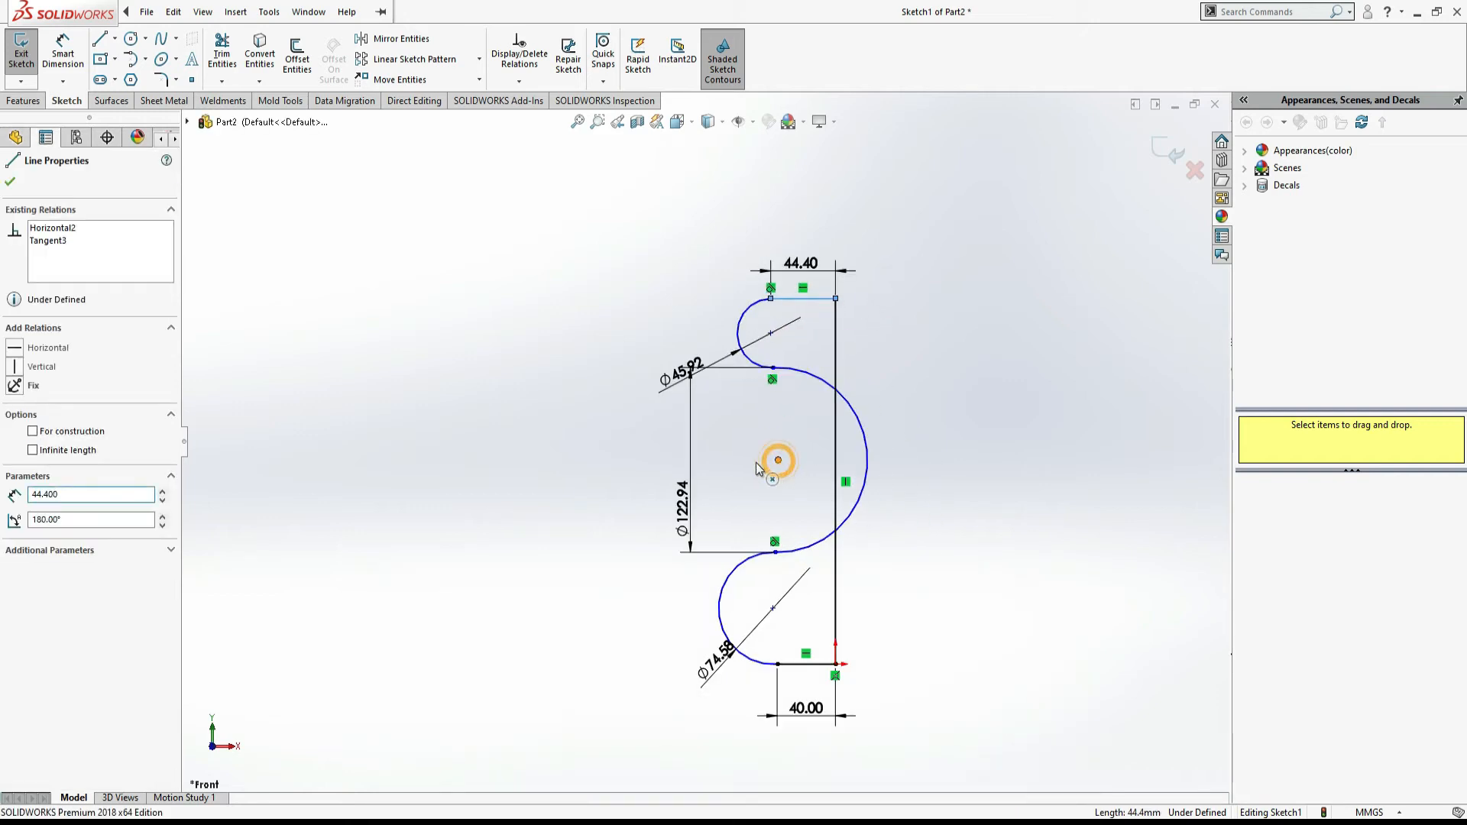
drag(778, 461, 770, 460)
click(834, 571)
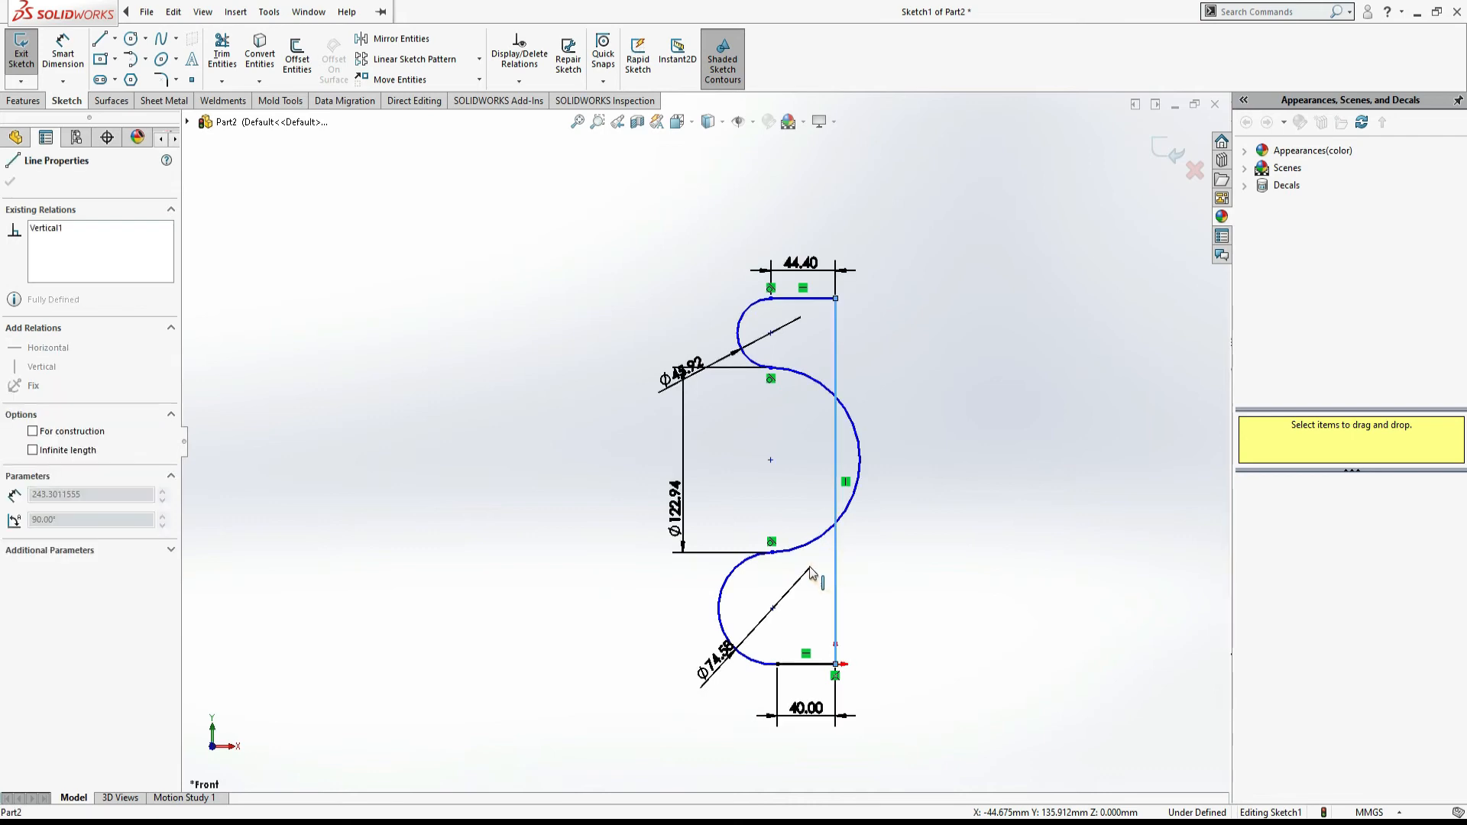
click(803, 541)
click(1019, 570)
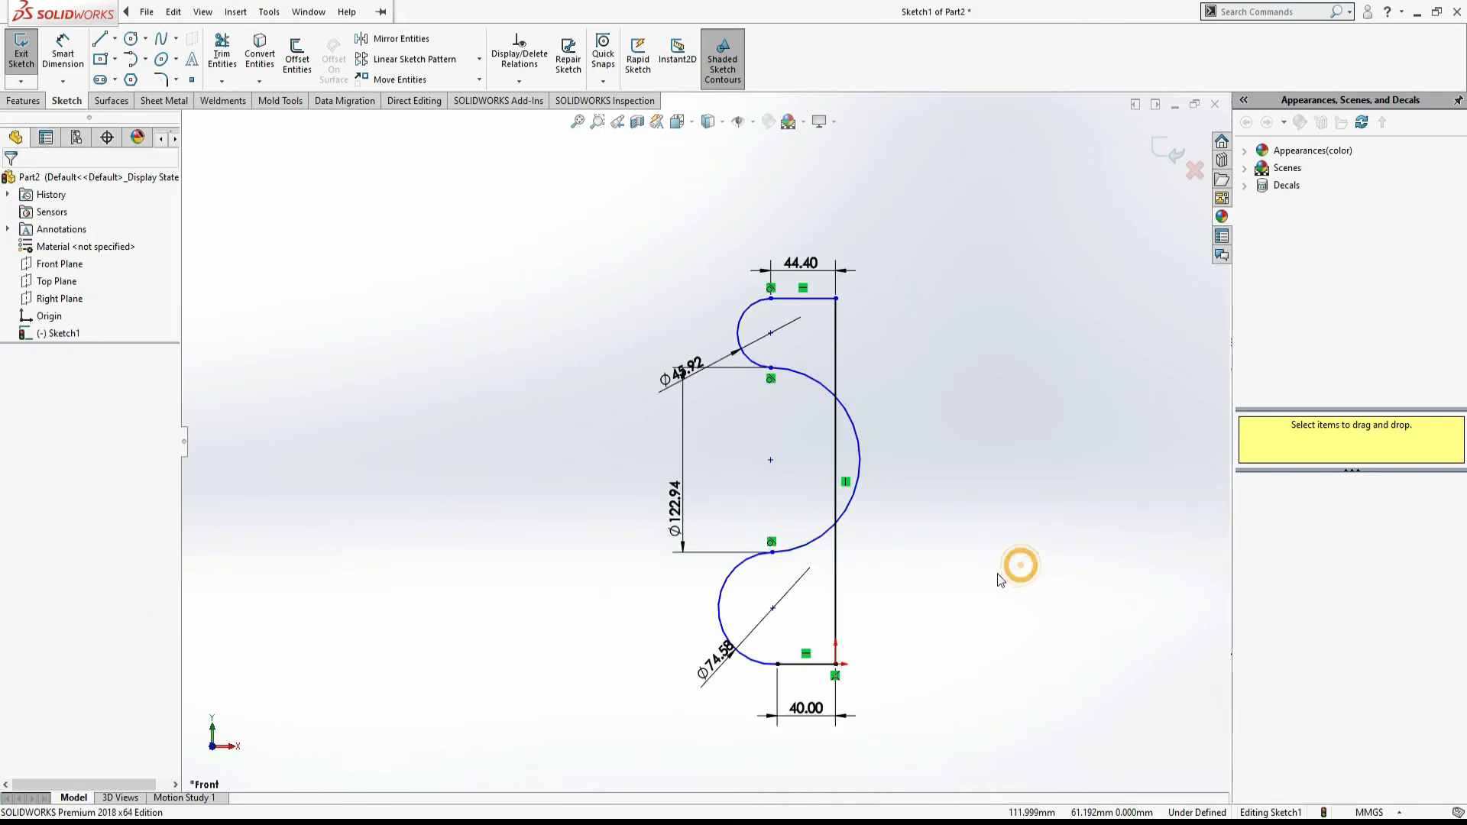
click(795, 541)
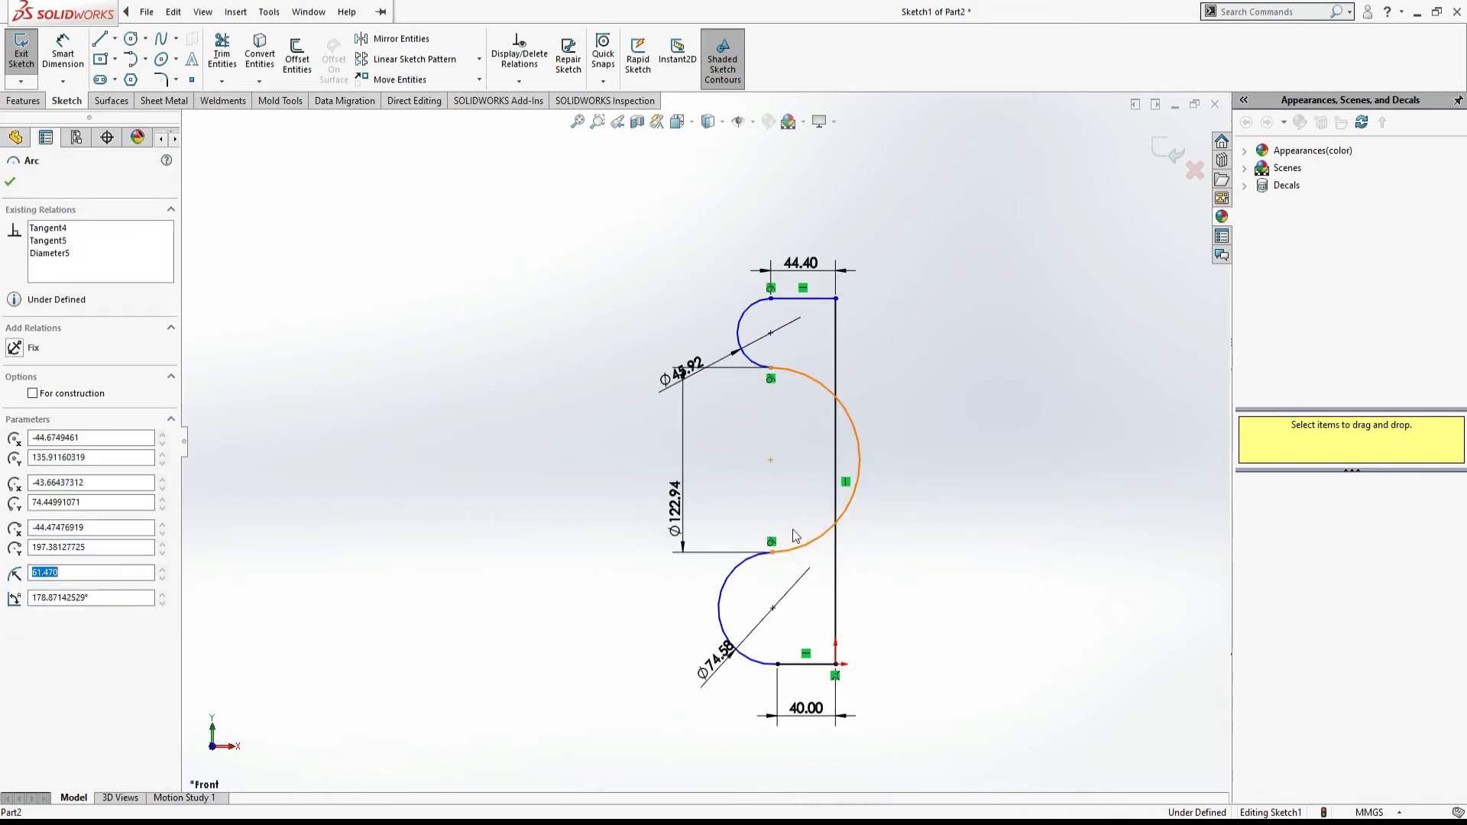
click(771, 459)
drag(772, 459, 819, 397)
click(727, 513)
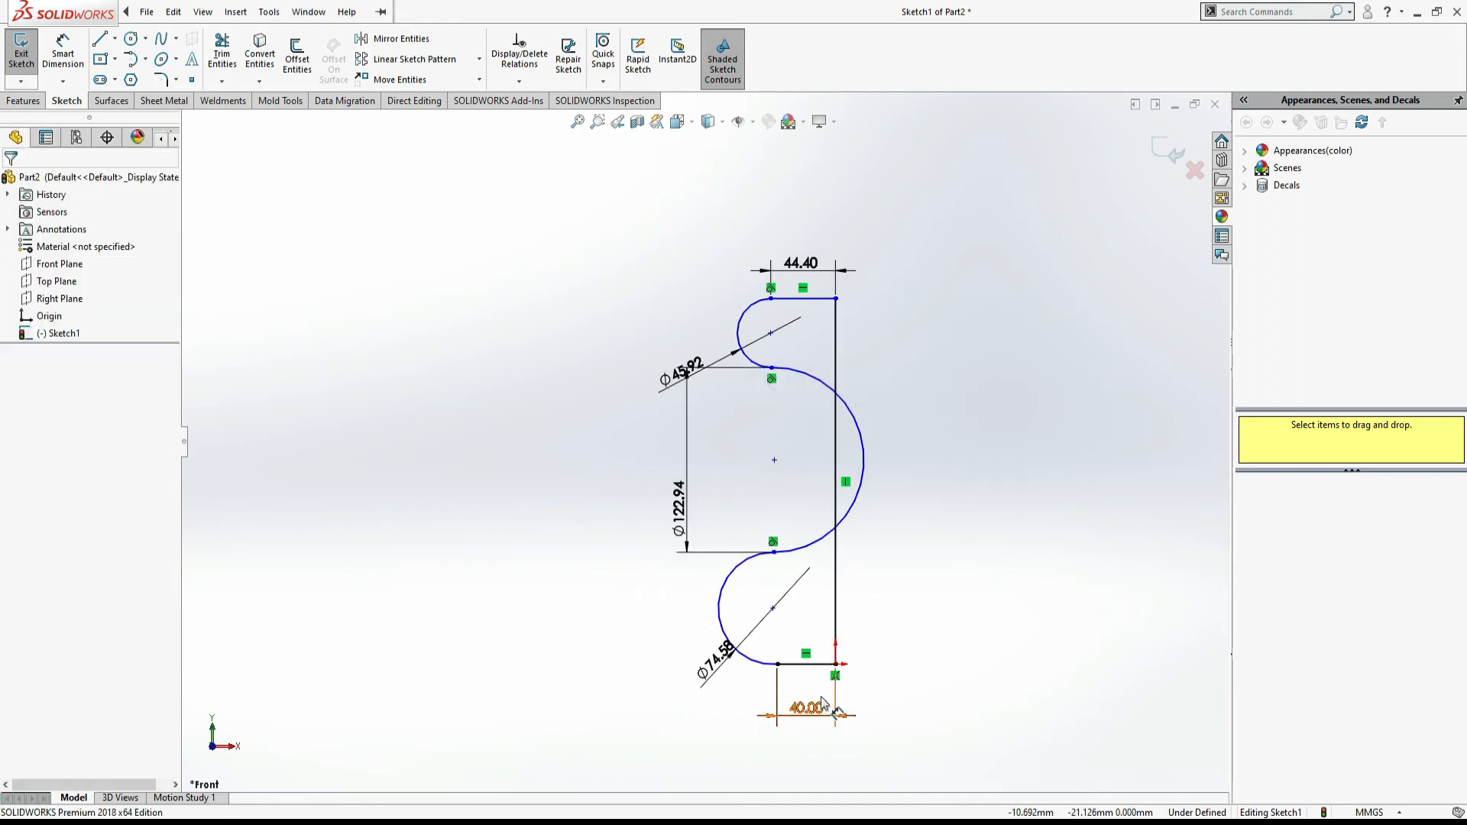
Recheck the drawing PDF, then undo the middle arc's shifts, the circle trims and the middle circle's tangent relations
key(alt+Tab)
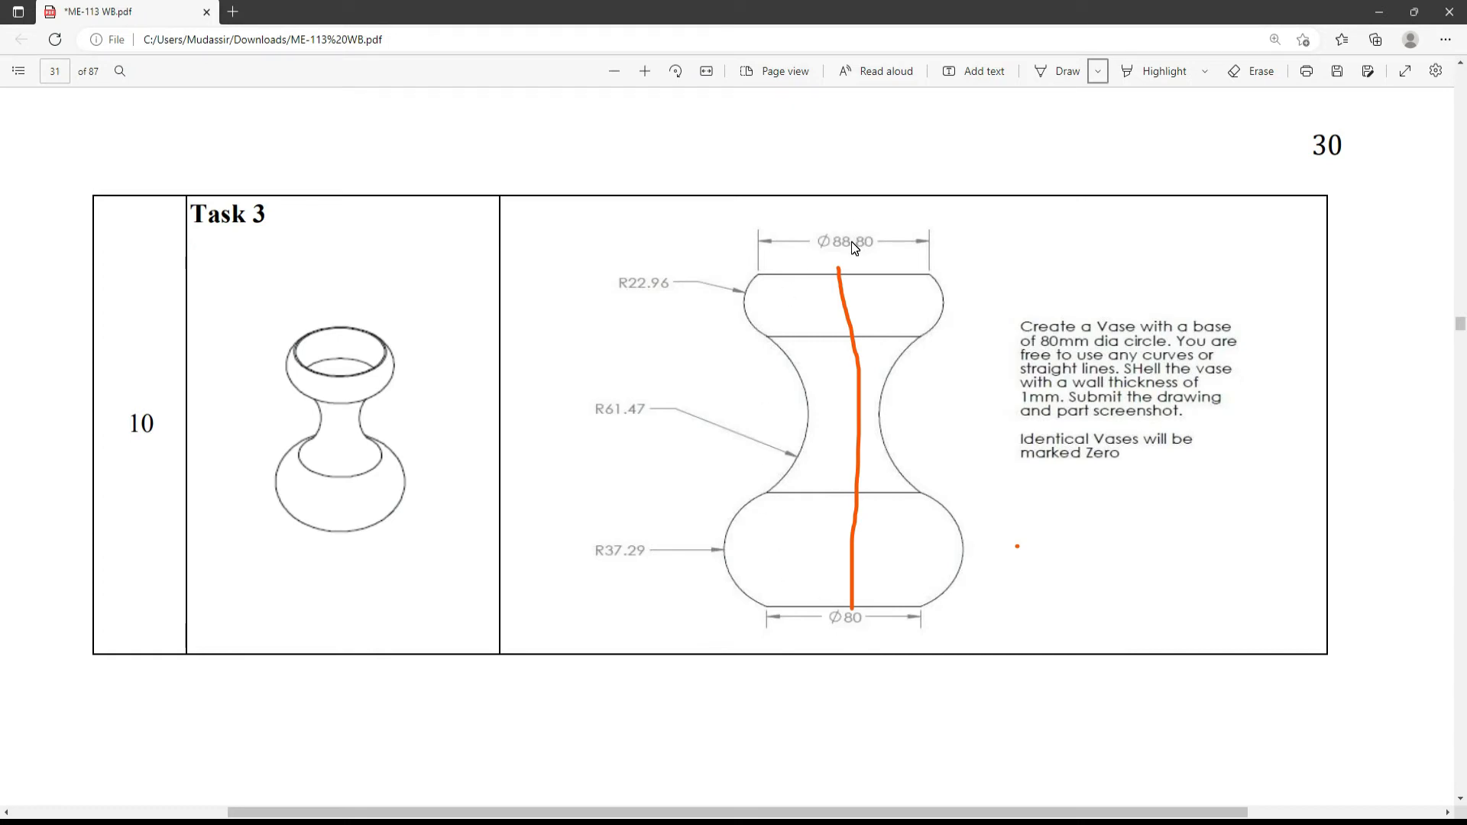
key(alt+Tab)
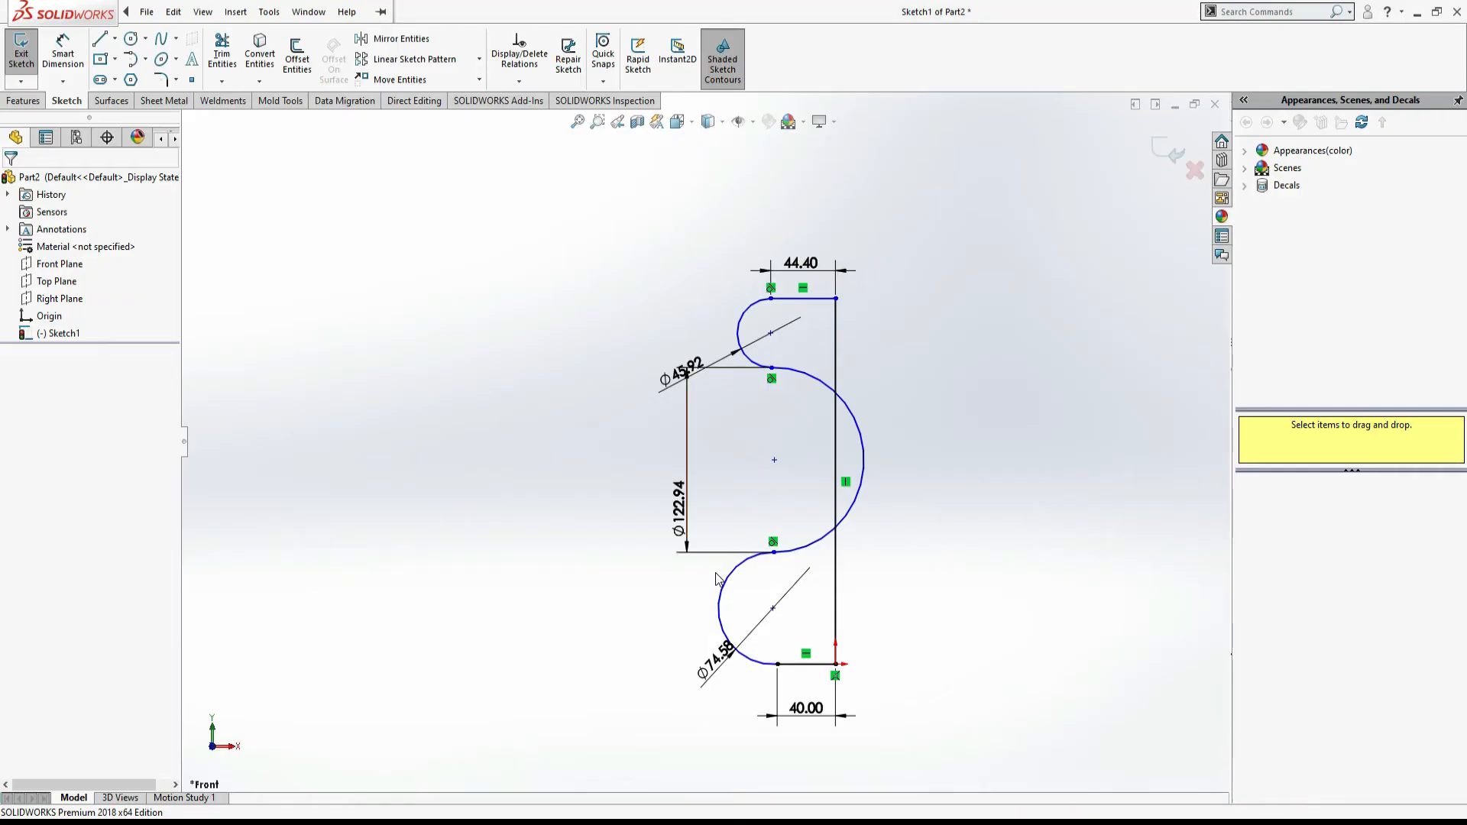
key(ctrl+z)
key(ctrl+z)
key(ctrl+z)
key(ctrl+z)
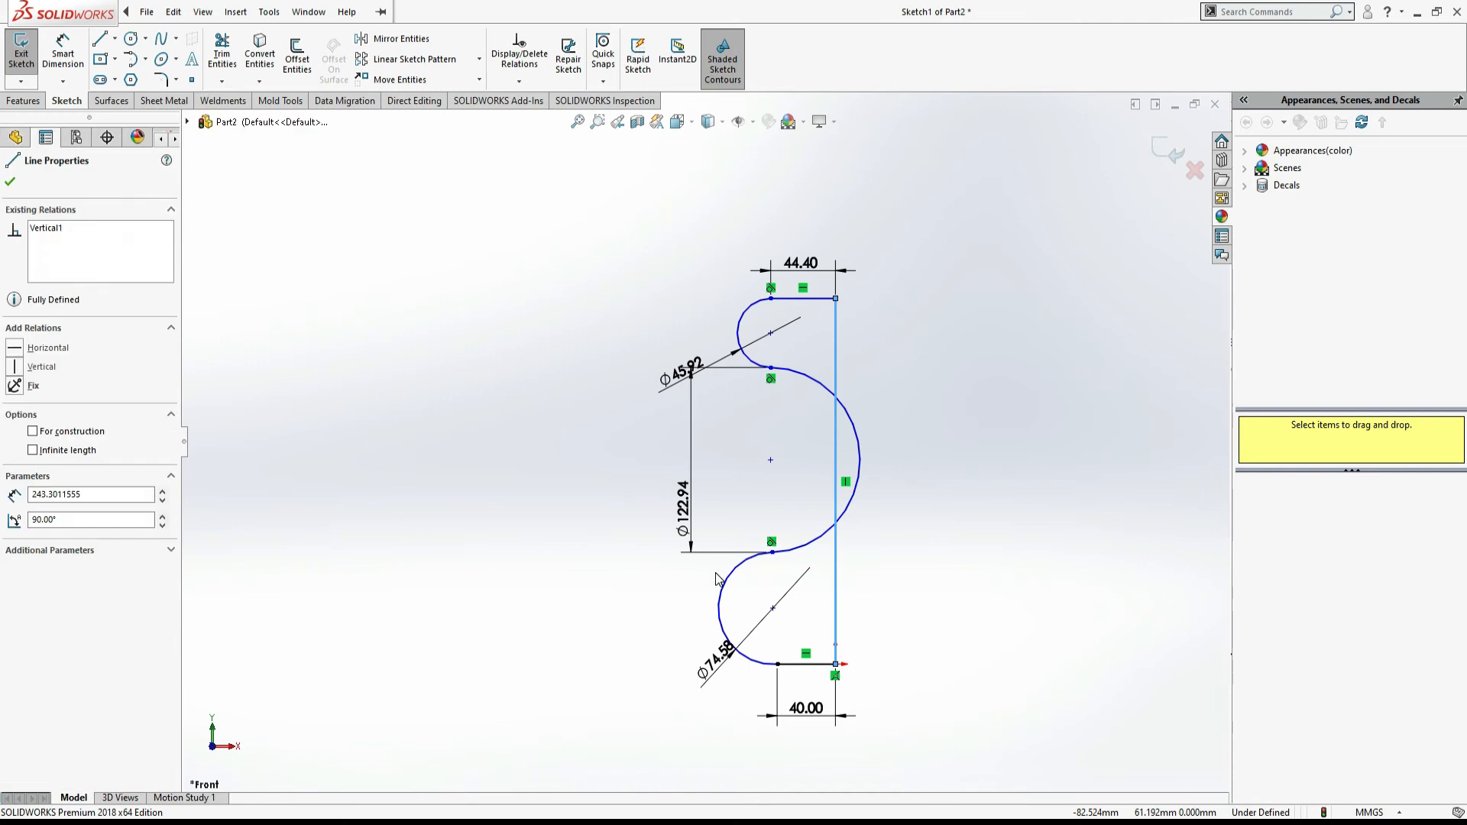
key(ctrl+z)
key(ctrl+z)
key(ctrl+z)
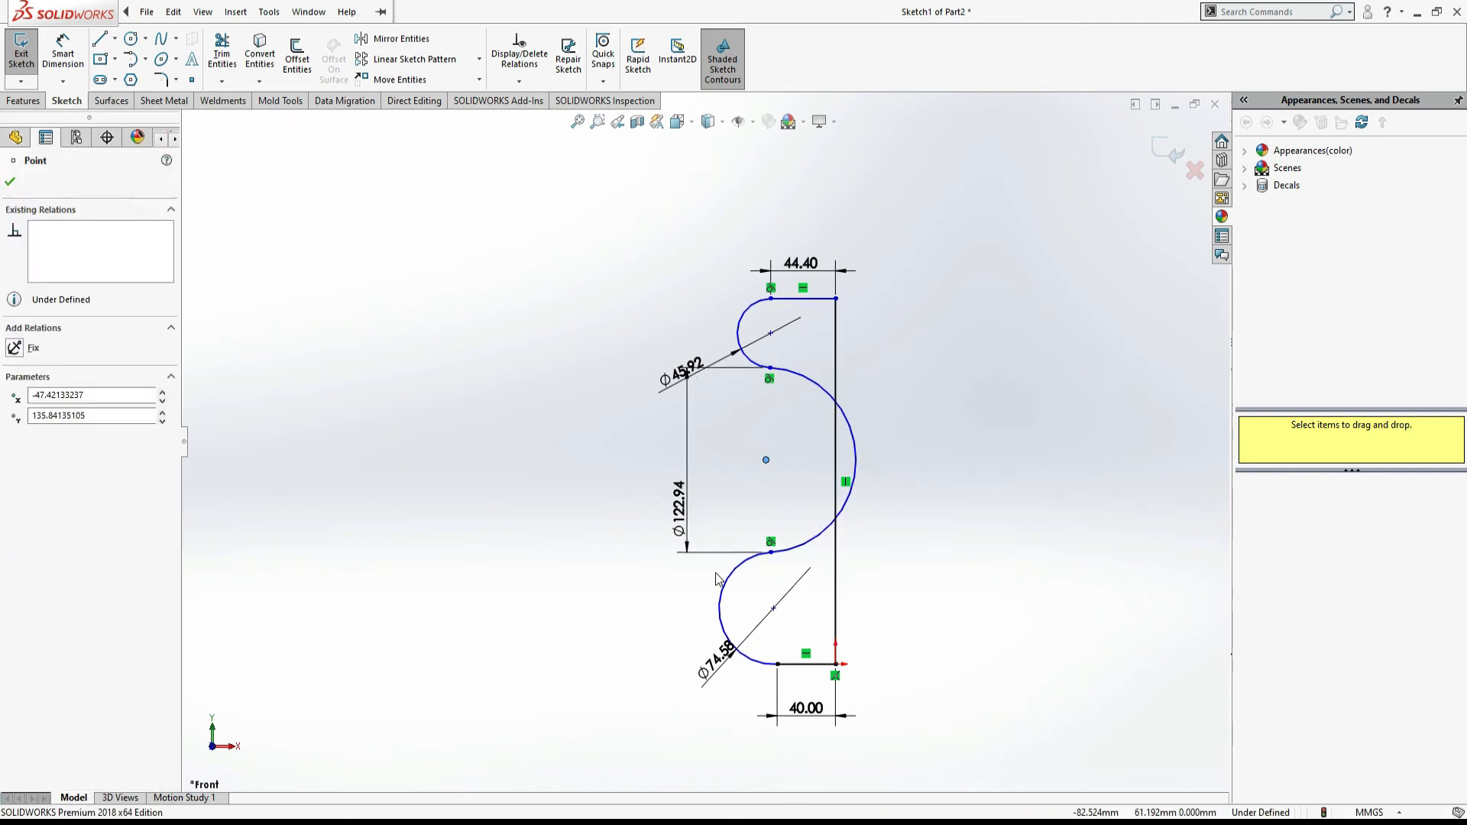
key(ctrl+z)
key(ctrl+z)
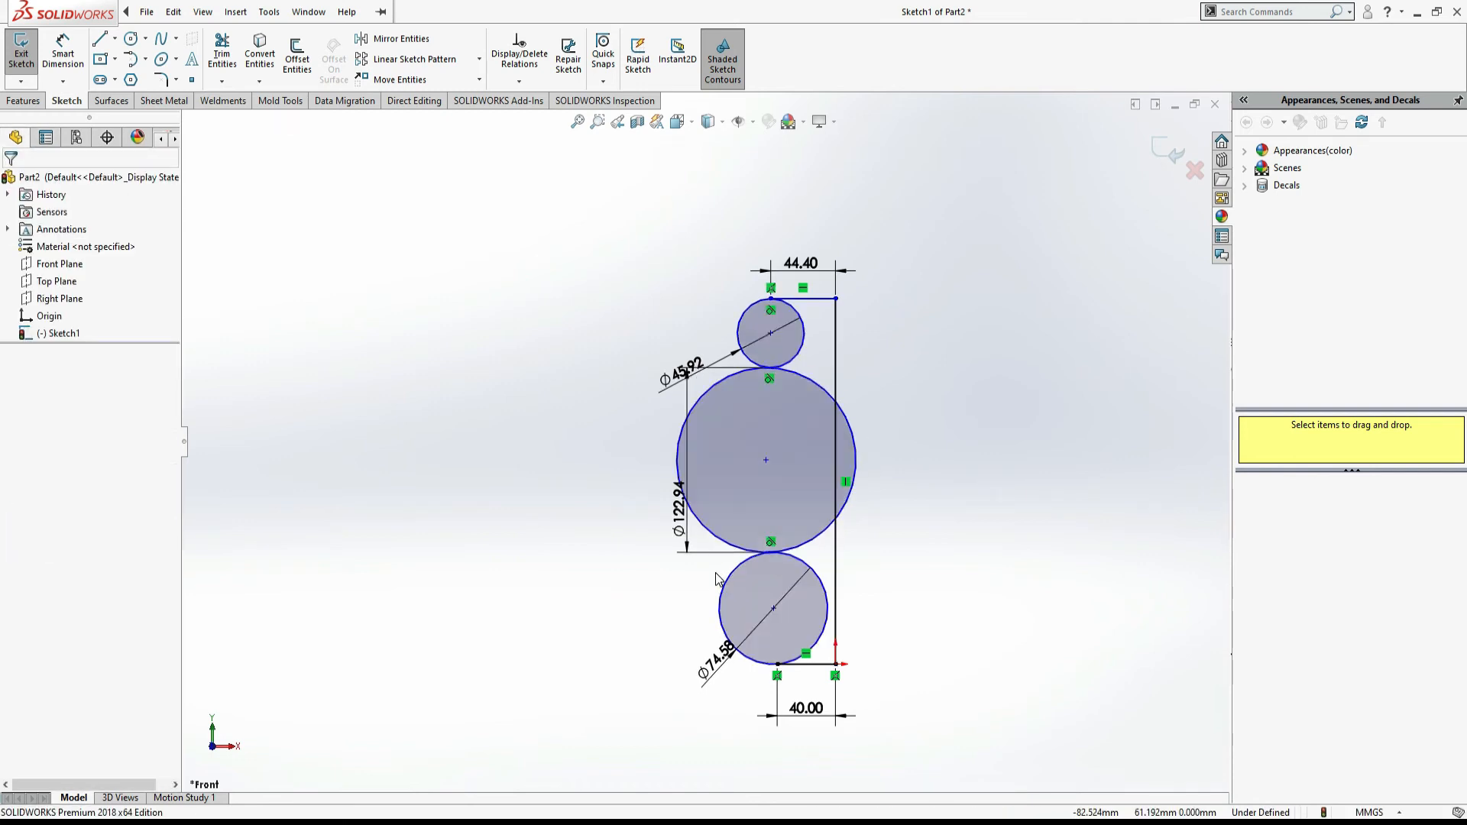
key(ctrl+z)
key(ctrl+z)
key(ctrl+z)
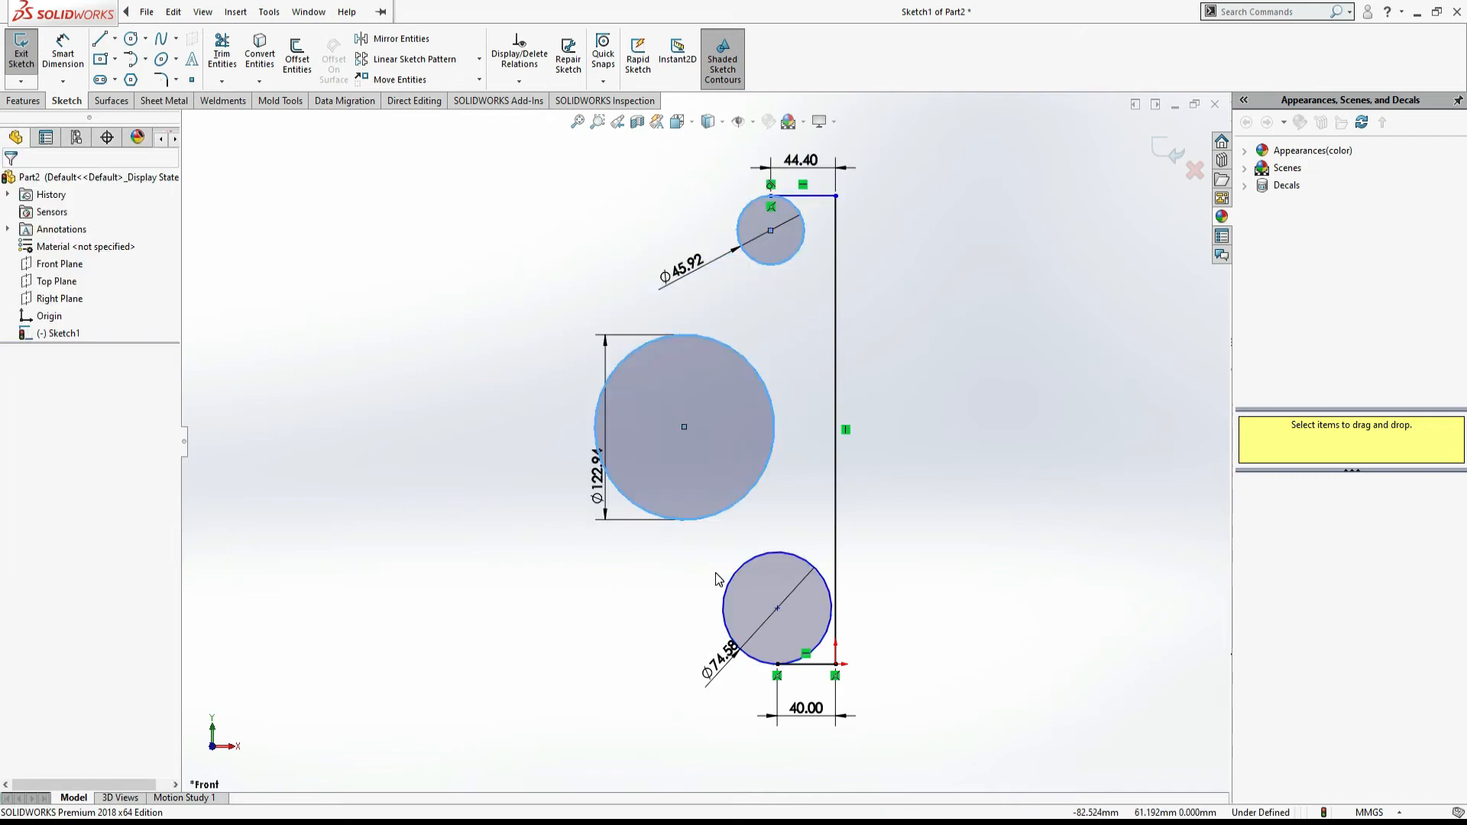
click(907, 373)
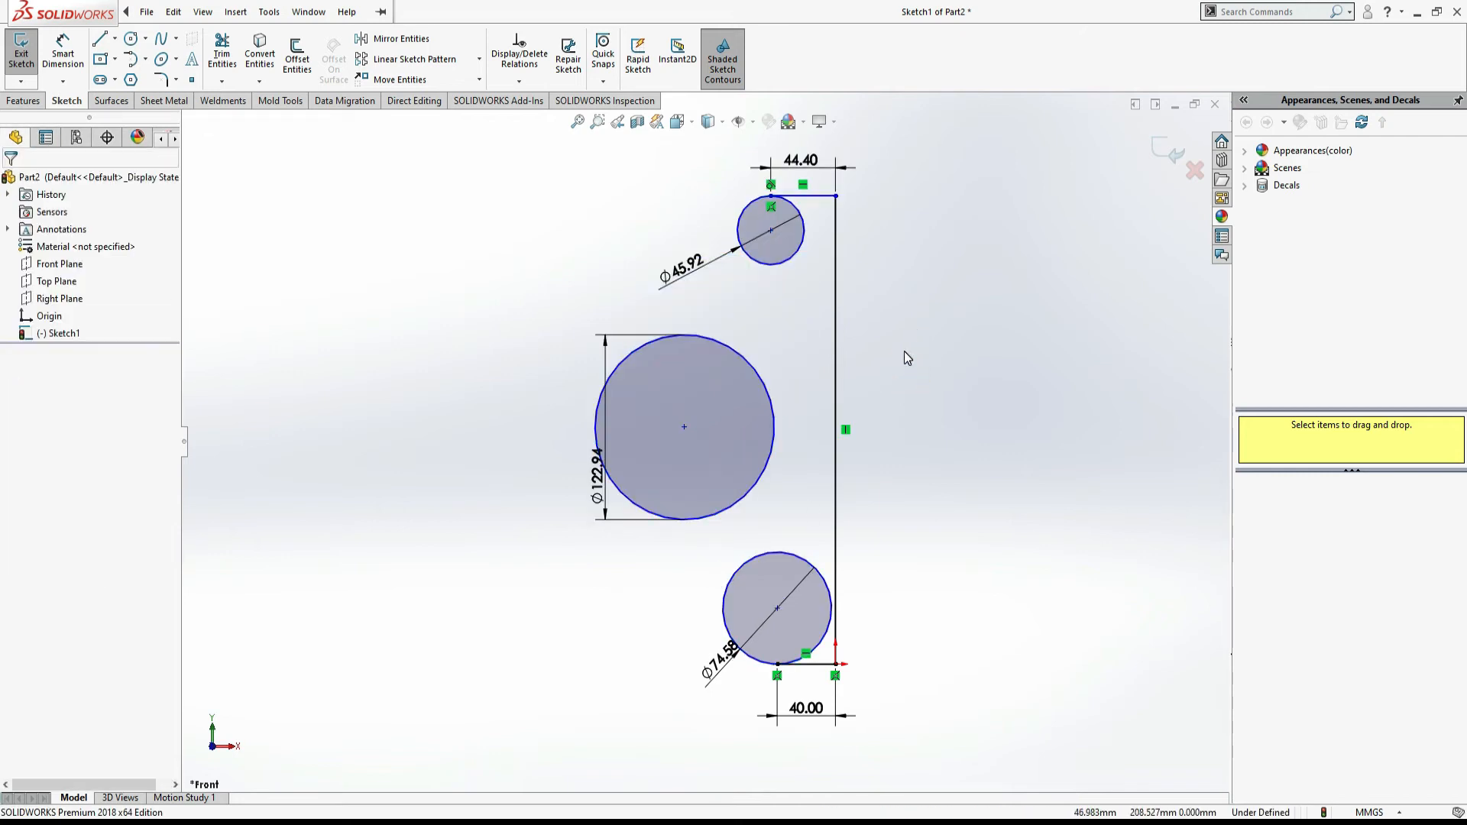
Compare the diameters of the three sketch circles with the radii given in the drawing PDF
key(alt+Tab)
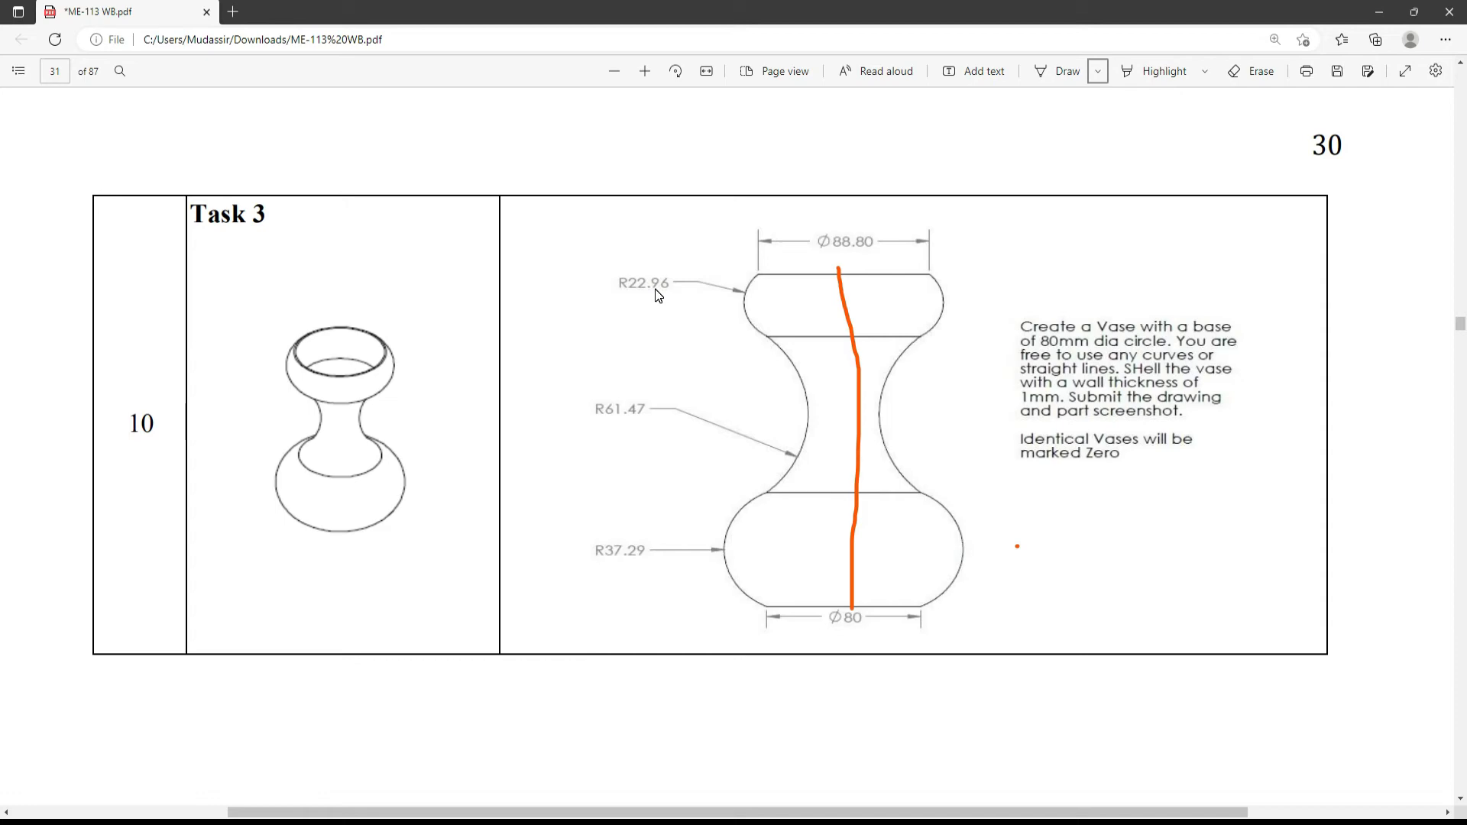
key(alt+Tab)
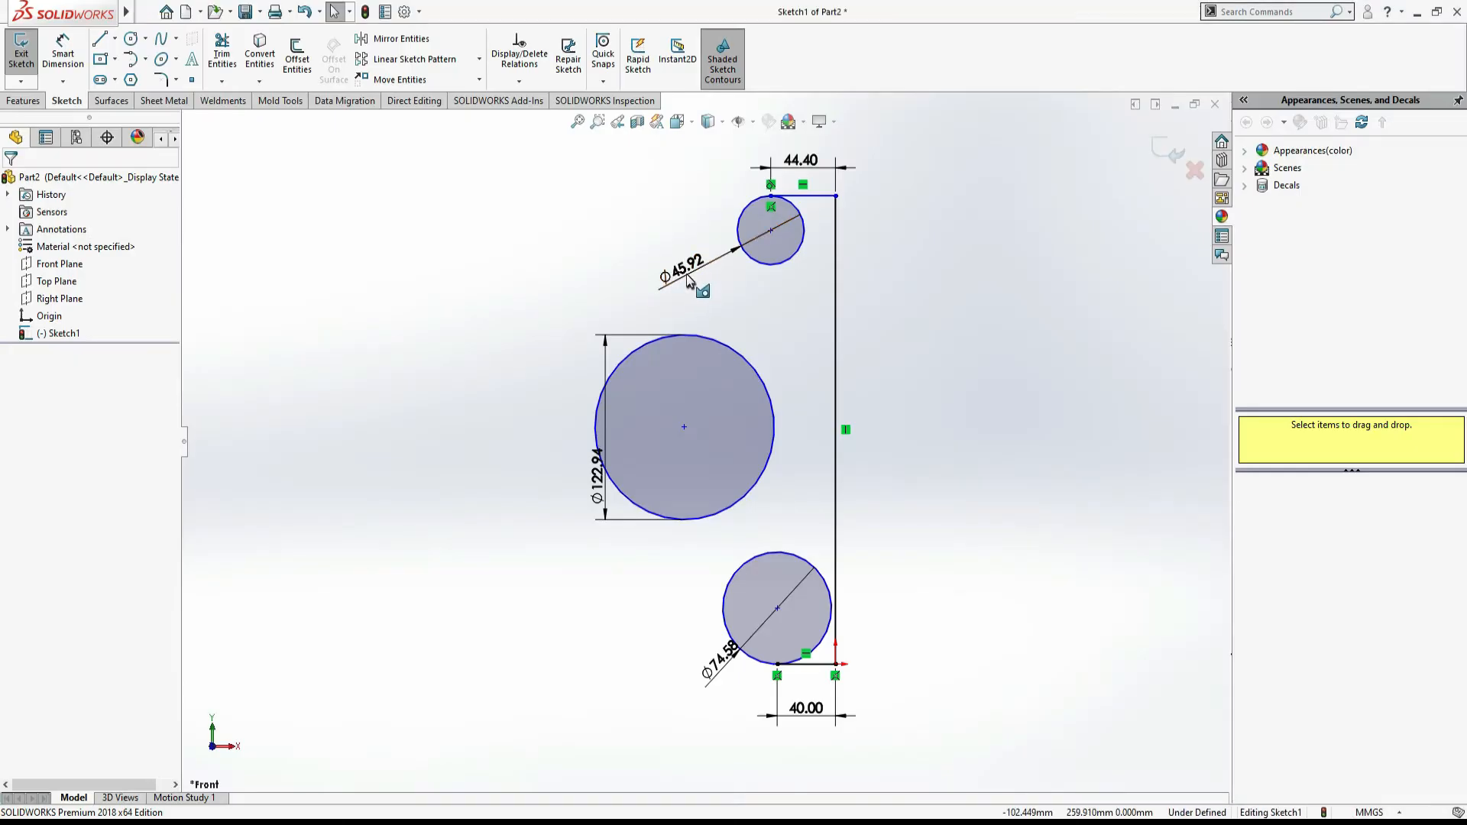
key(alt+Tab)
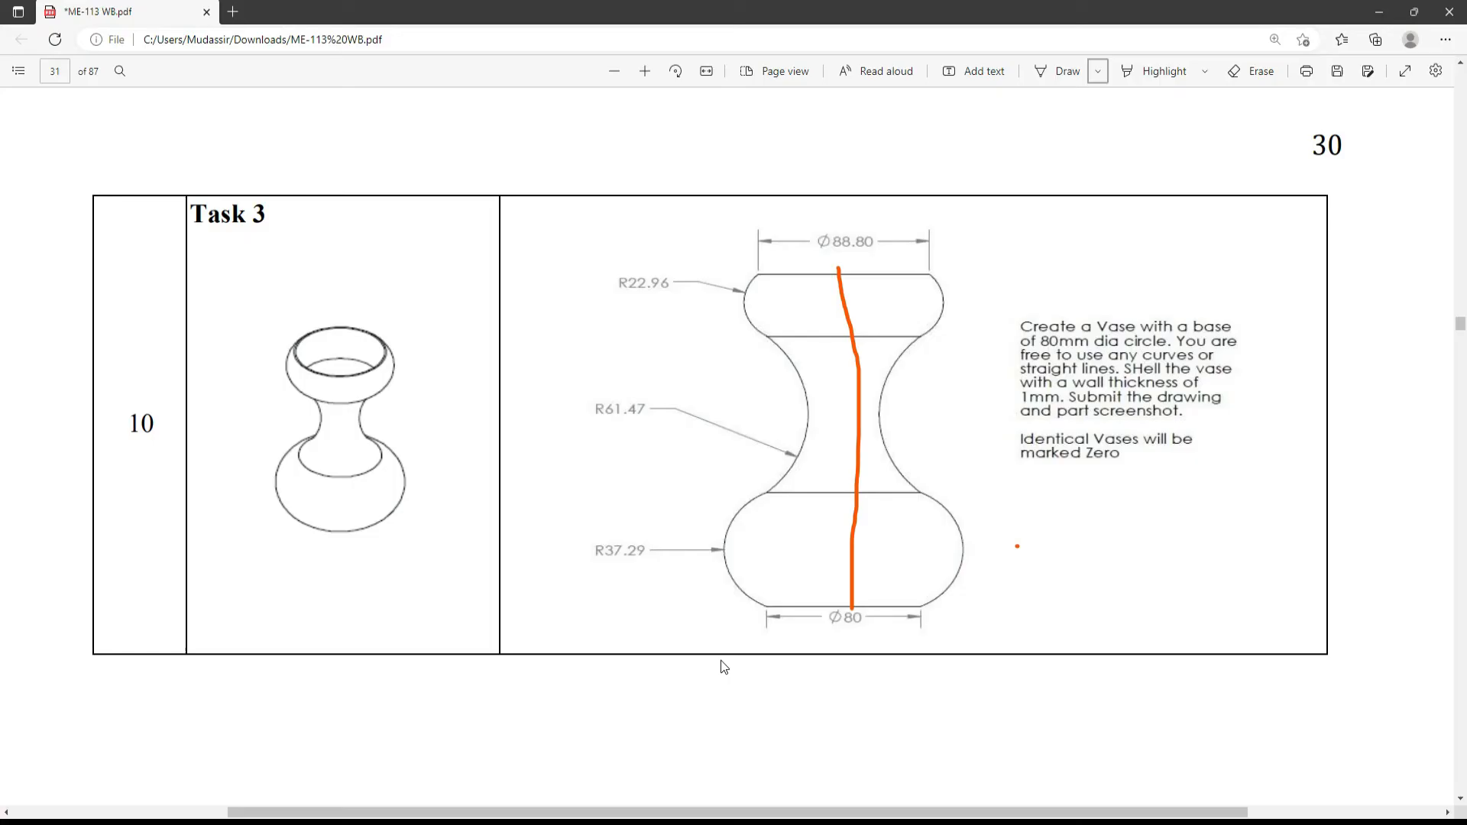
key(alt+Tab)
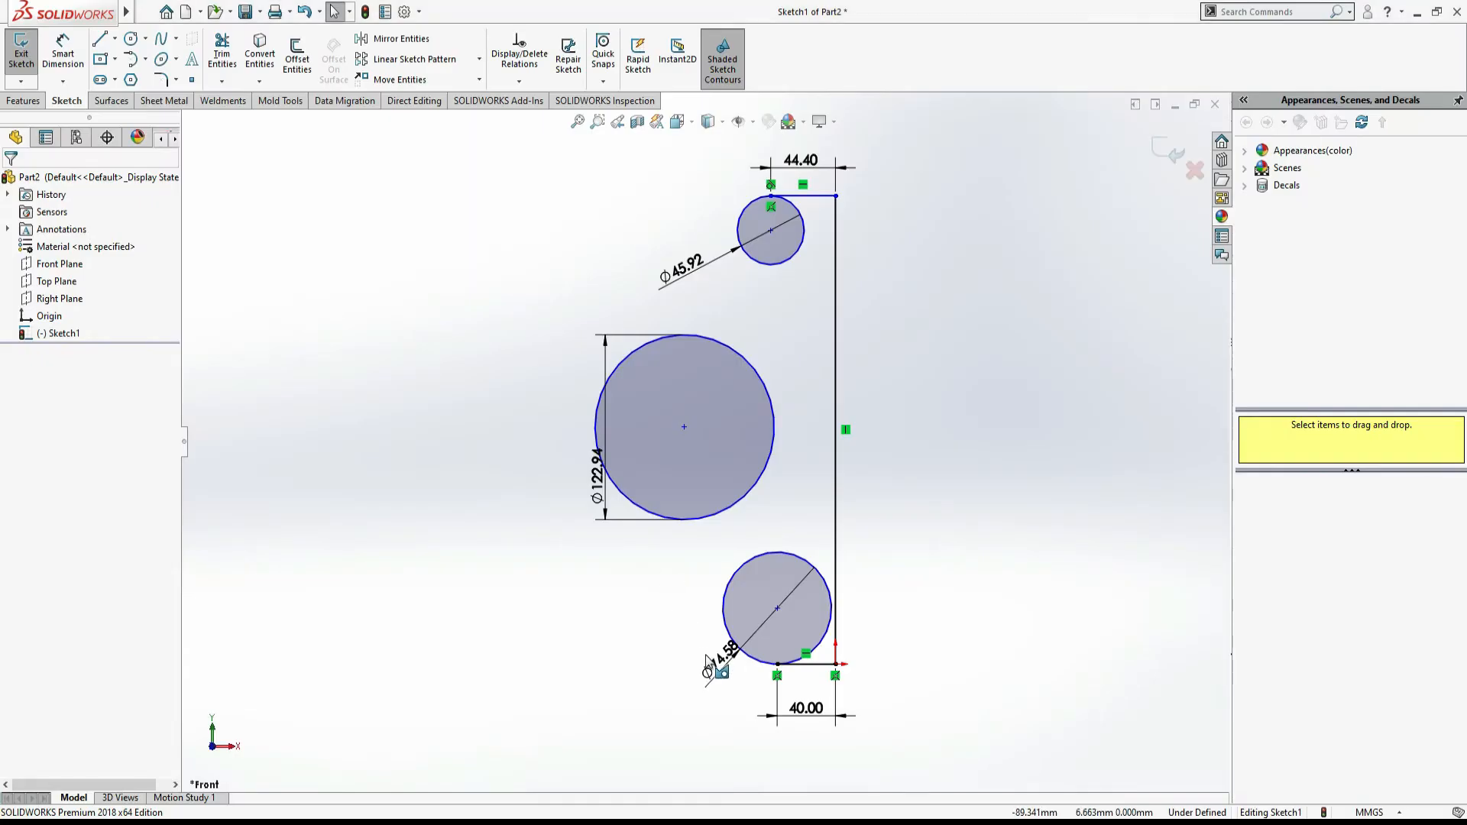
key(alt+Tab)
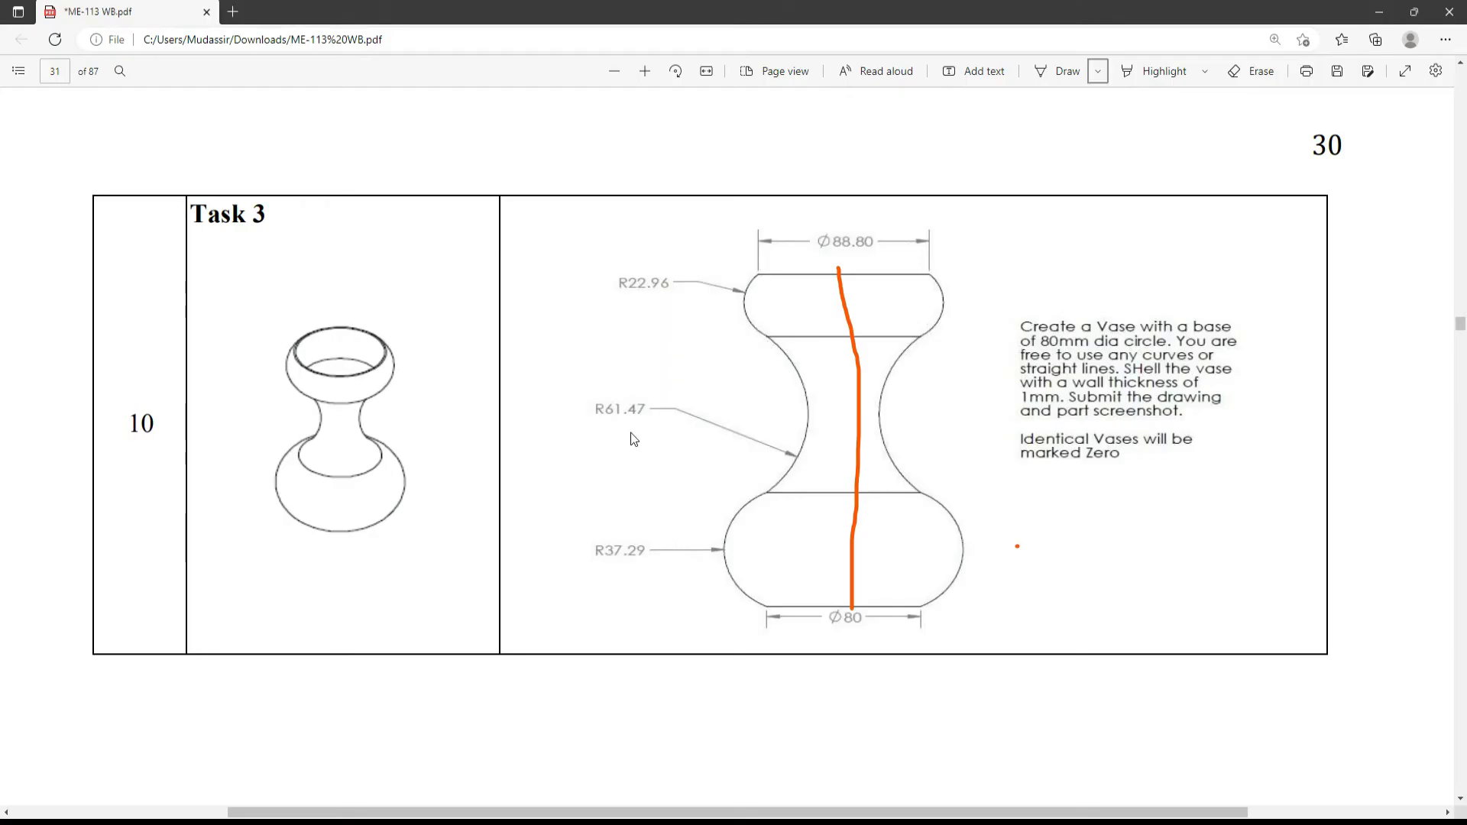
key(alt+Tab)
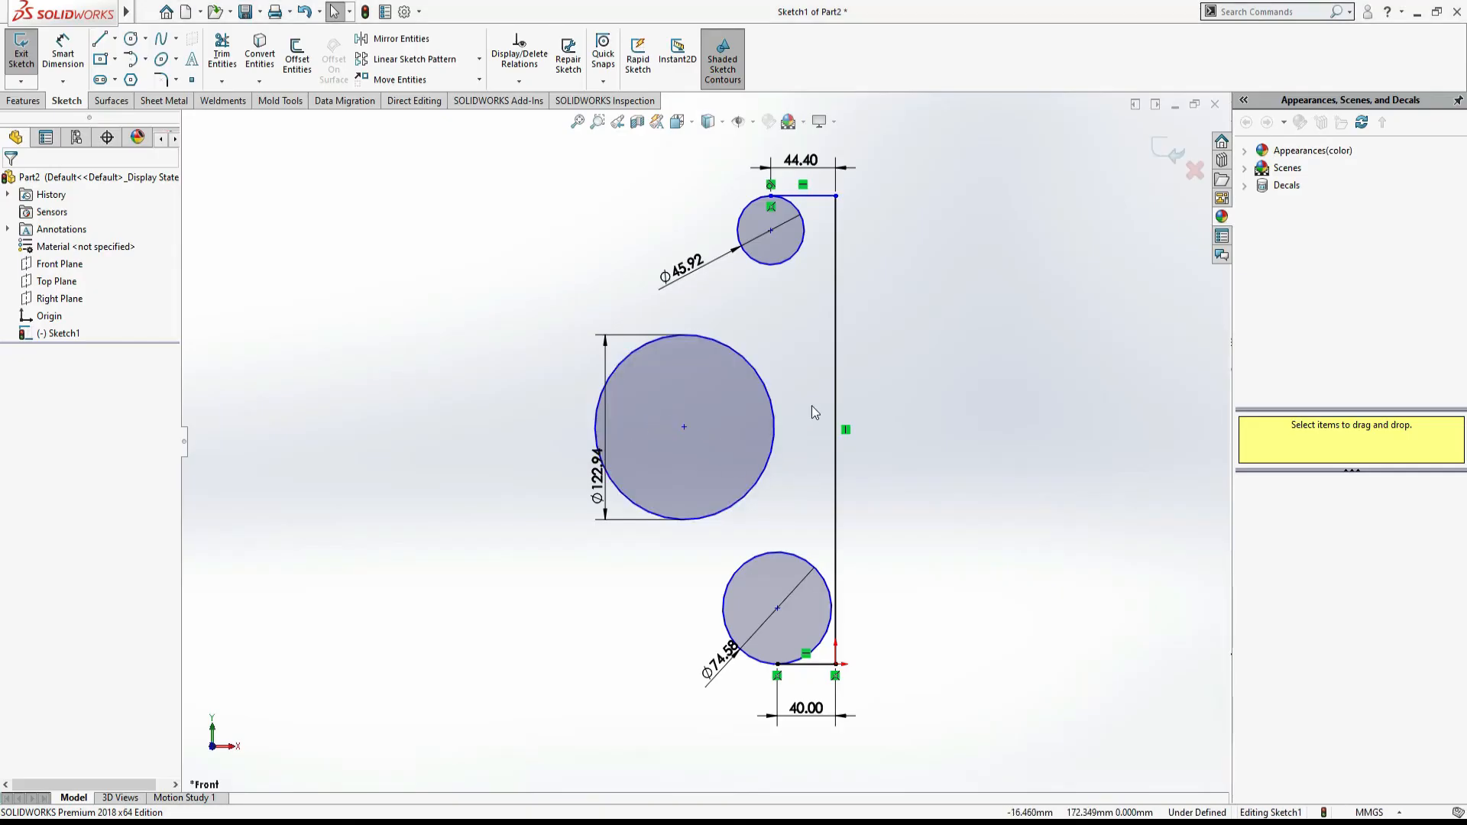
Lower the sketch's top line together with its circle, and move the top circle's diameter dimension clear of the largest circle
click(835, 291)
drag(810, 196, 813, 300)
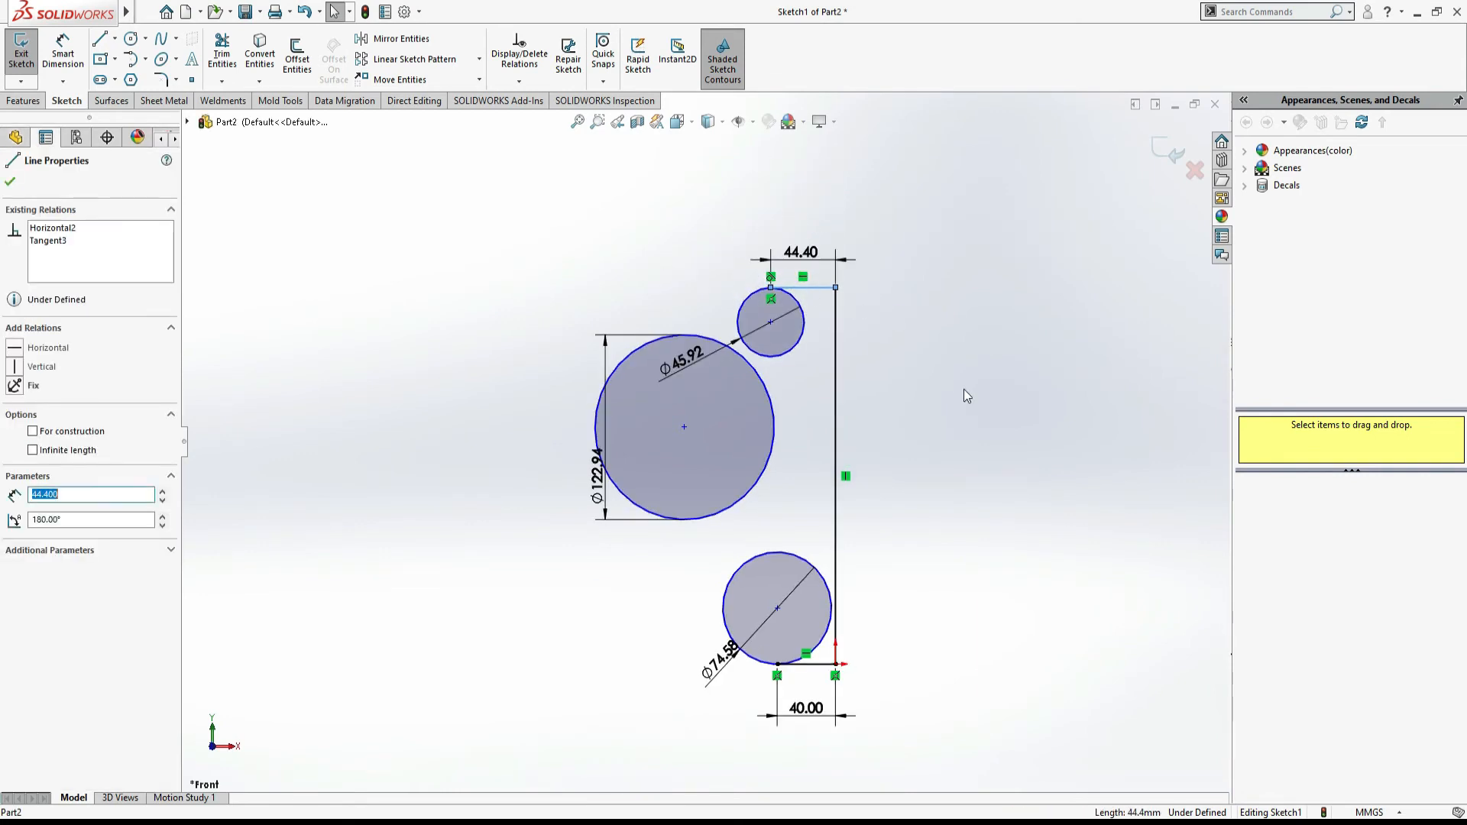
click(964, 388)
drag(680, 355, 674, 306)
click(1098, 426)
Shift the largest circle down and right against the lower circle, and lower the top line until its circle nearly touches the largest one
click(685, 427)
drag(696, 447, 714, 473)
click(802, 375)
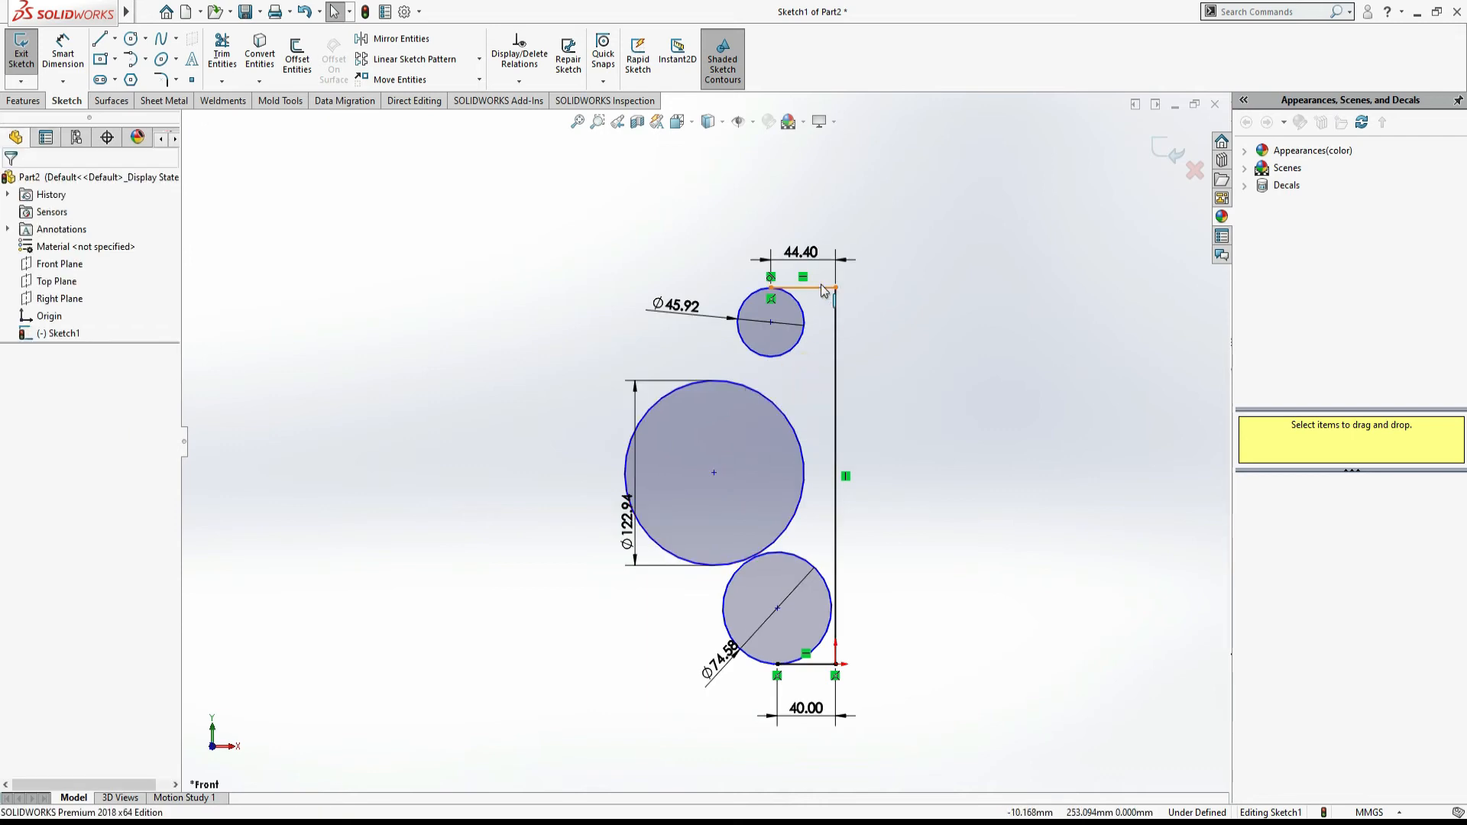
drag(820, 288, 822, 328)
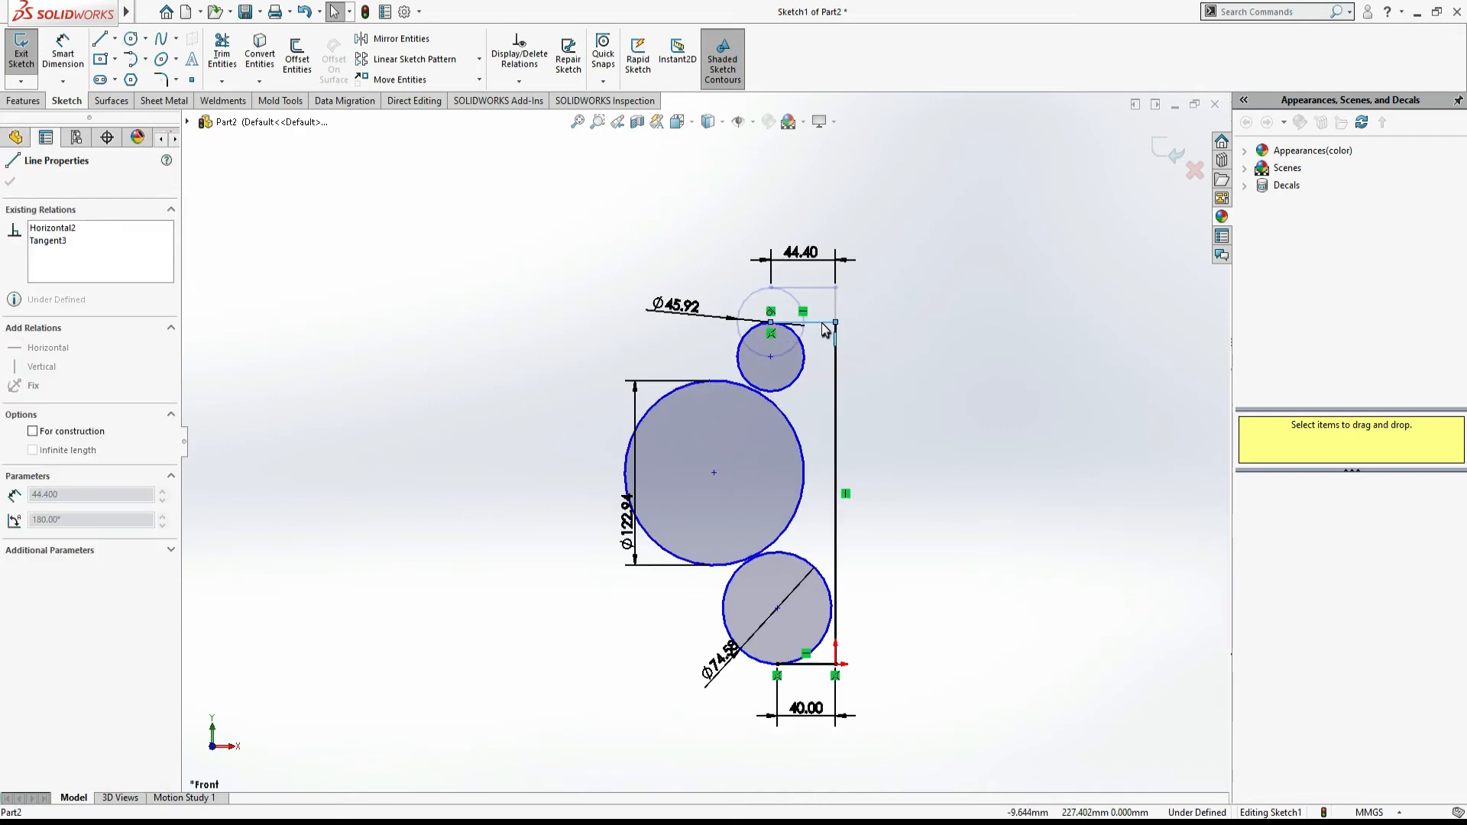
click(801, 406)
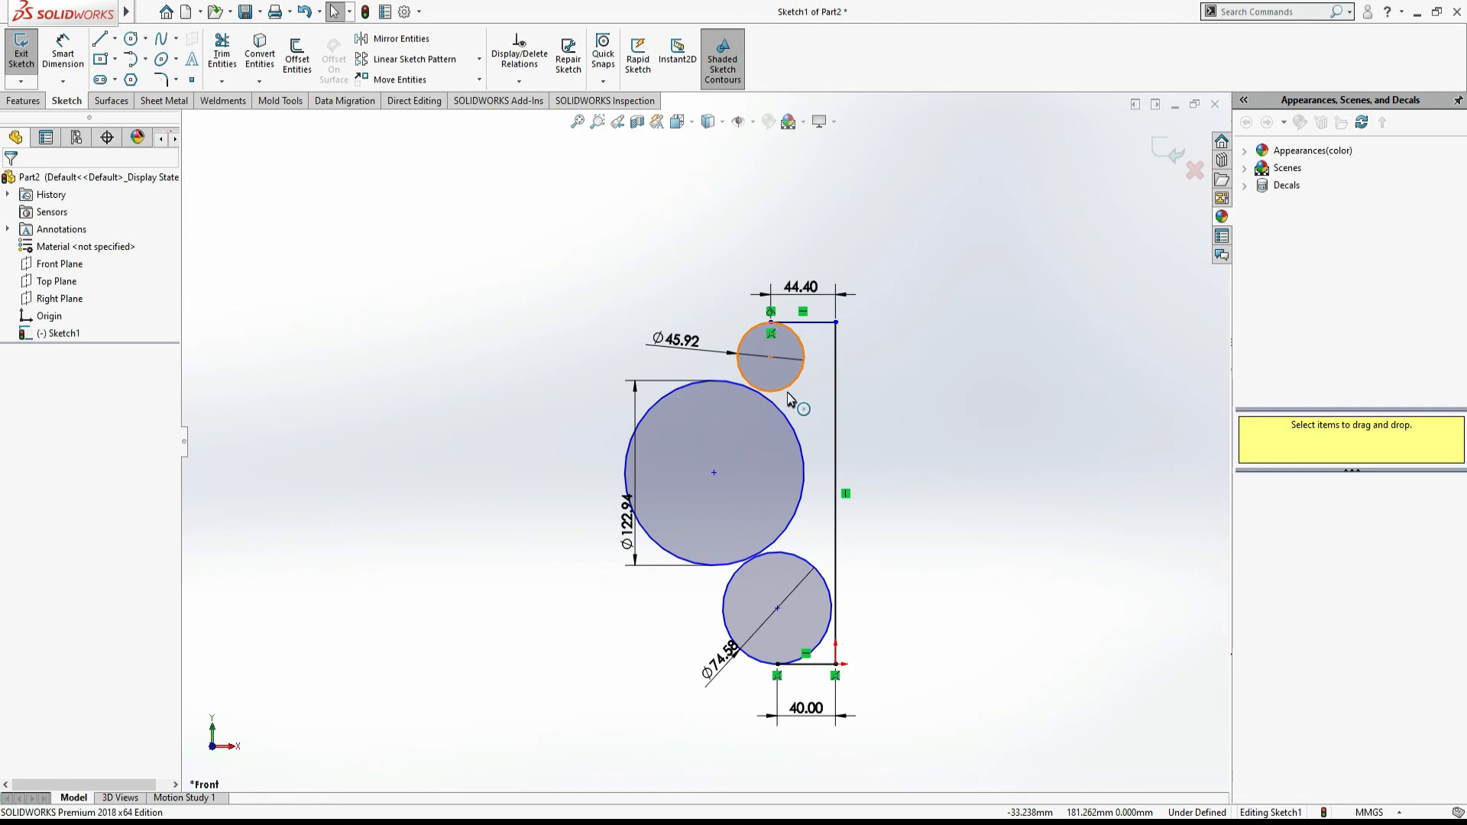
Make the large middle circle tangent to the top circle and to the lower circle in their new positions
click(788, 393)
ctrl+click(781, 414)
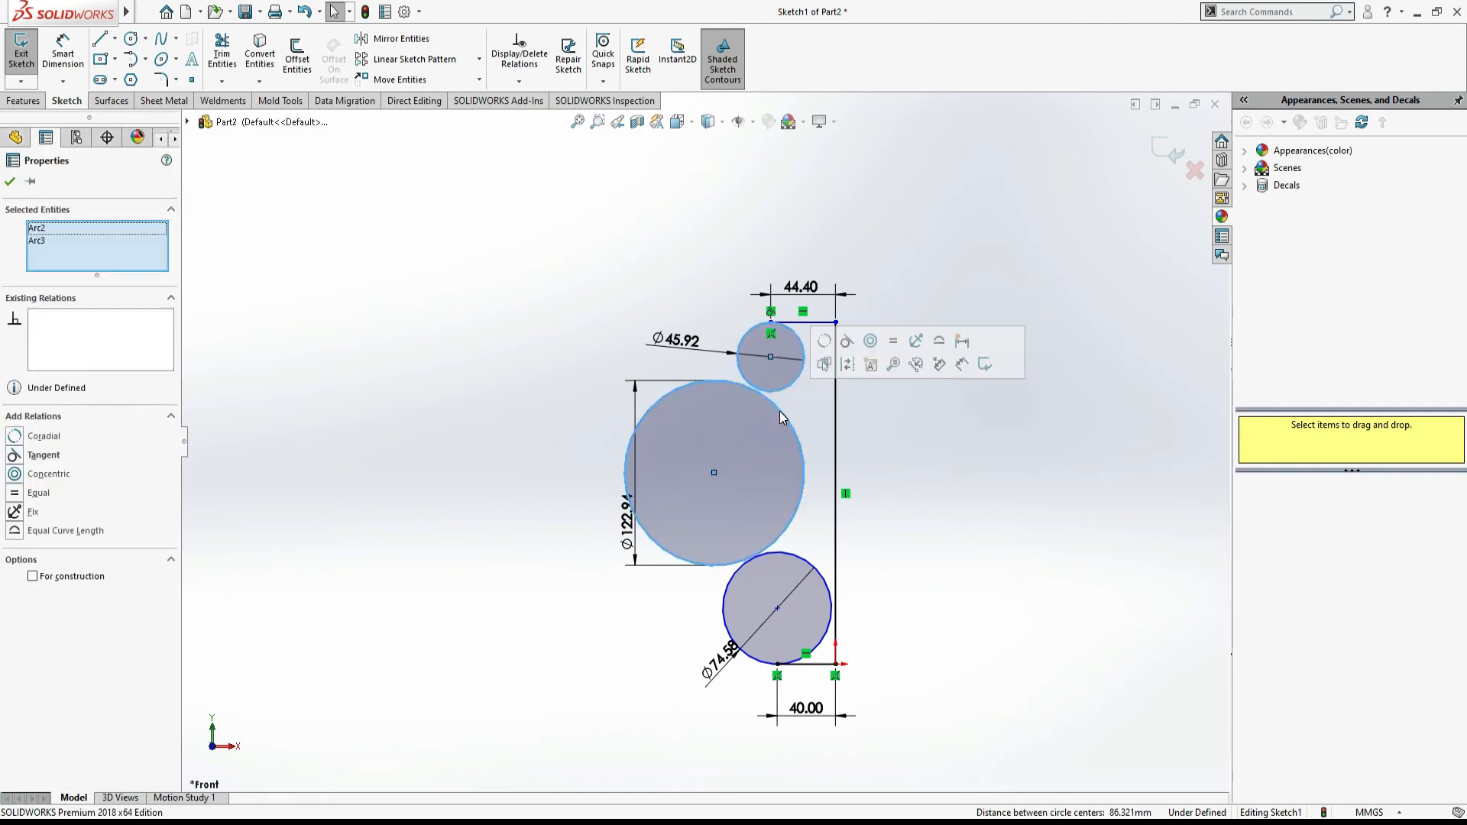
click(846, 341)
click(943, 539)
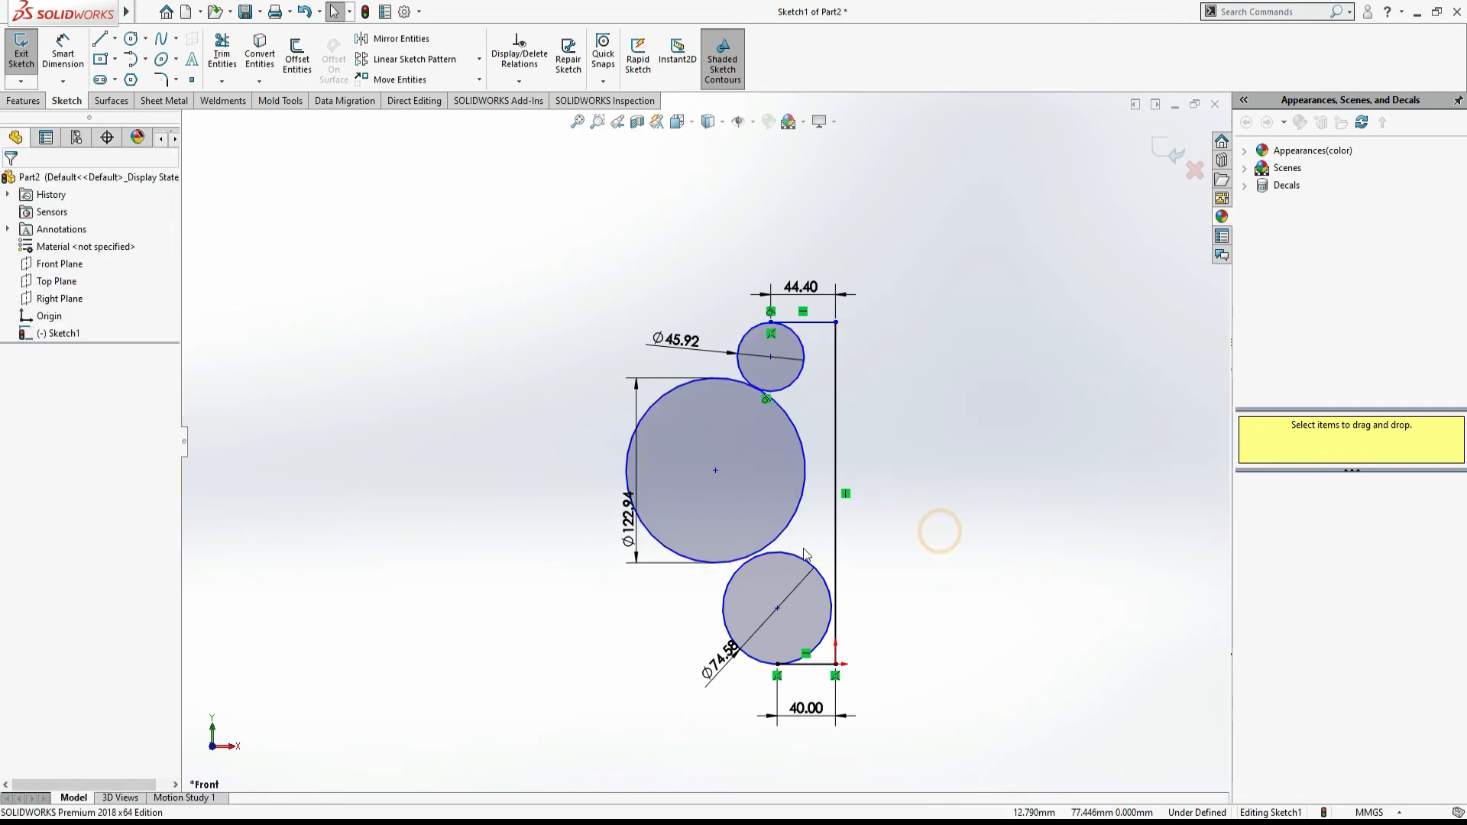
click(793, 557)
ctrl+click(781, 538)
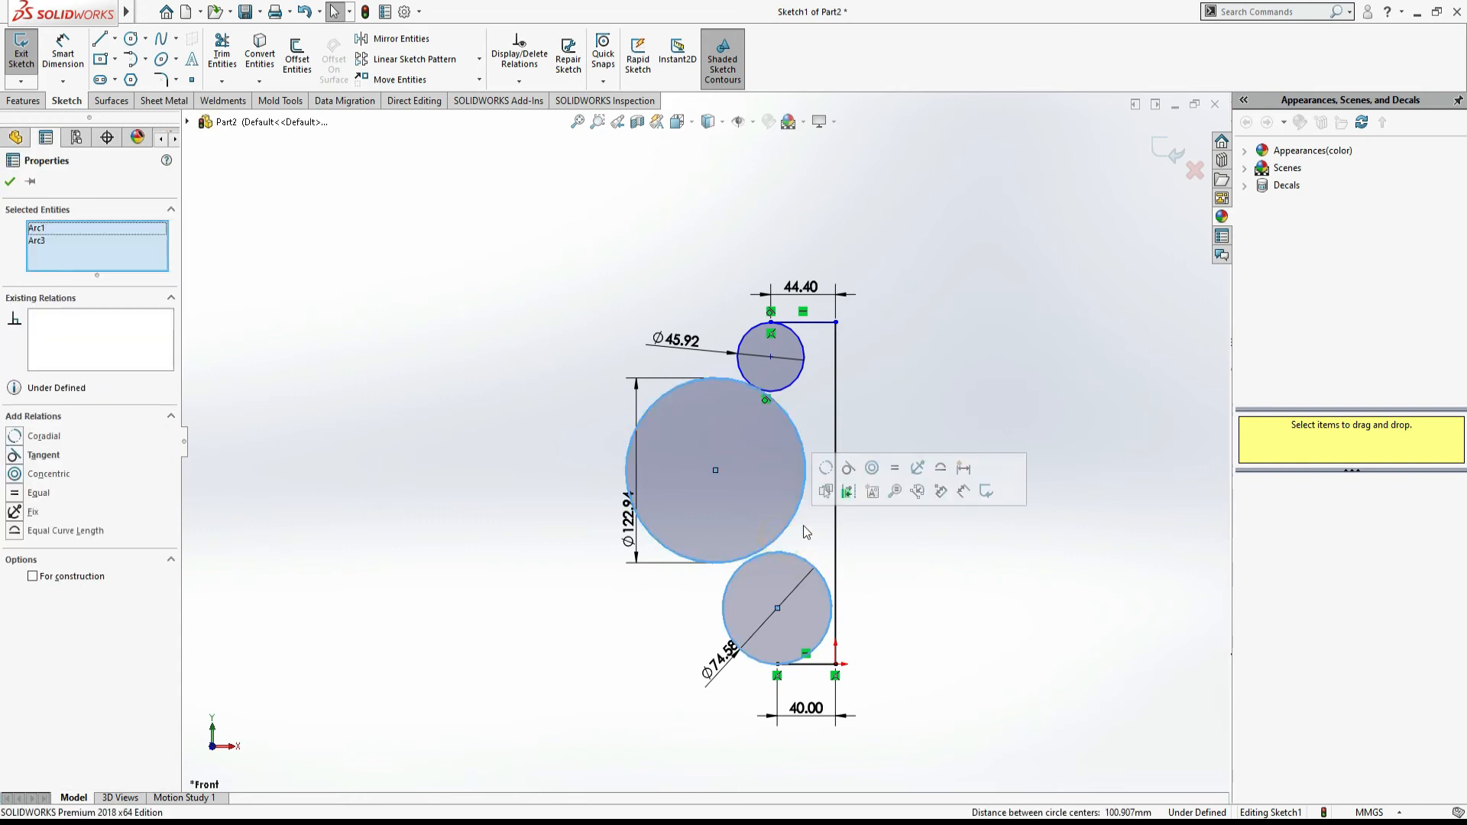
click(848, 468)
click(976, 636)
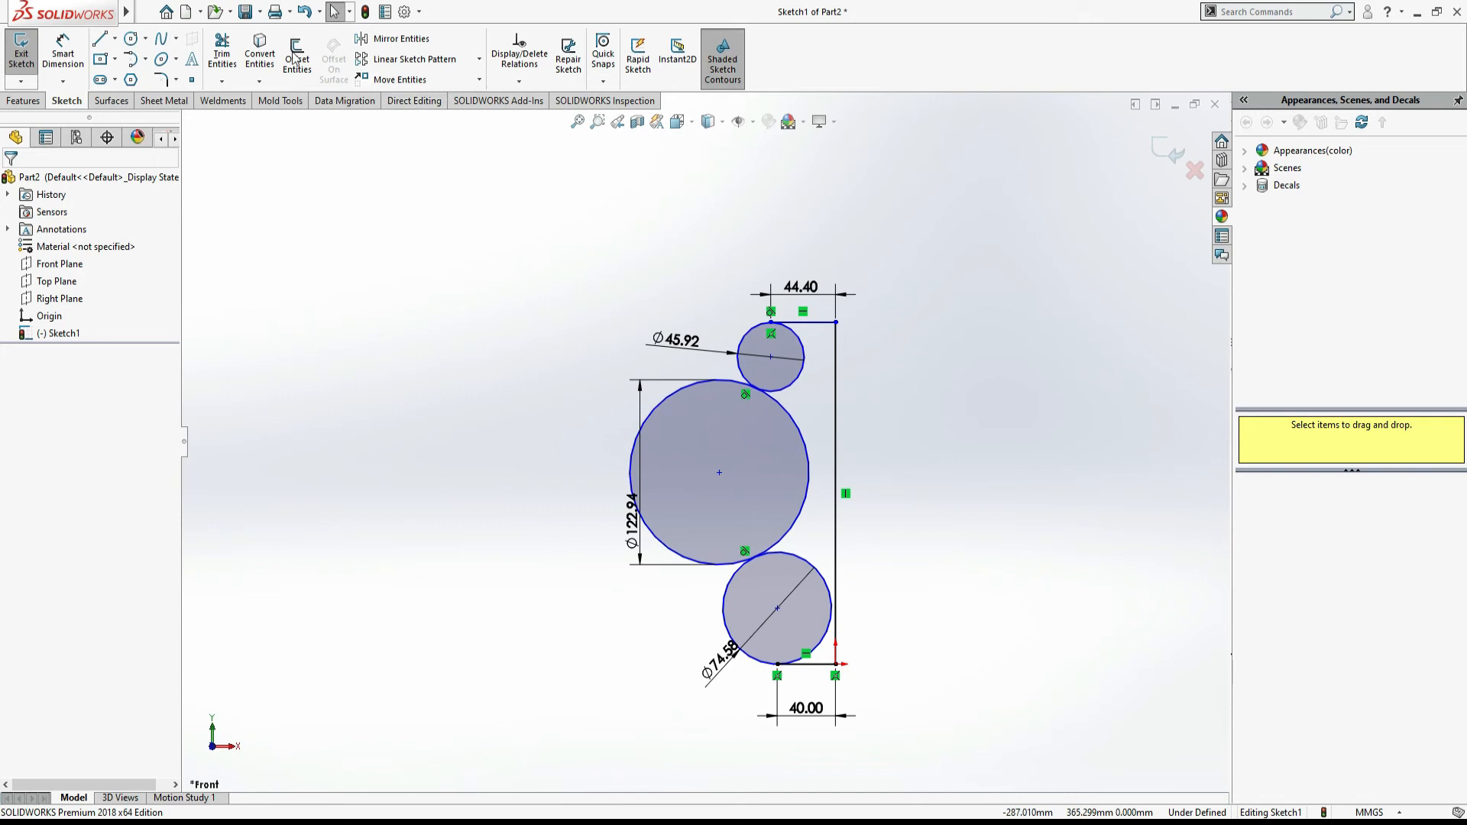
Check the tangent middle circle against the vase neck in the drawing PDF, and activate the Trim Entities tool
click(810, 465)
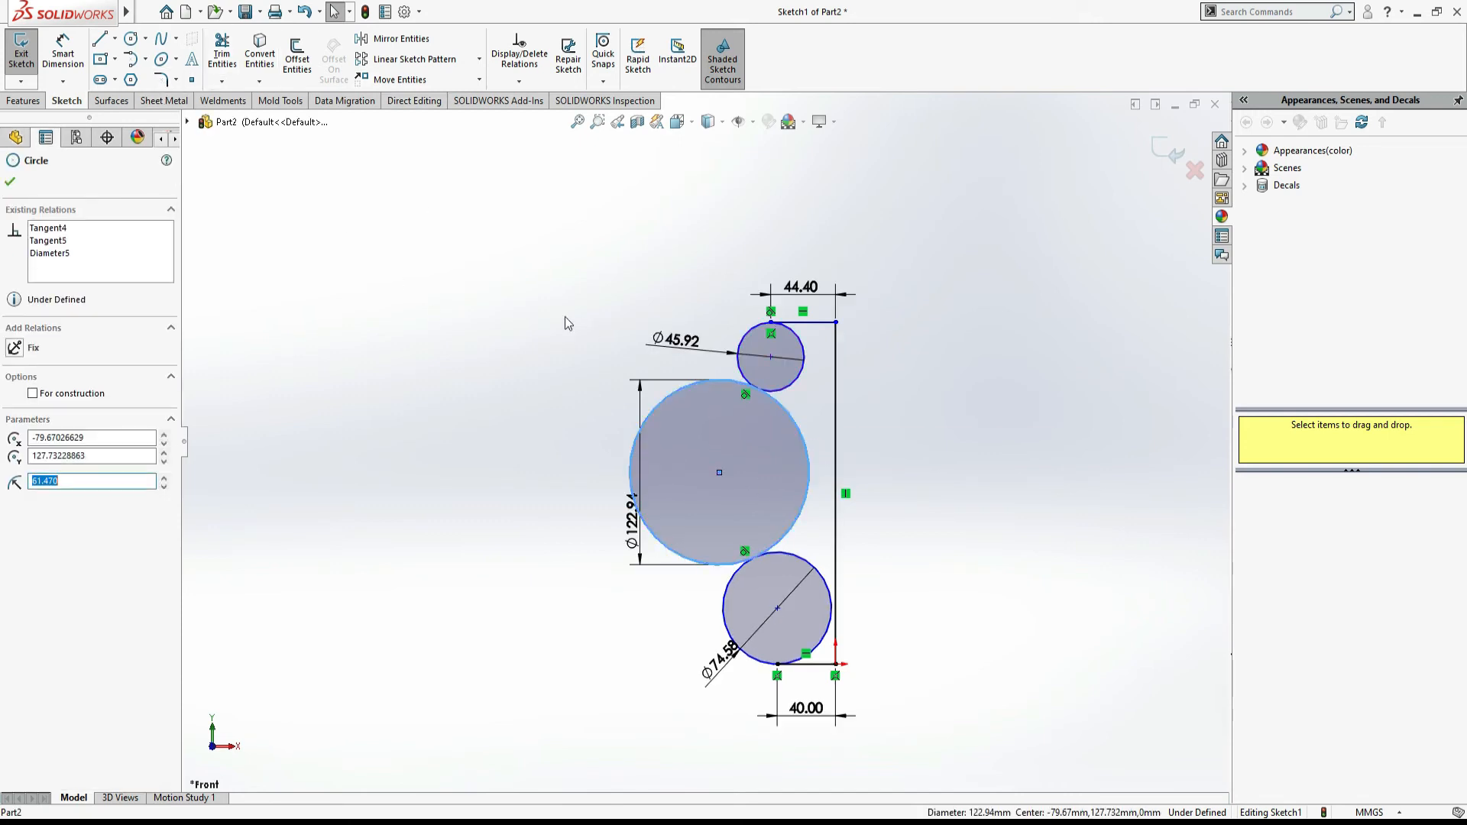
click(529, 308)
key(alt+Tab)
key(alt+Tab)
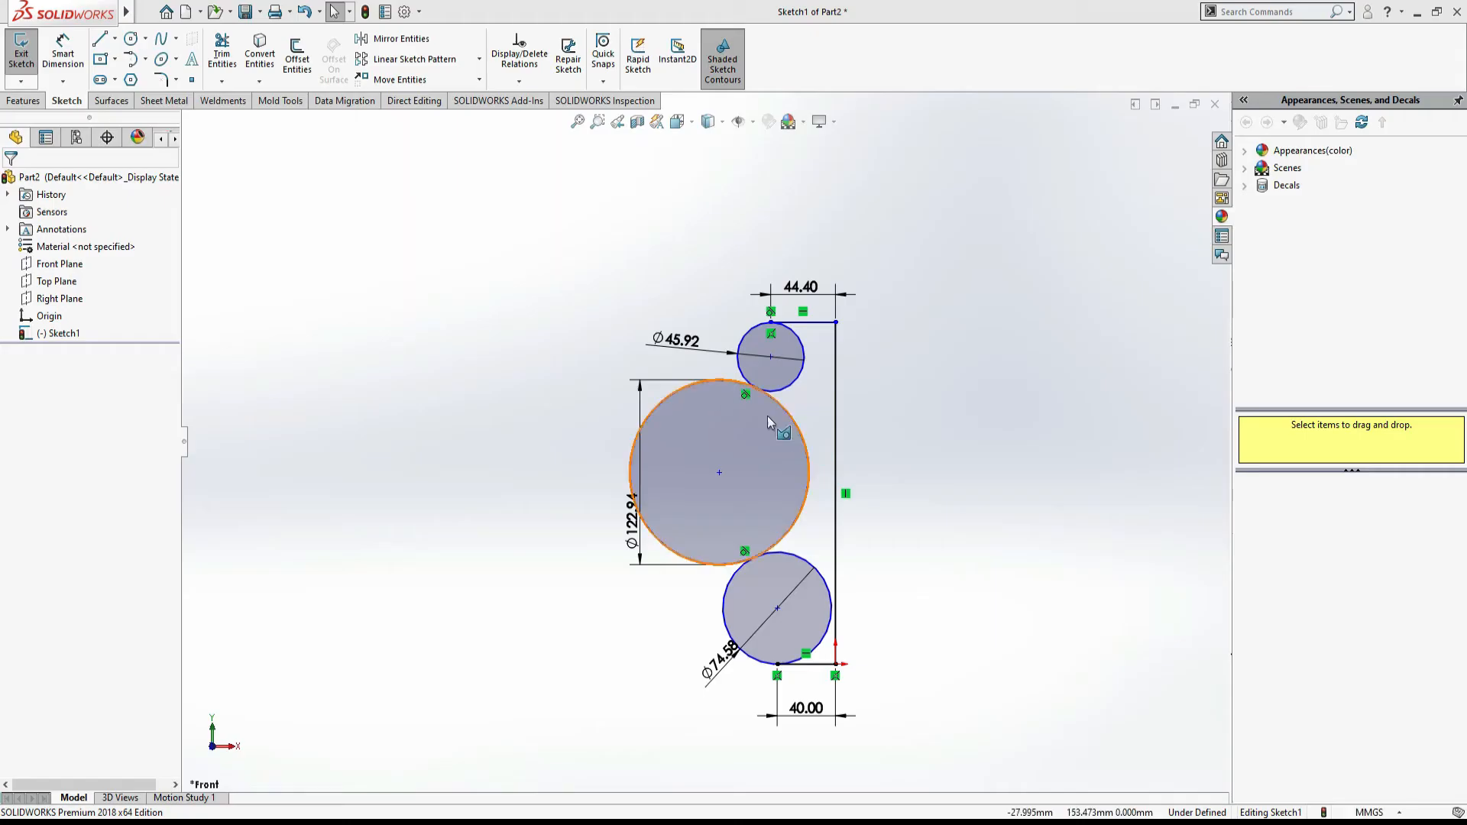
click(223, 52)
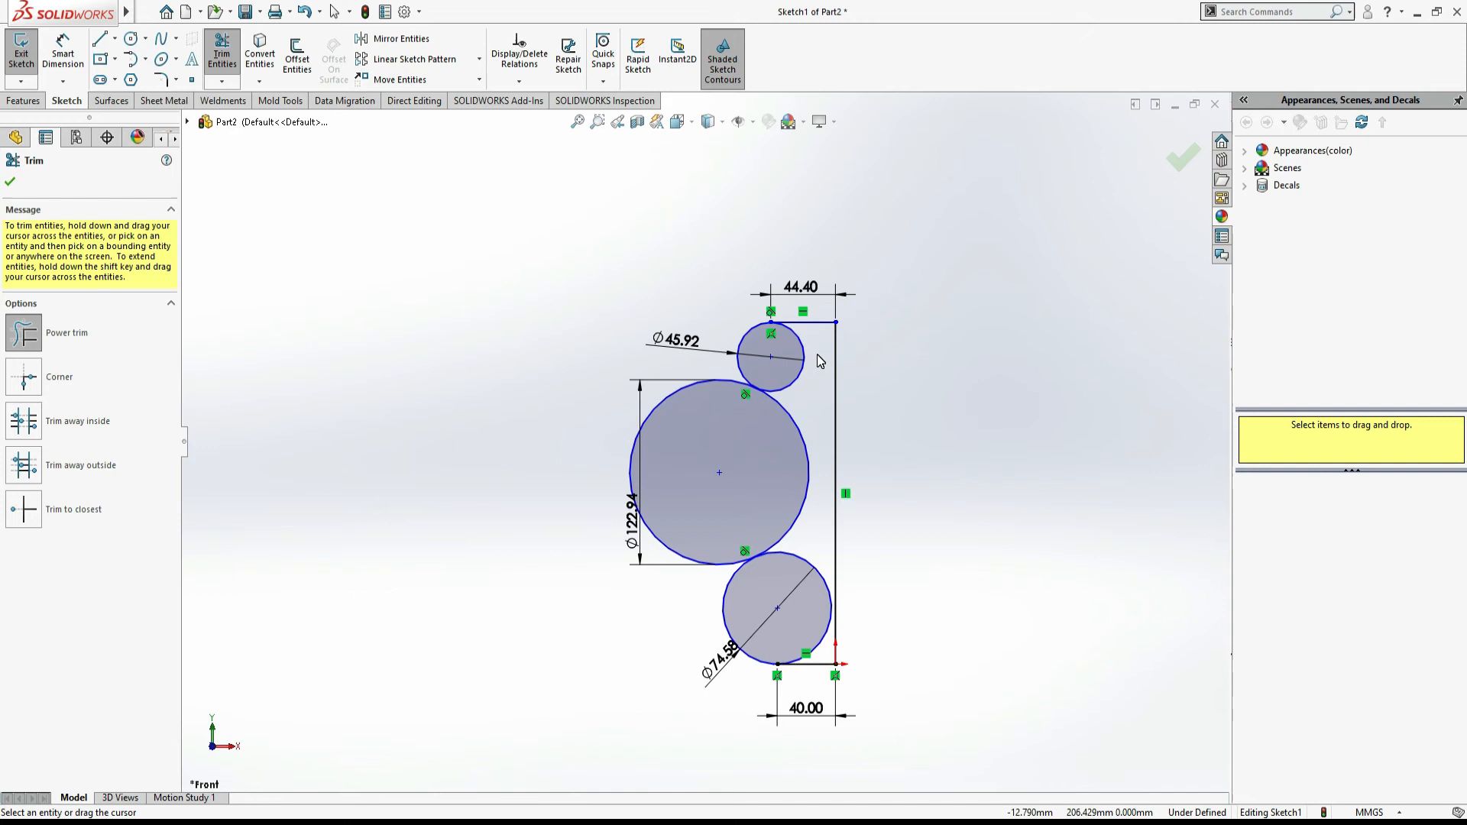
drag(697, 315, 747, 357)
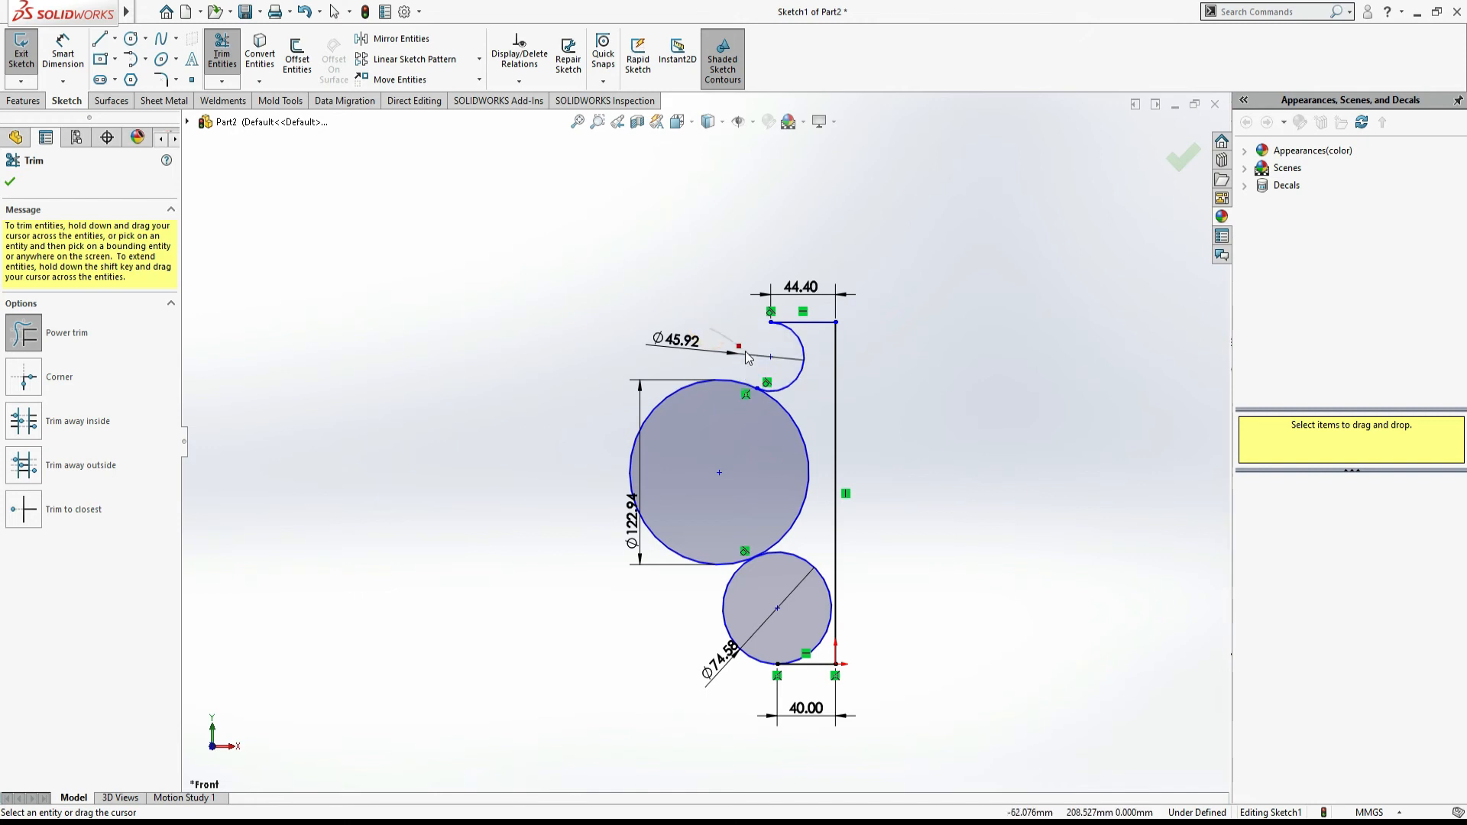
key(alt+Tab)
key(alt+Tab)
key(ctrl+z)
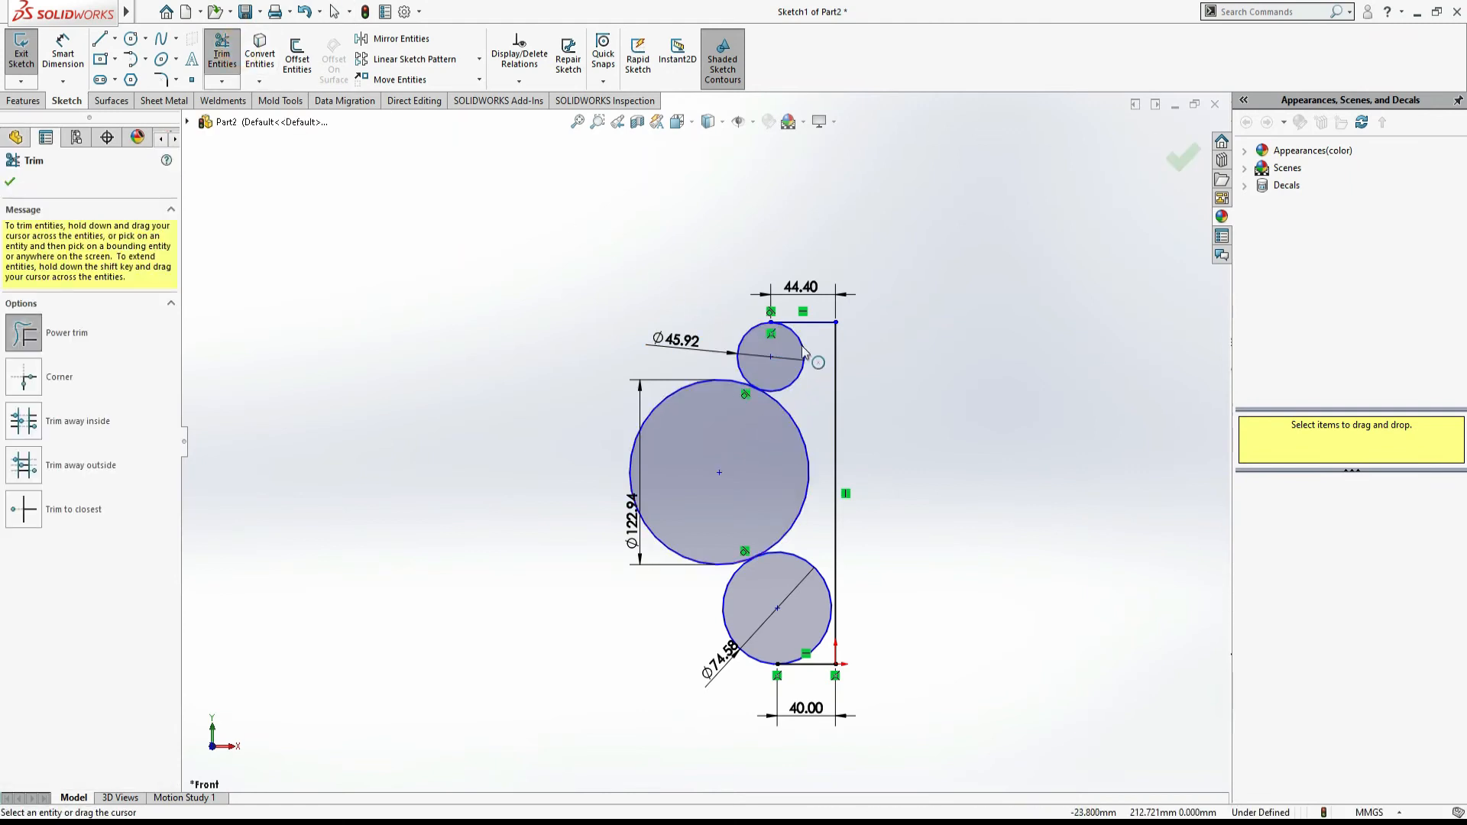
Trim the inner right arcs of the top and lower circles and the outer left arc of the middle circle to close the half profile
drag(809, 353, 777, 356)
mouse_move(600, 427)
mouse_down()
mouse_move(680, 450)
mouse_move(703, 483)
mouse_up()
click(815, 544)
drag(815, 544, 804, 589)
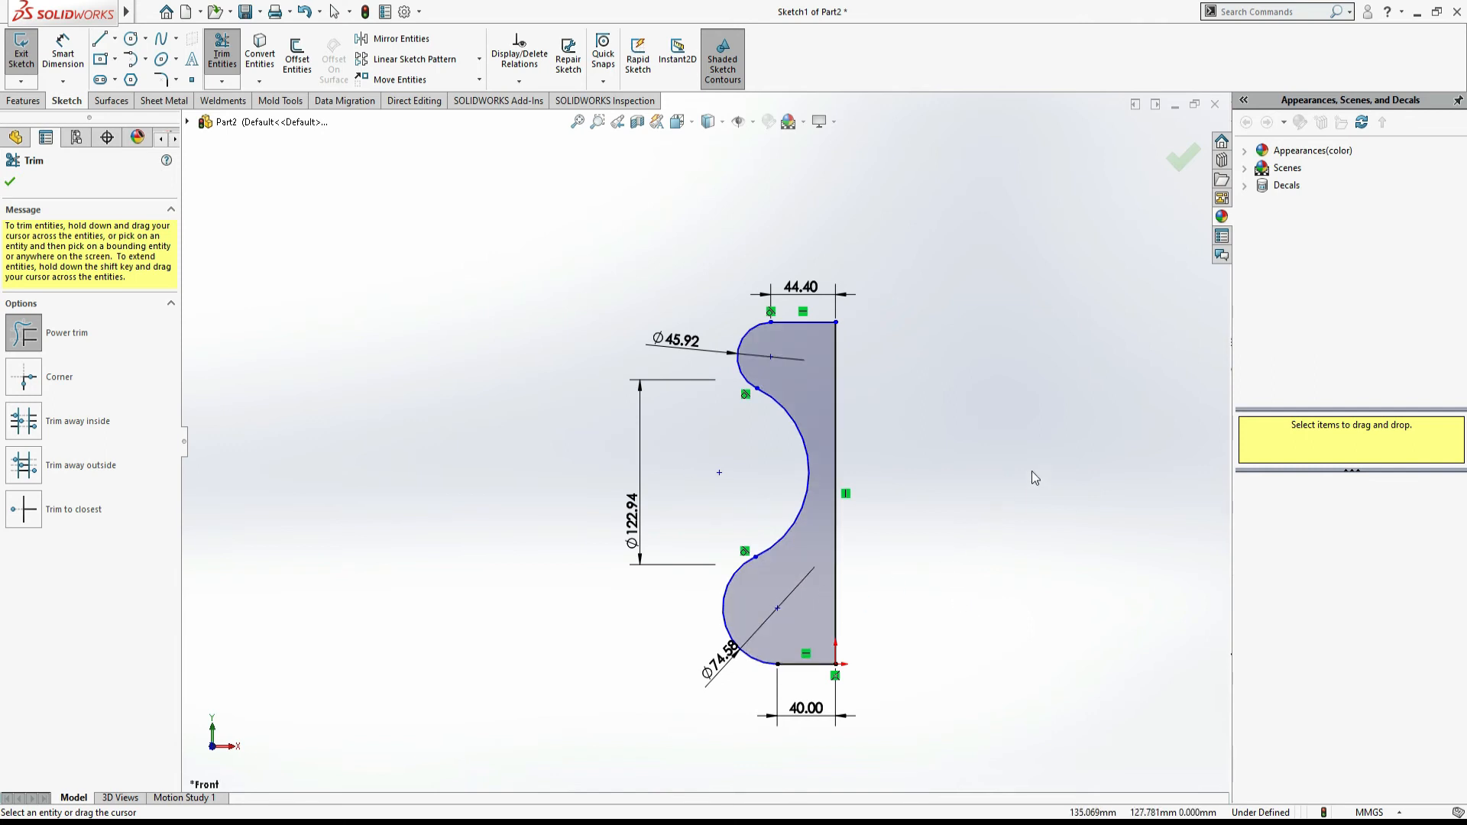
click(462, 304)
click(10, 182)
Revolve the closed half profile 360 degrees around the sketch's vertical line with Revolved Boss/Base
click(37, 100)
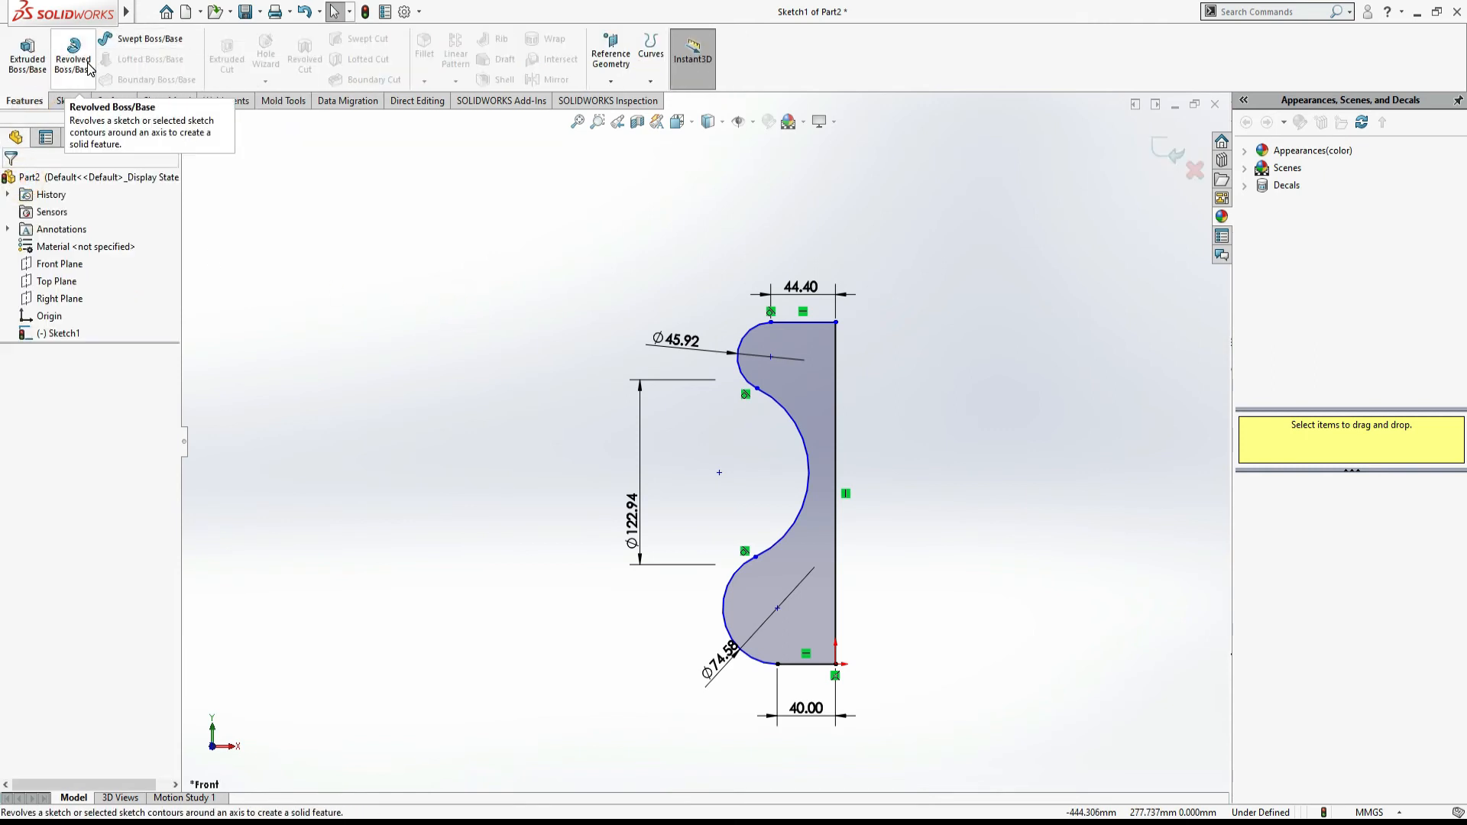
click(89, 67)
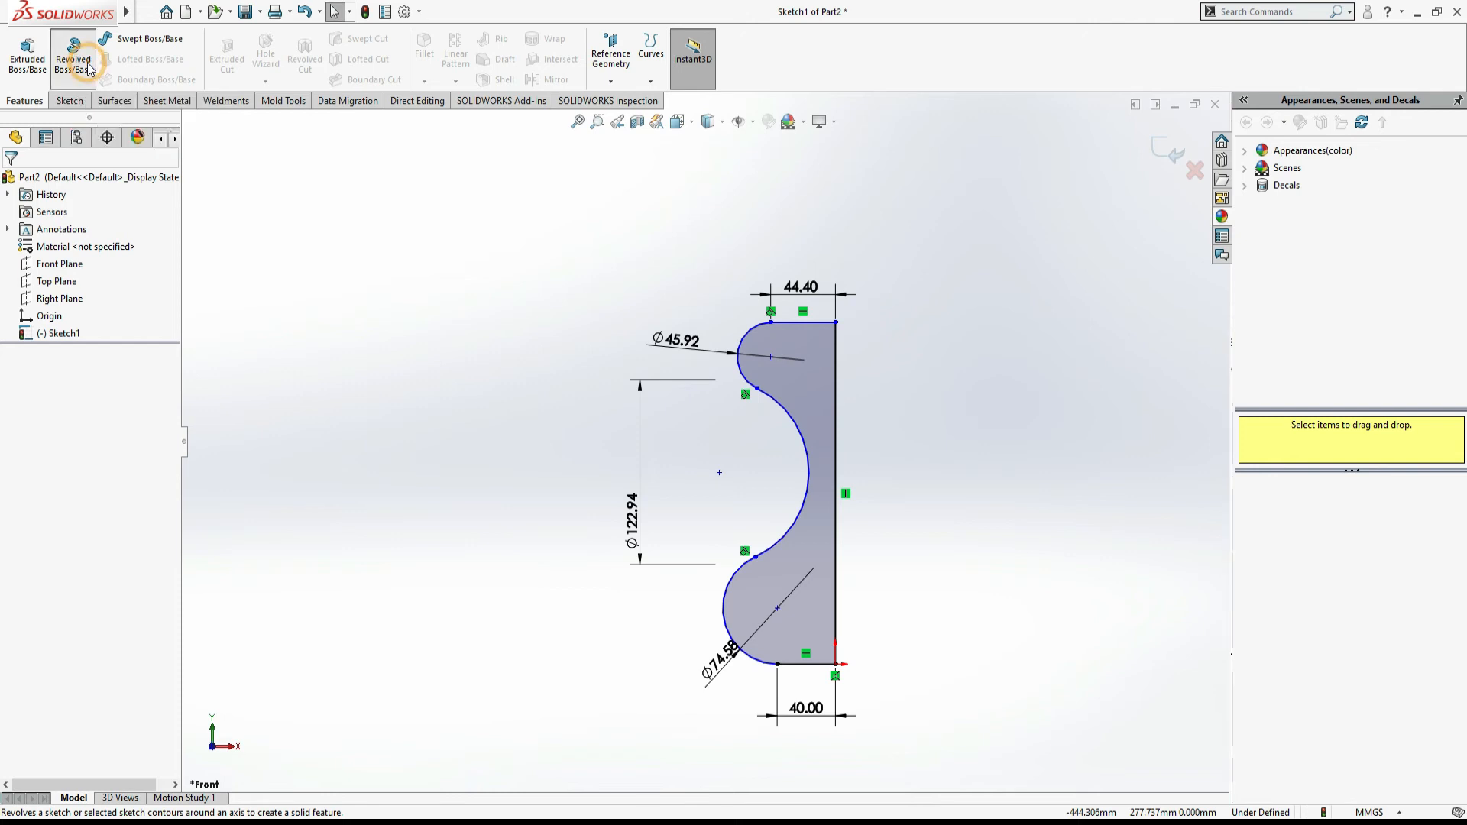
click(833, 382)
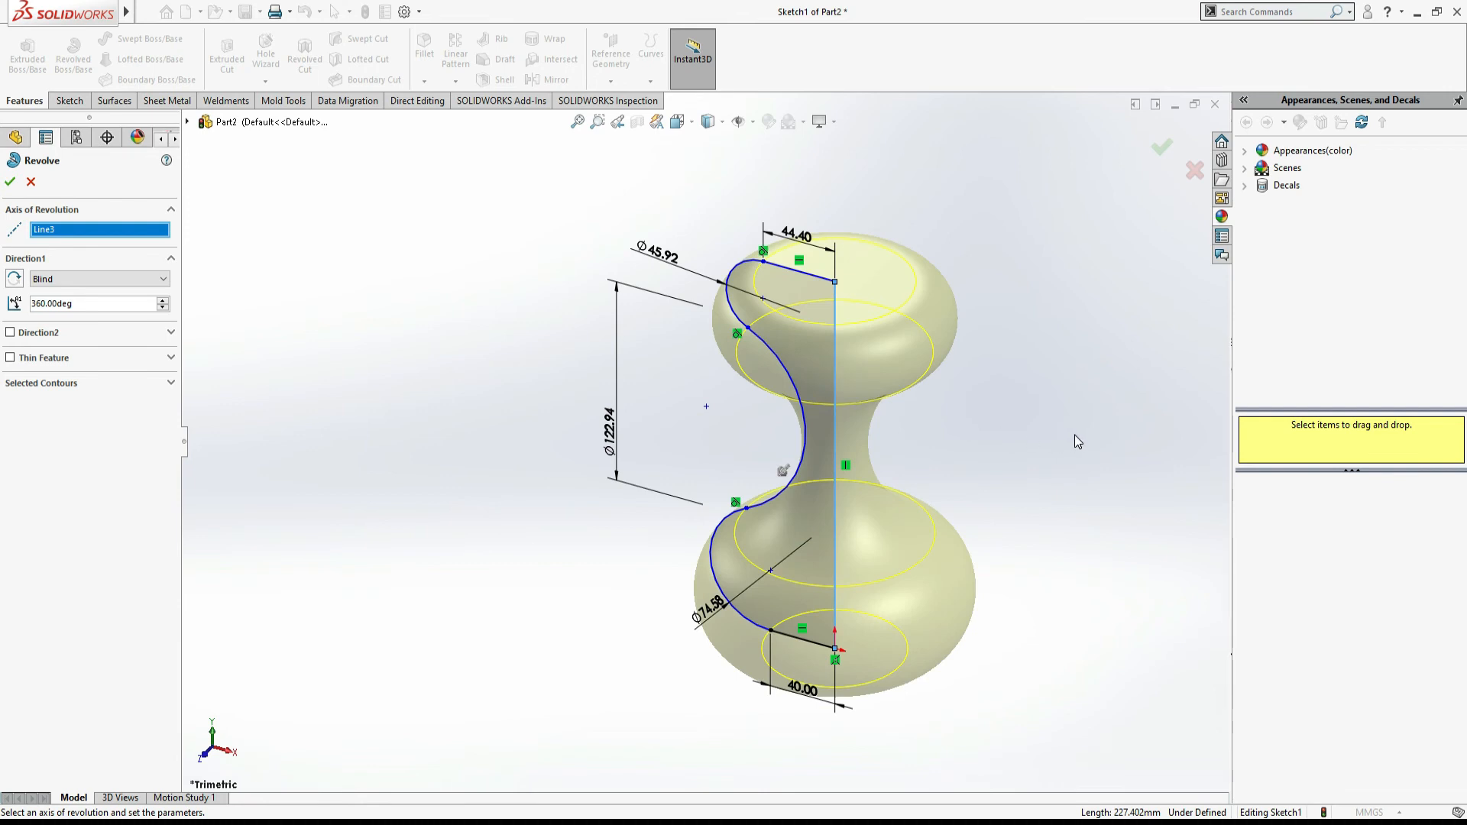
click(11, 181)
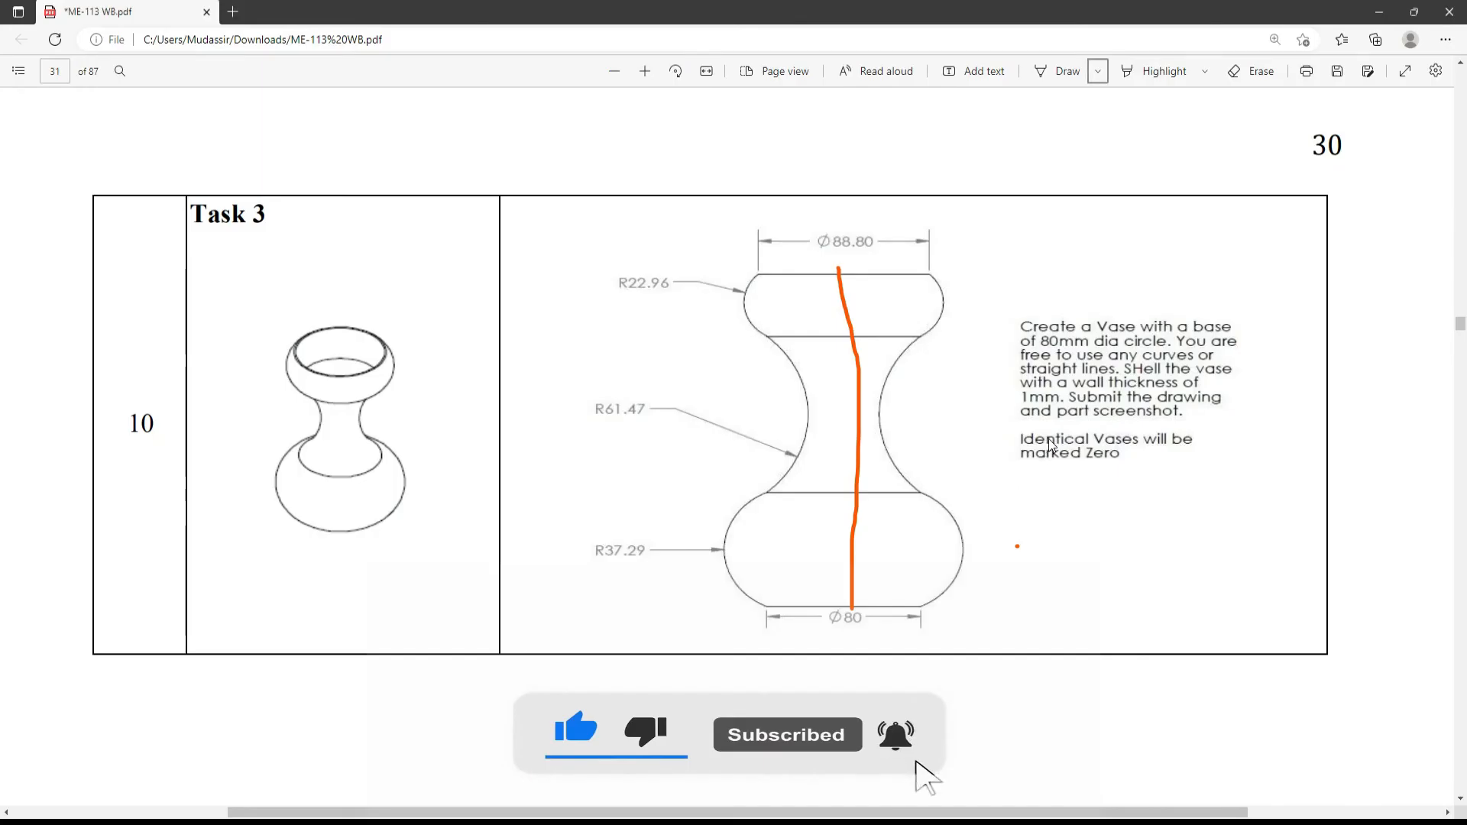
Highlight the 1mm wall thickness and the shell instruction in green in the drawing PDF's task text
click(1205, 71)
click(1101, 132)
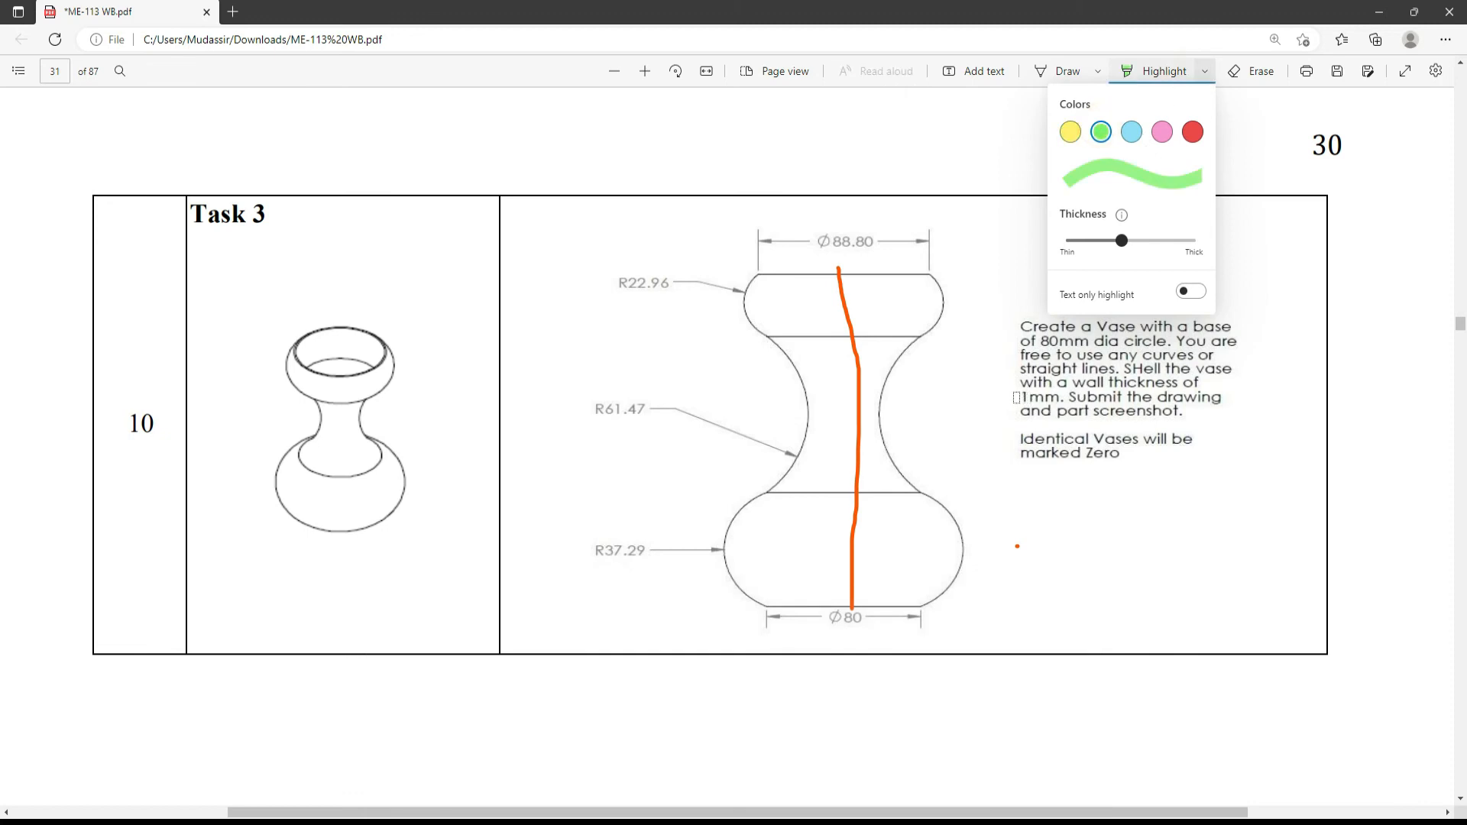
drag(1016, 397, 1060, 398)
drag(1274, 361, 1146, 361)
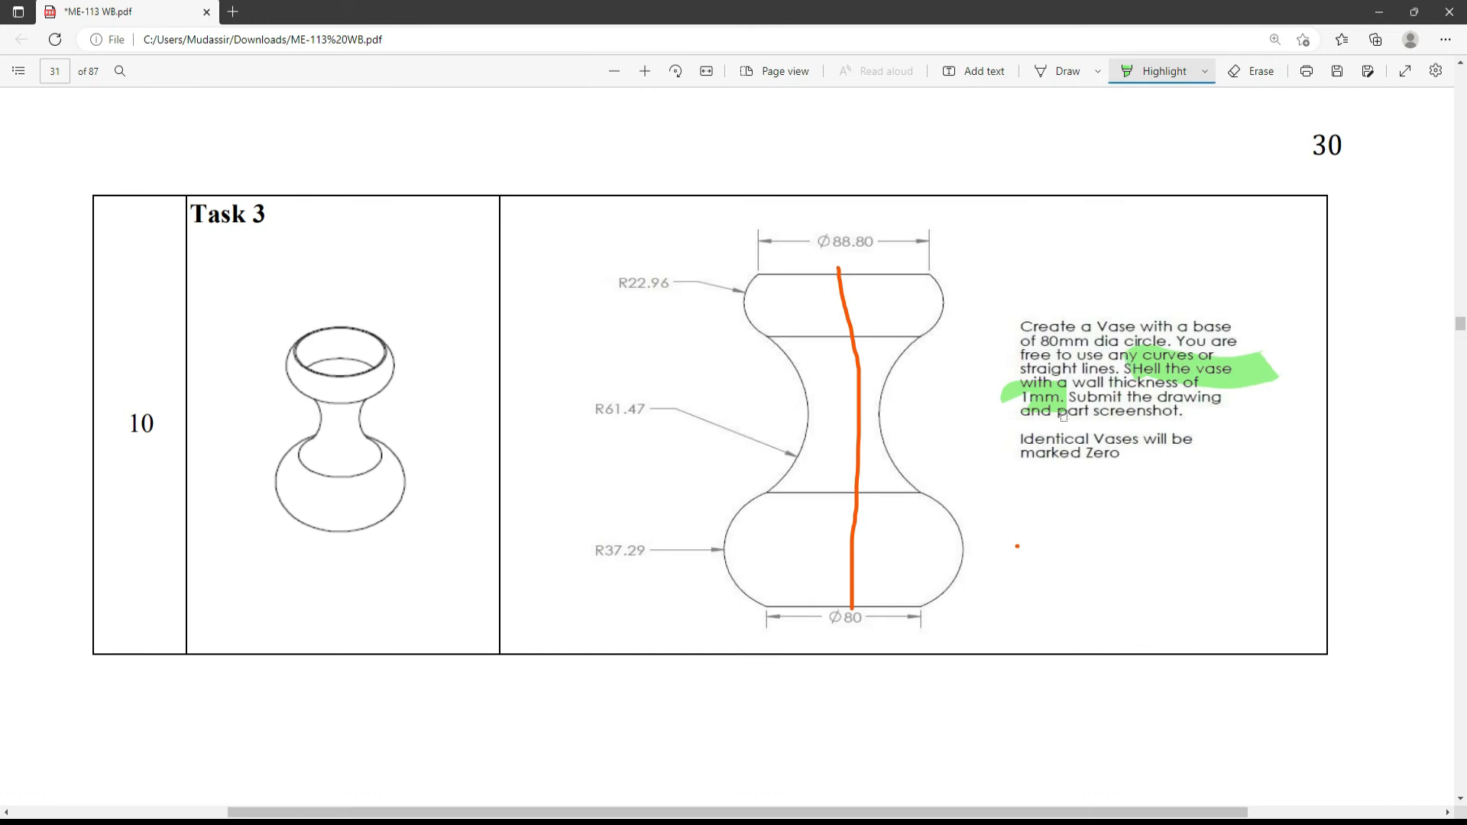
Switch to SOLIDWORKS and shell the vase to a 1 mm wall thickness, removing the flat top face
key(alt+Tab)
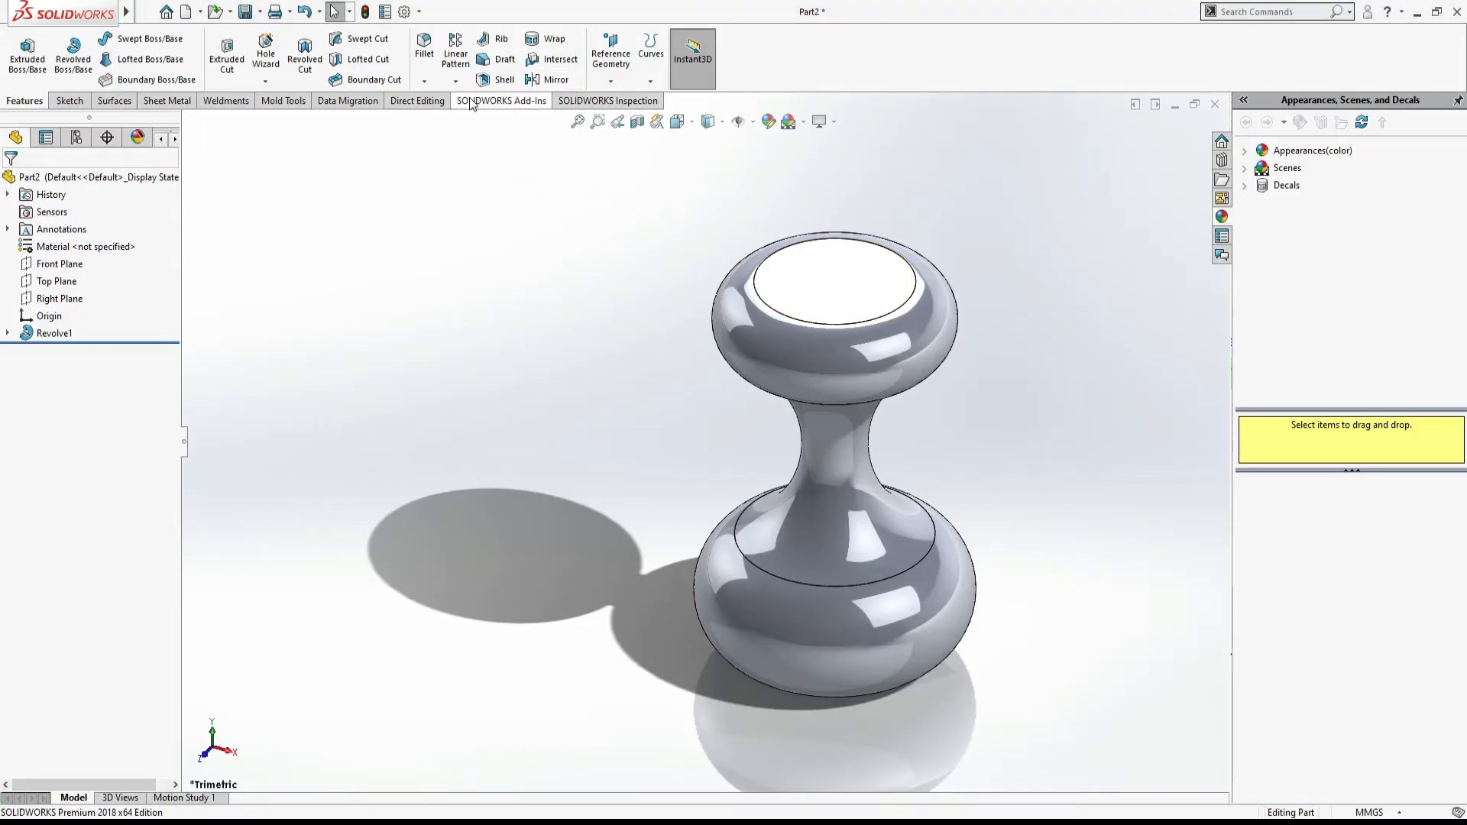
click(484, 80)
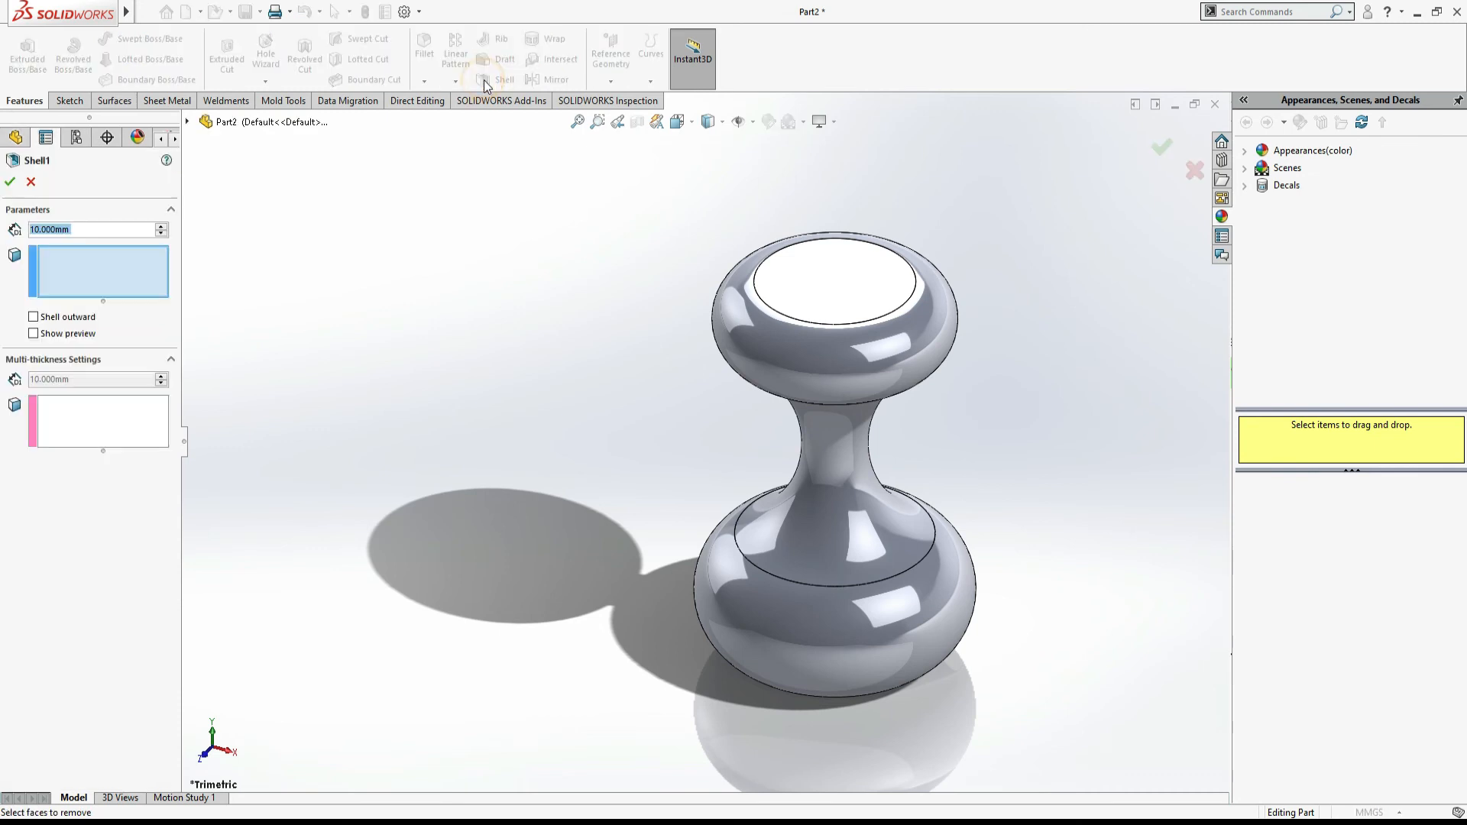
click(860, 311)
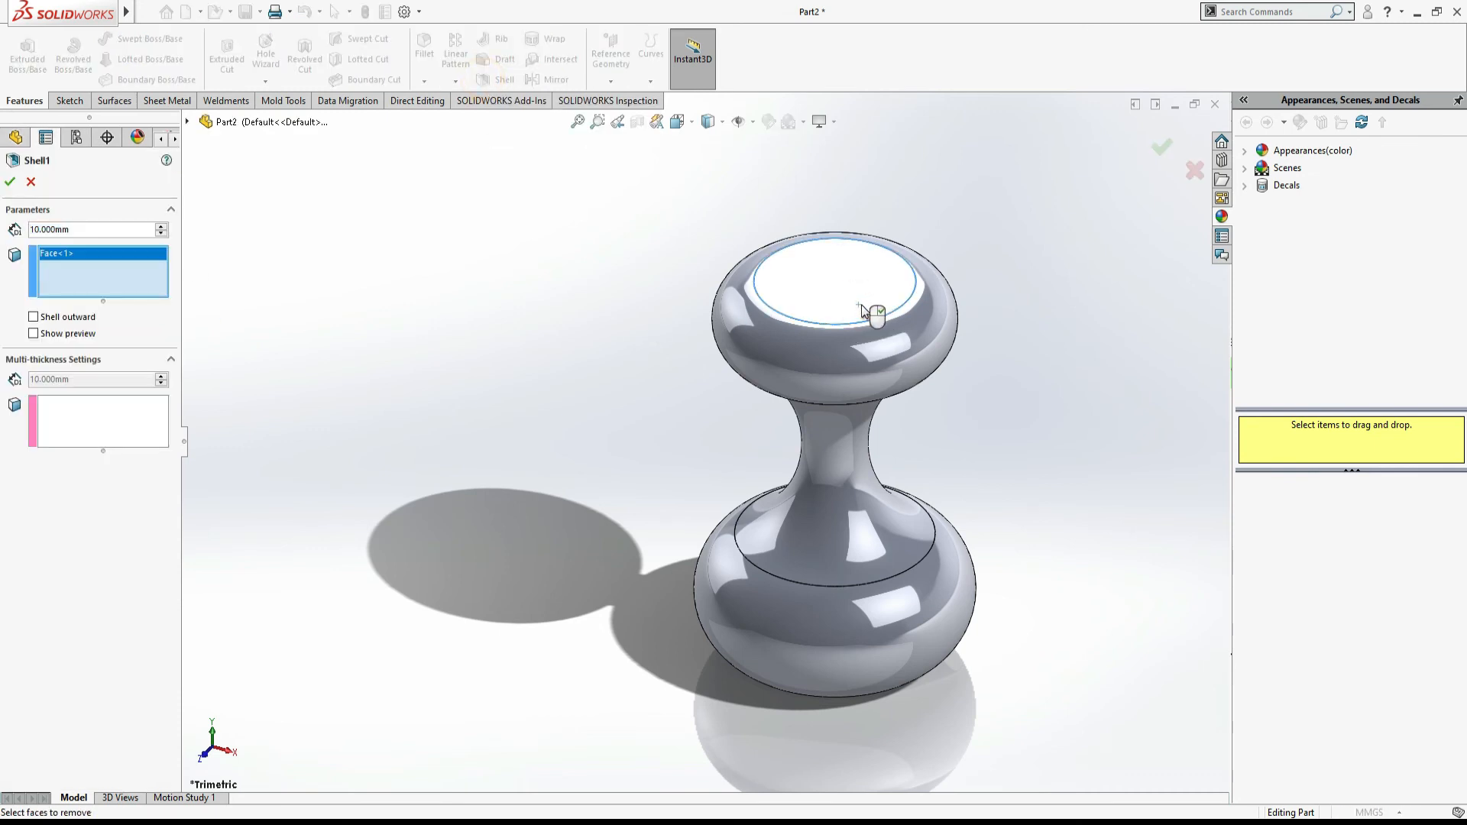
click(109, 235)
text(1)
key(Return)
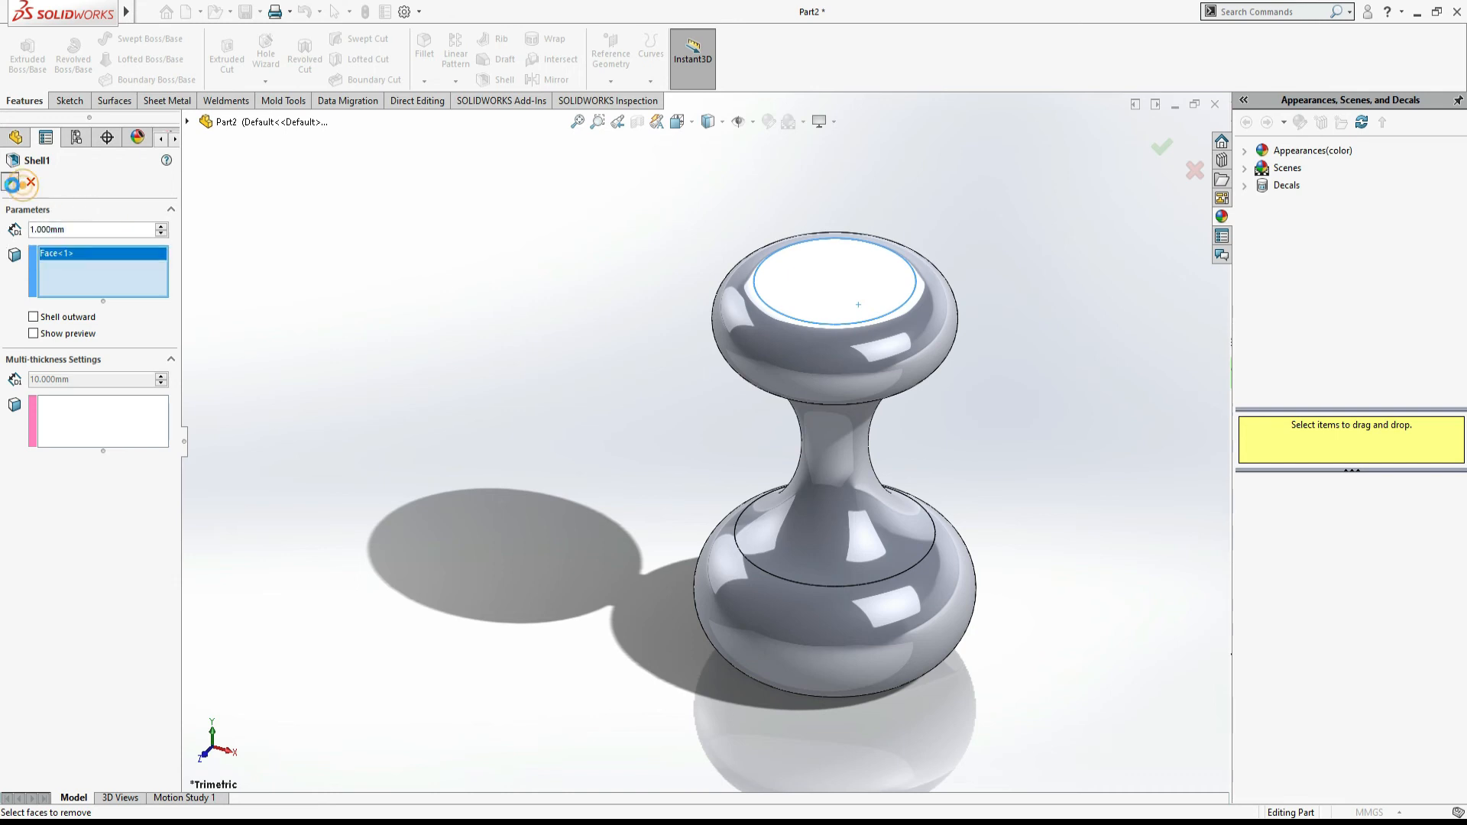
click(10, 181)
Apply a green appearance (RGB 0, 255, 0) to the inner bottom face of the shelled vase
middle_drag(1010, 366, 1065, 474)
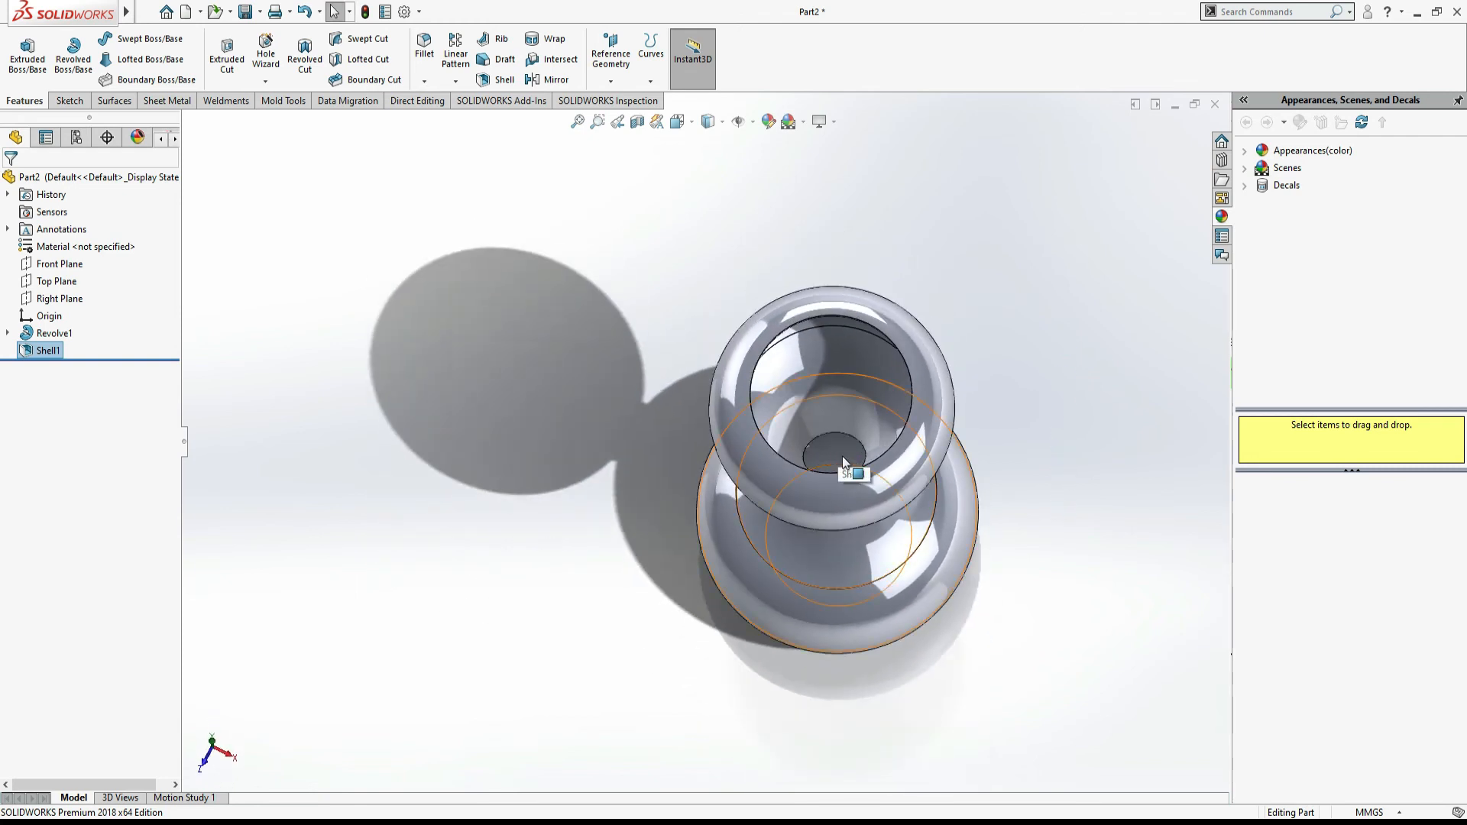
middle_drag(1081, 413, 851, 443)
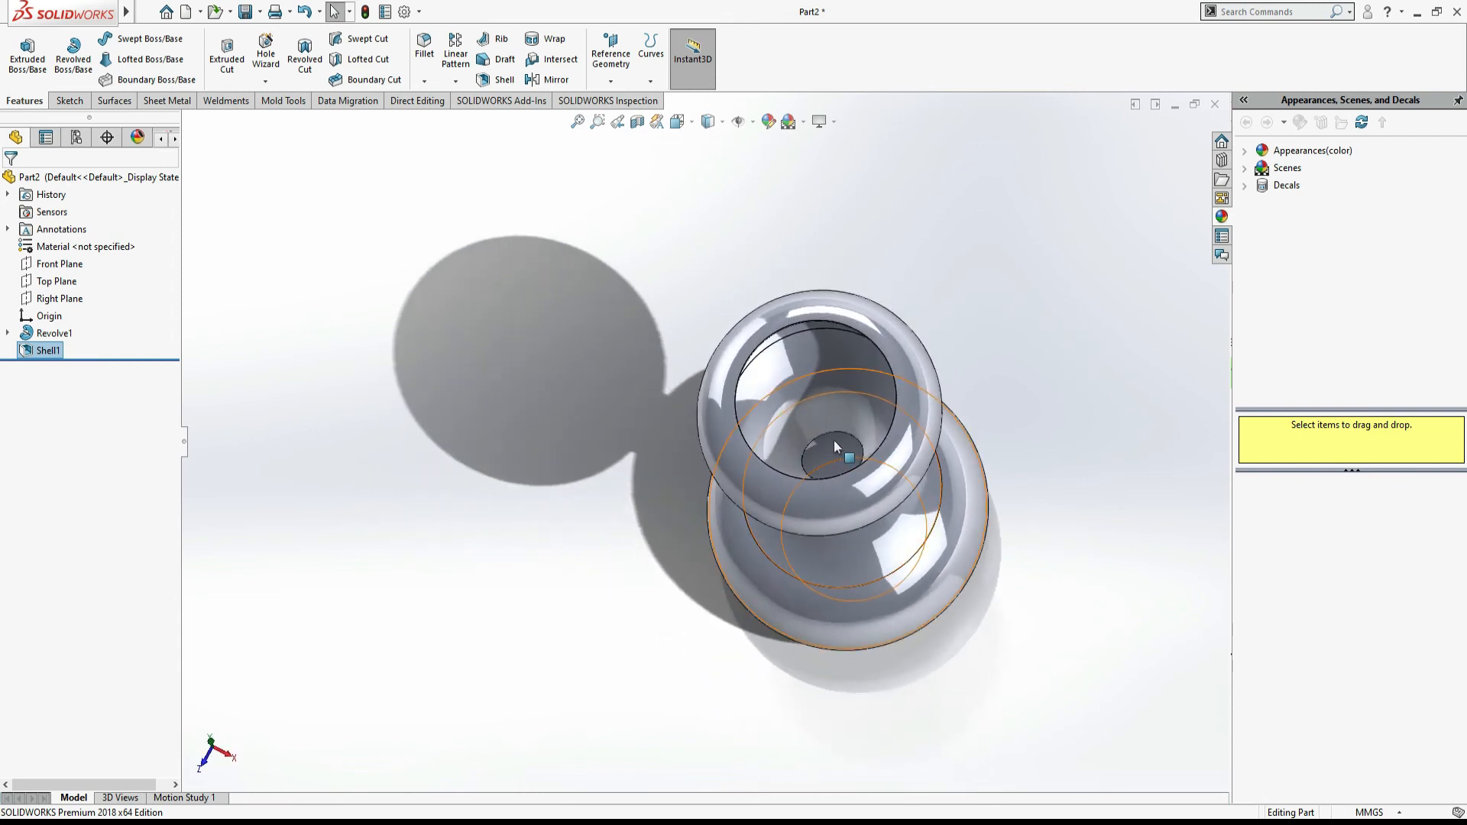
click(837, 444)
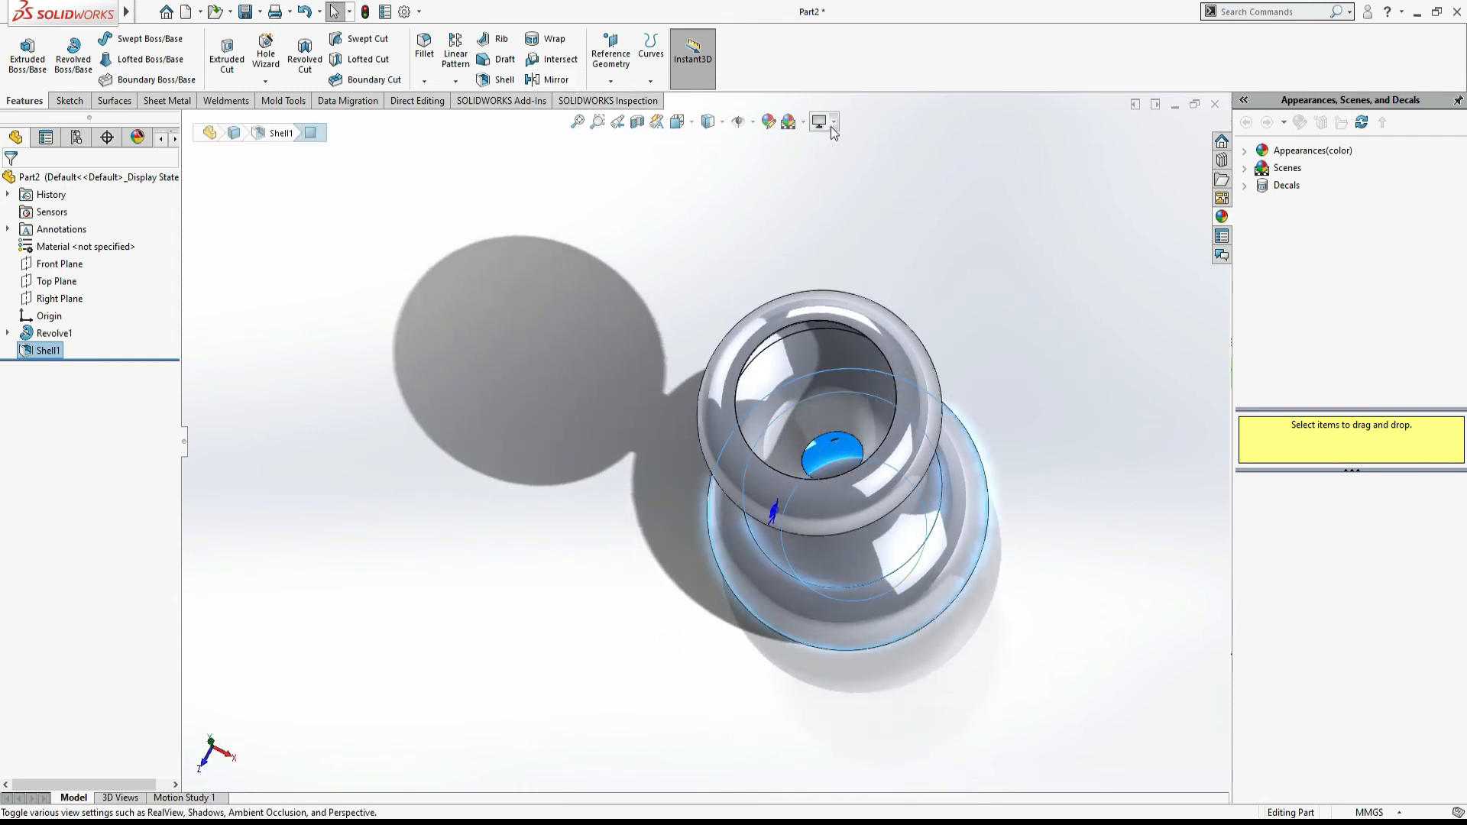
click(769, 122)
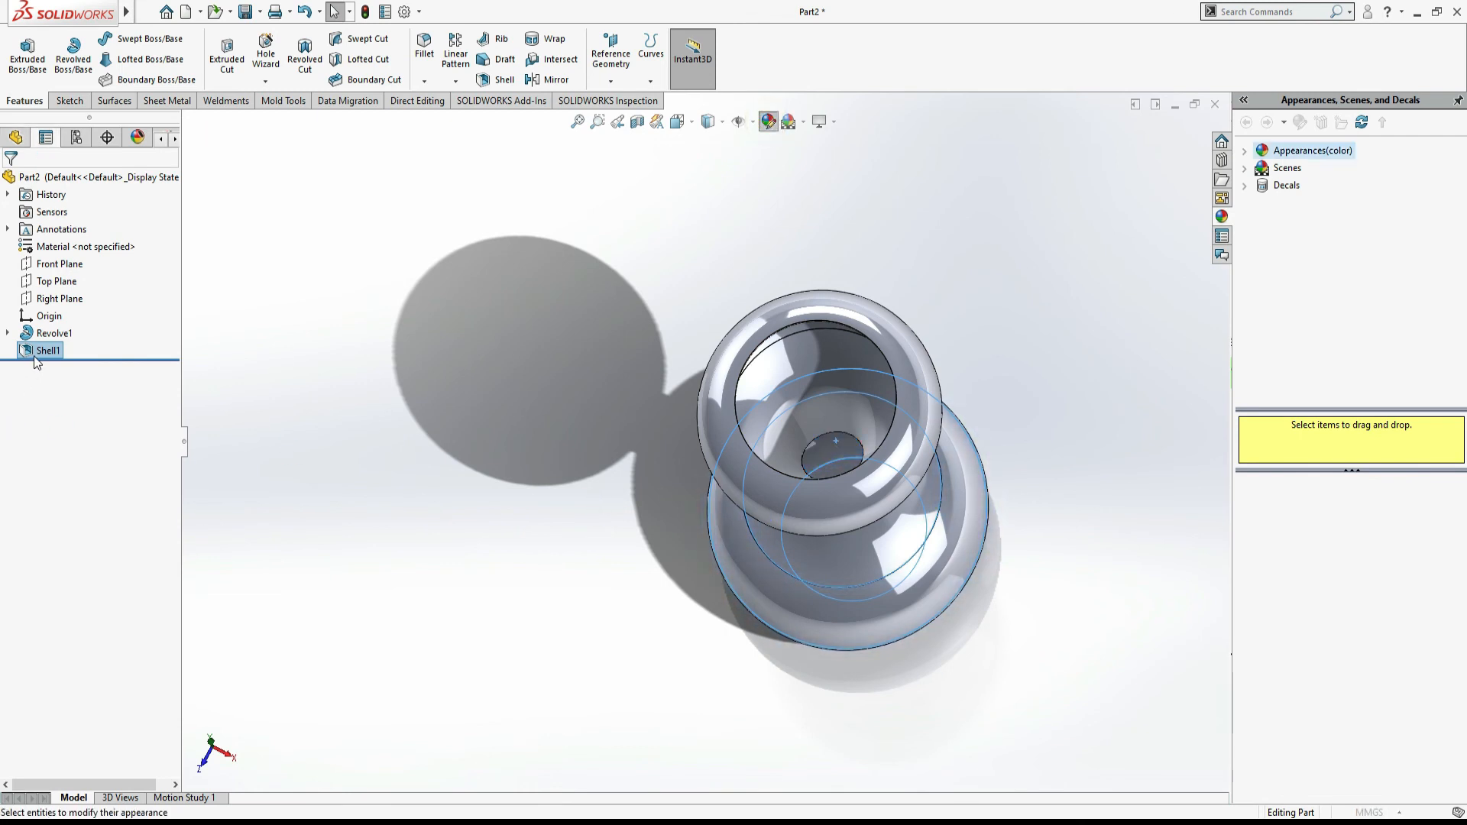
click(84, 510)
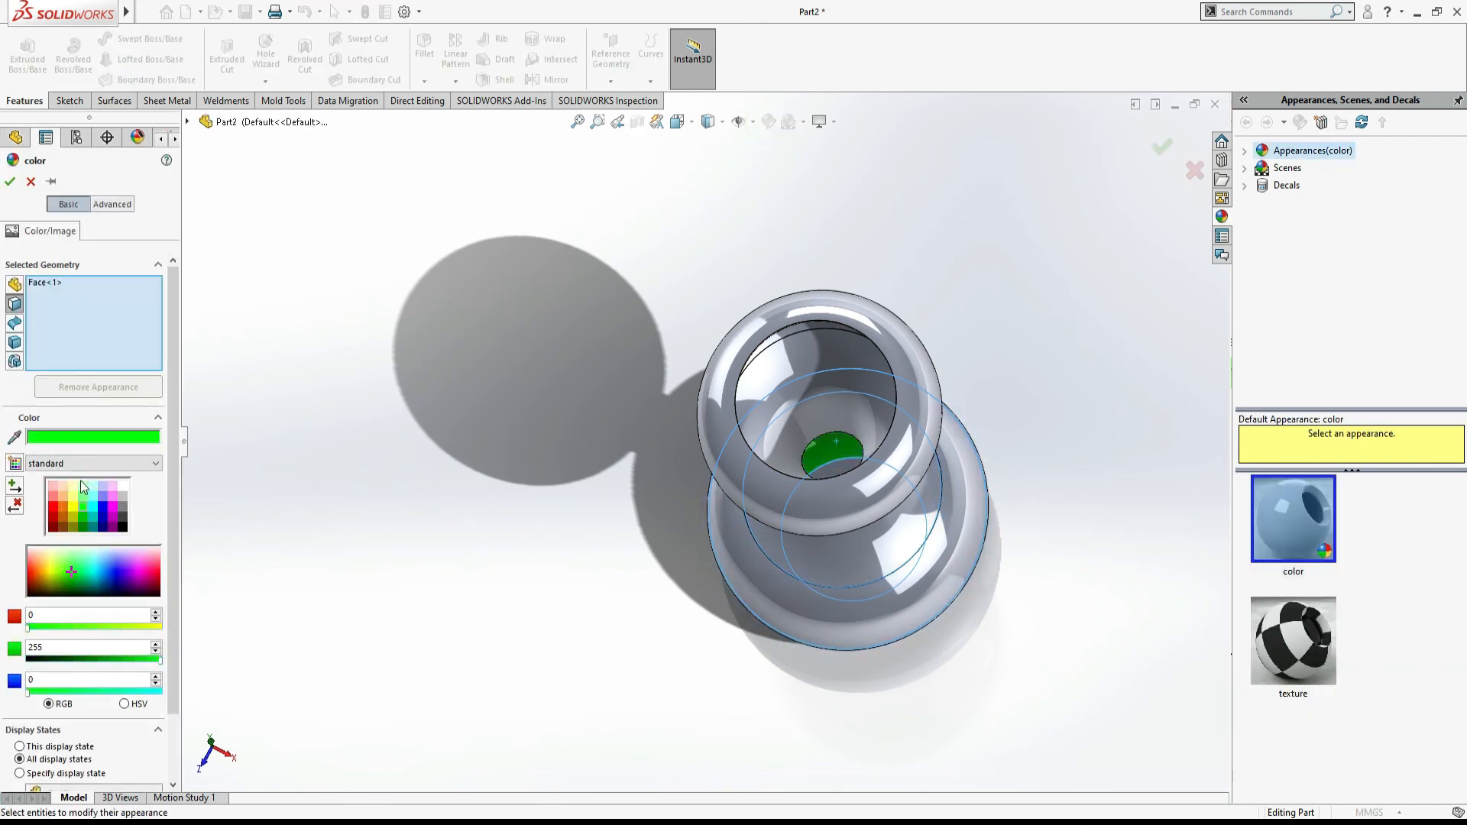
click(10, 181)
Apply a cyan appearance (RGB 0, 255, 255) to the whole part and show it in isometric view
middle_drag(411, 322, 442, 291)
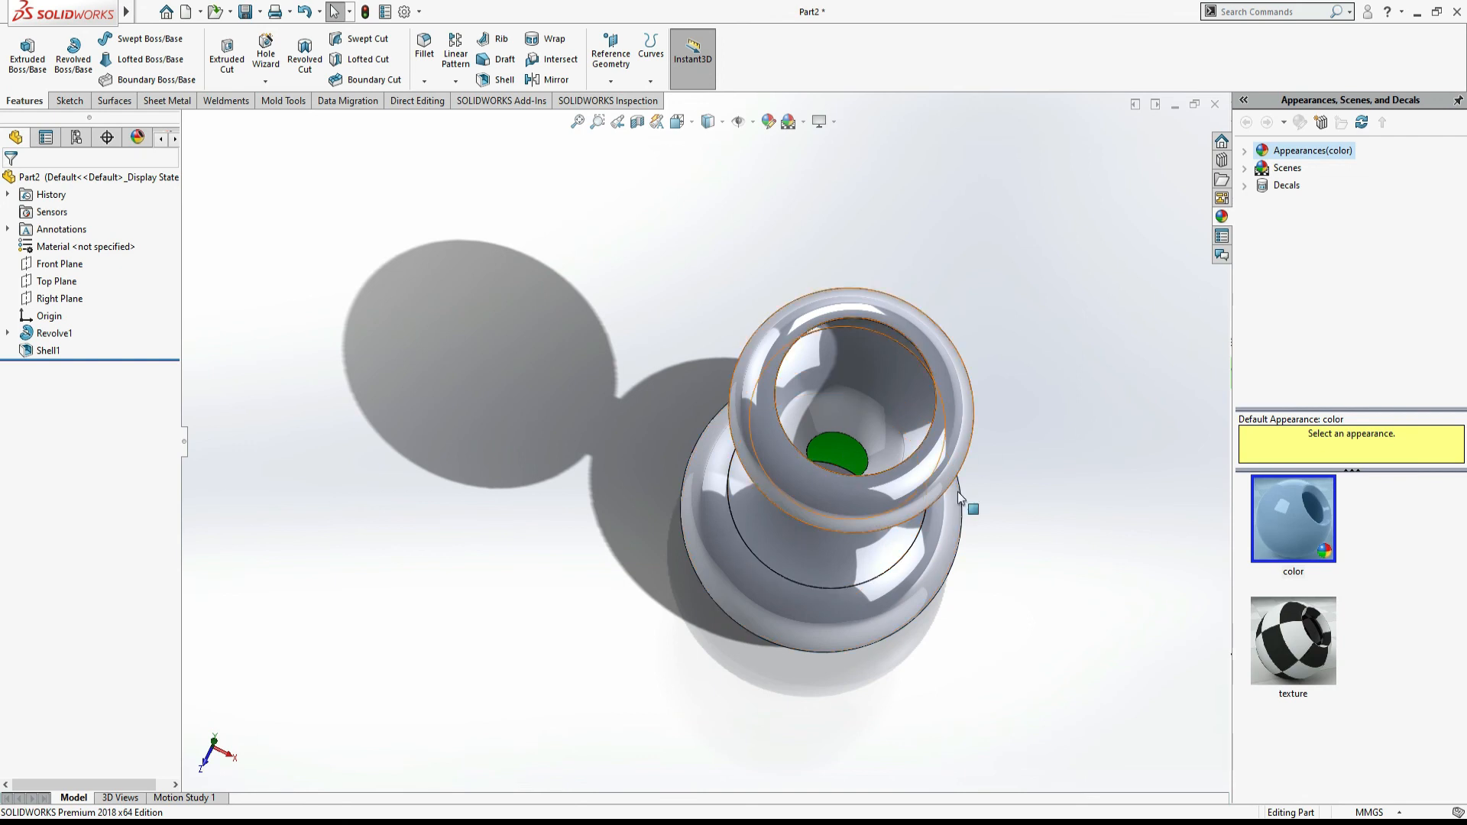
middle_drag(1053, 439, 1053, 387)
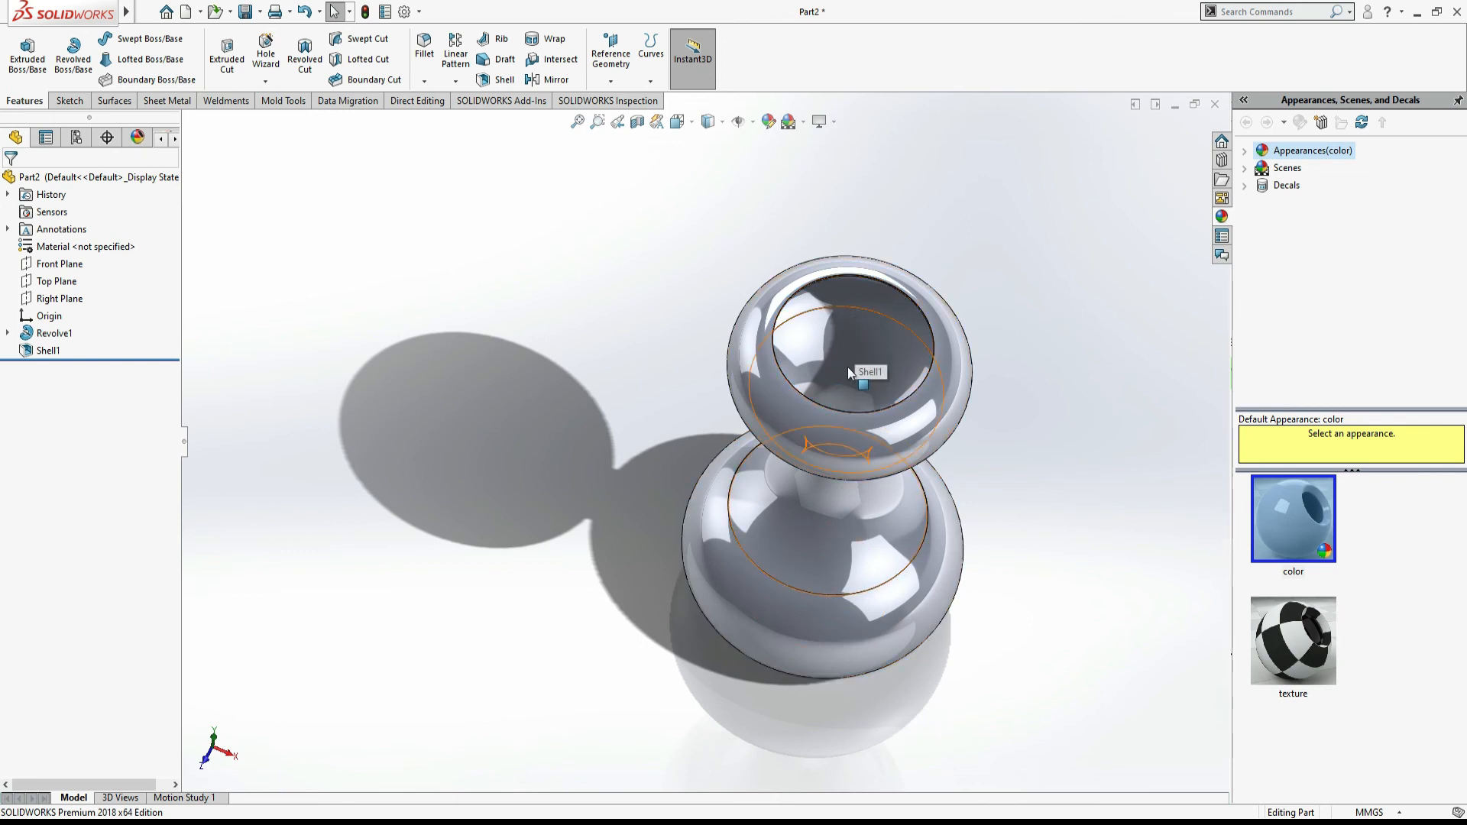
click(769, 121)
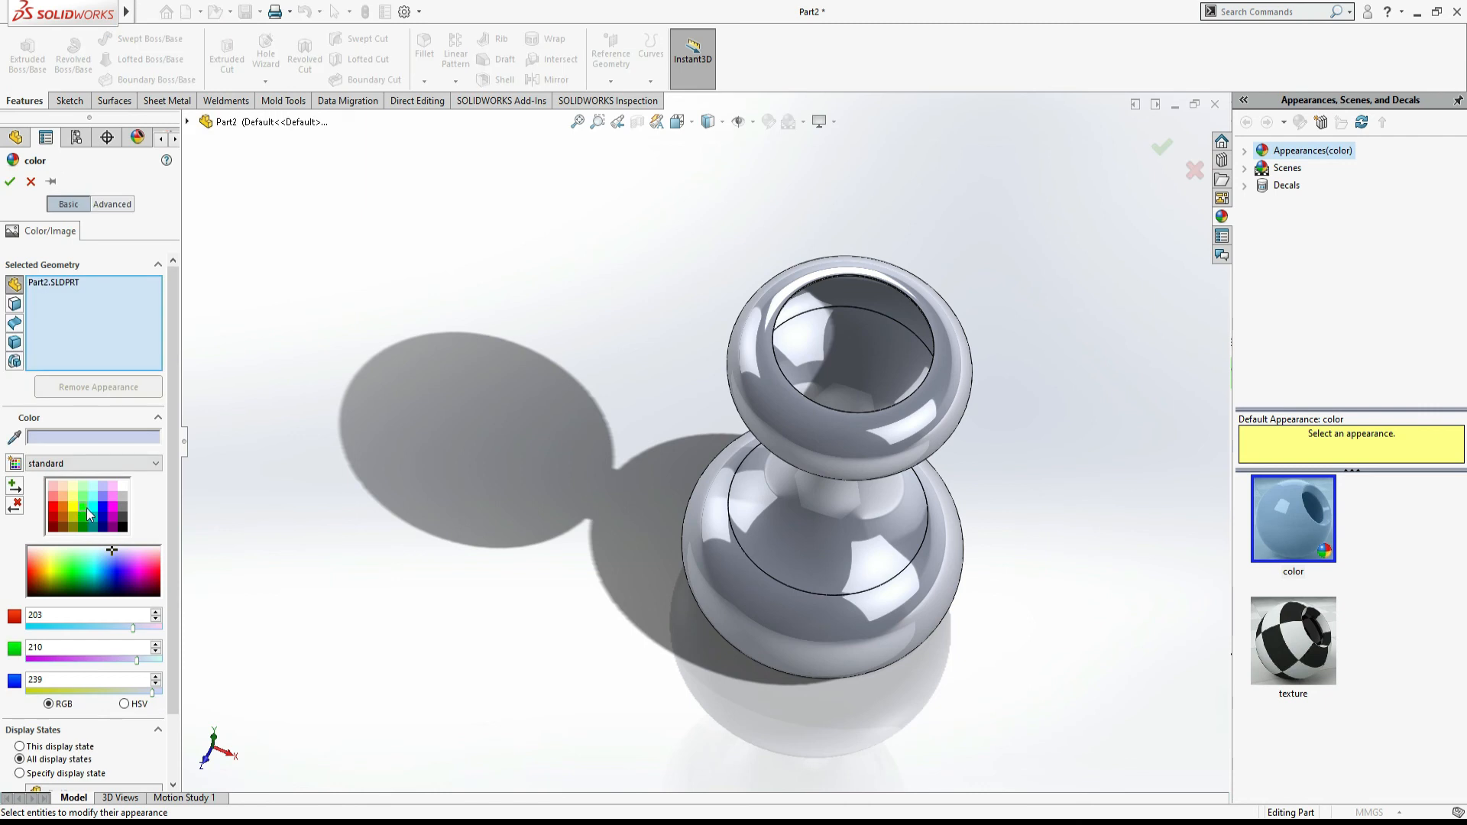
click(90, 506)
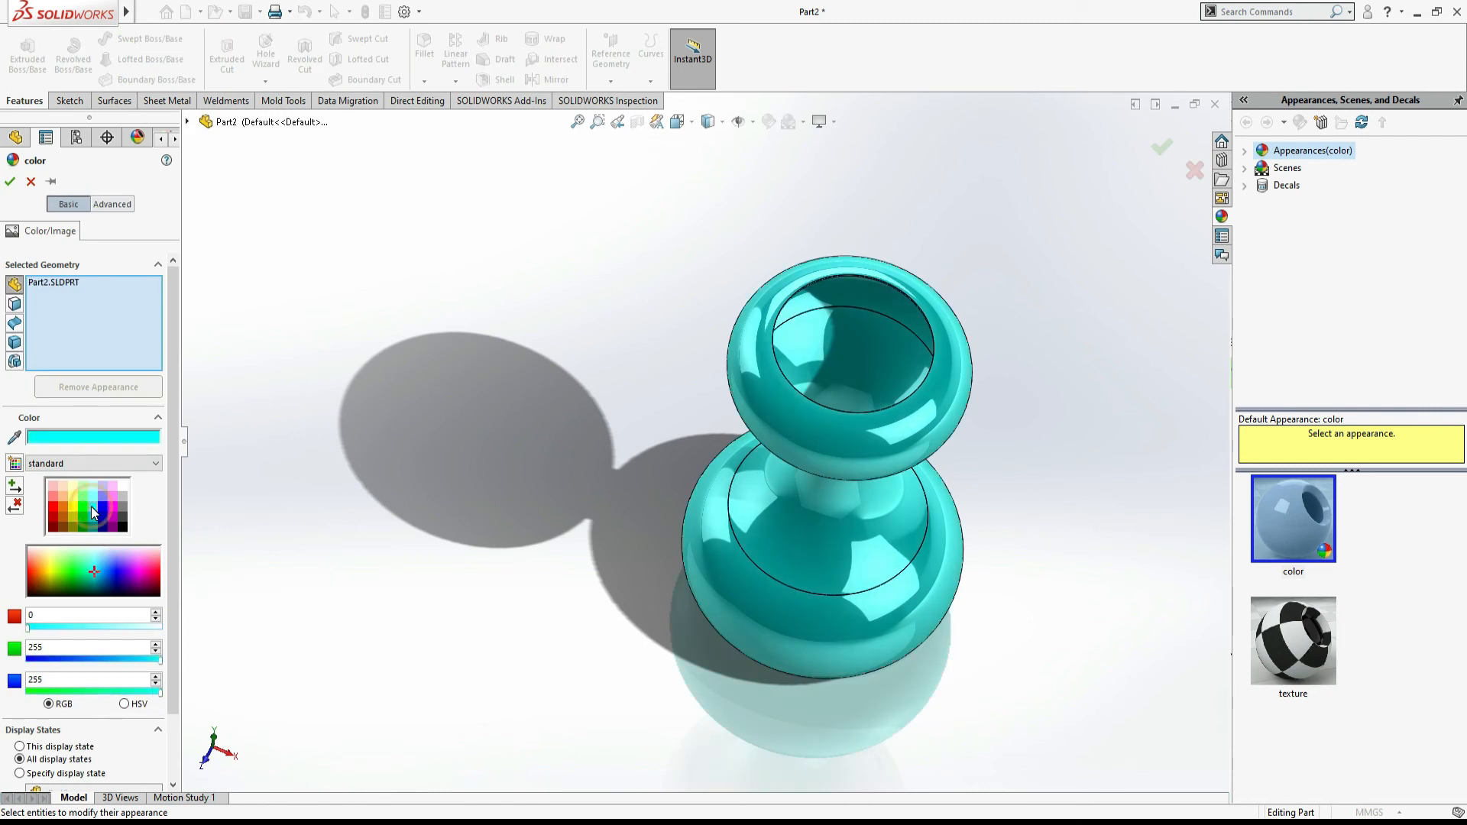
click(11, 181)
key(ctrl+7)
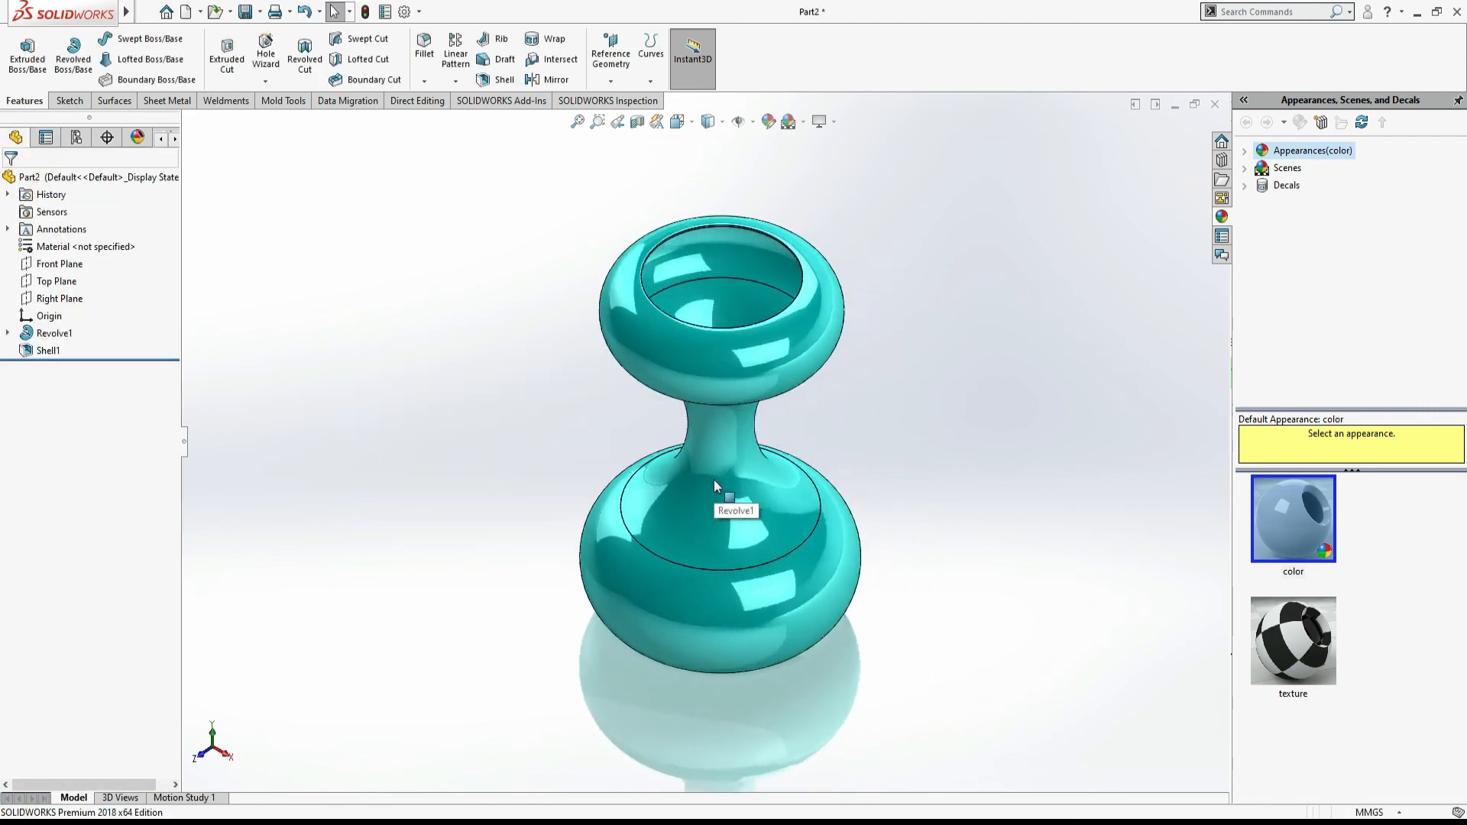
click(946, 393)
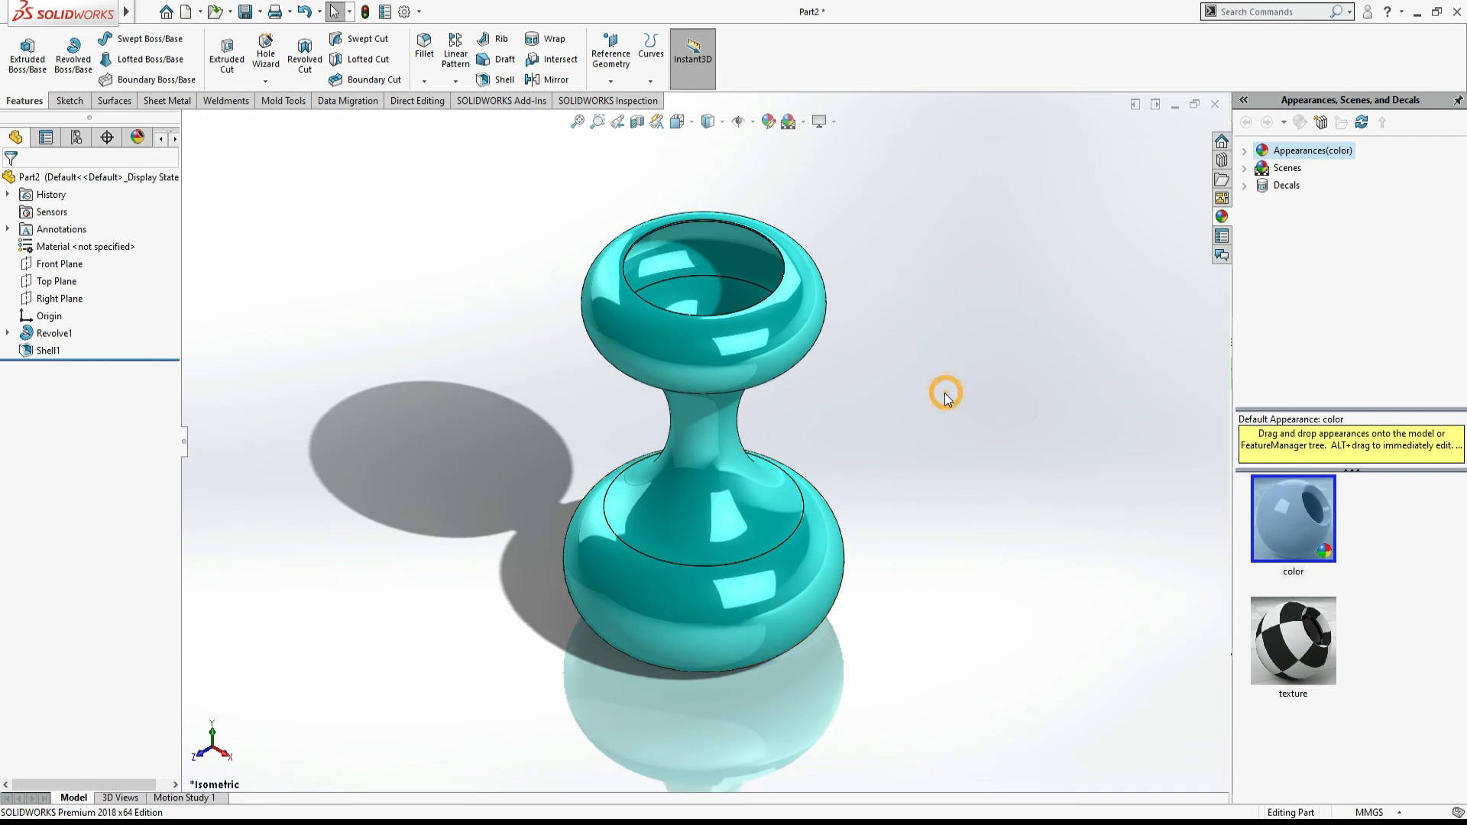
Give the shell feature's inner faces a muted teal appearance with RGB values 93, 199, 199
click(738, 245)
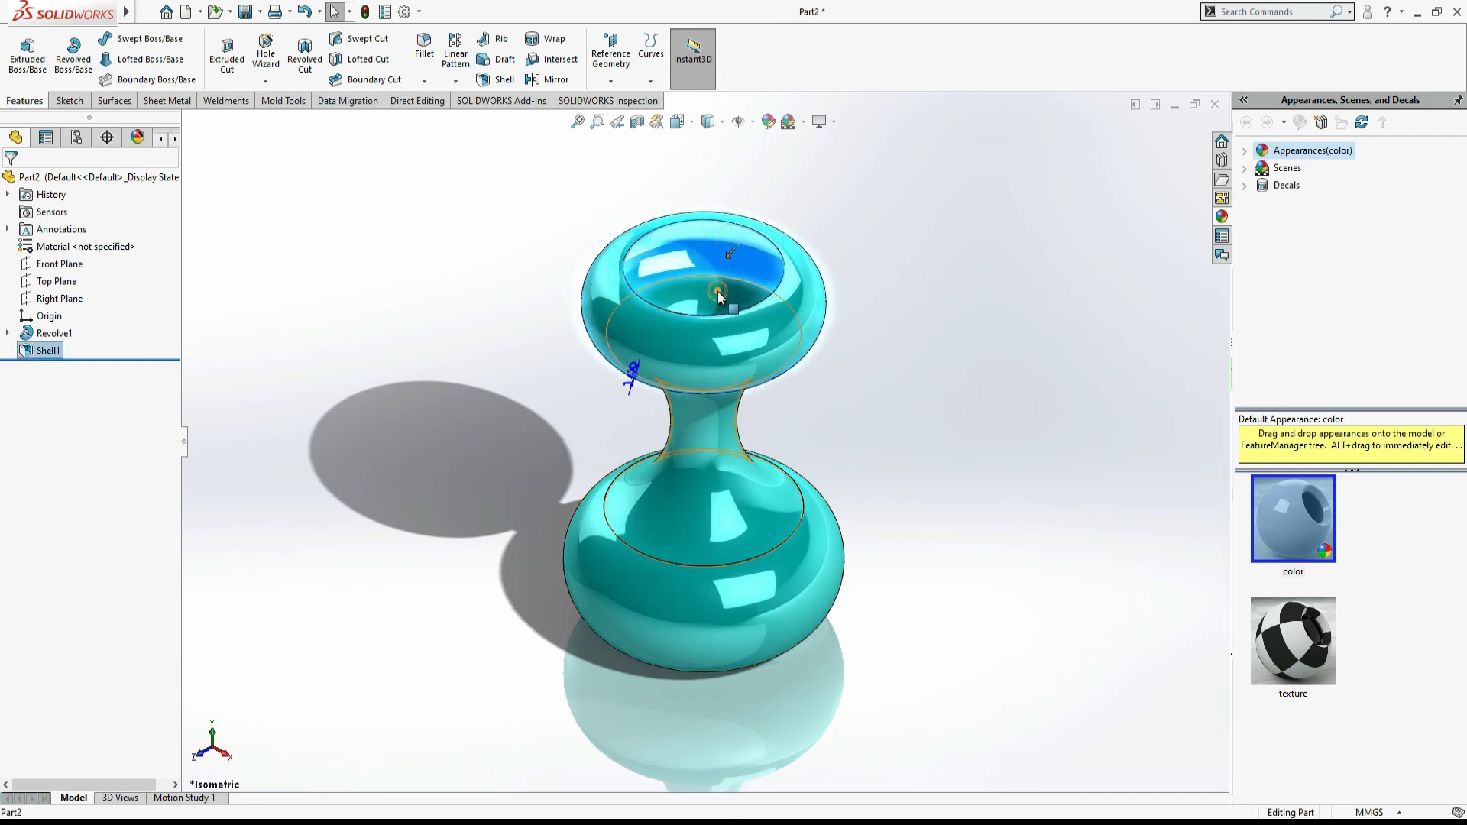
click(955, 453)
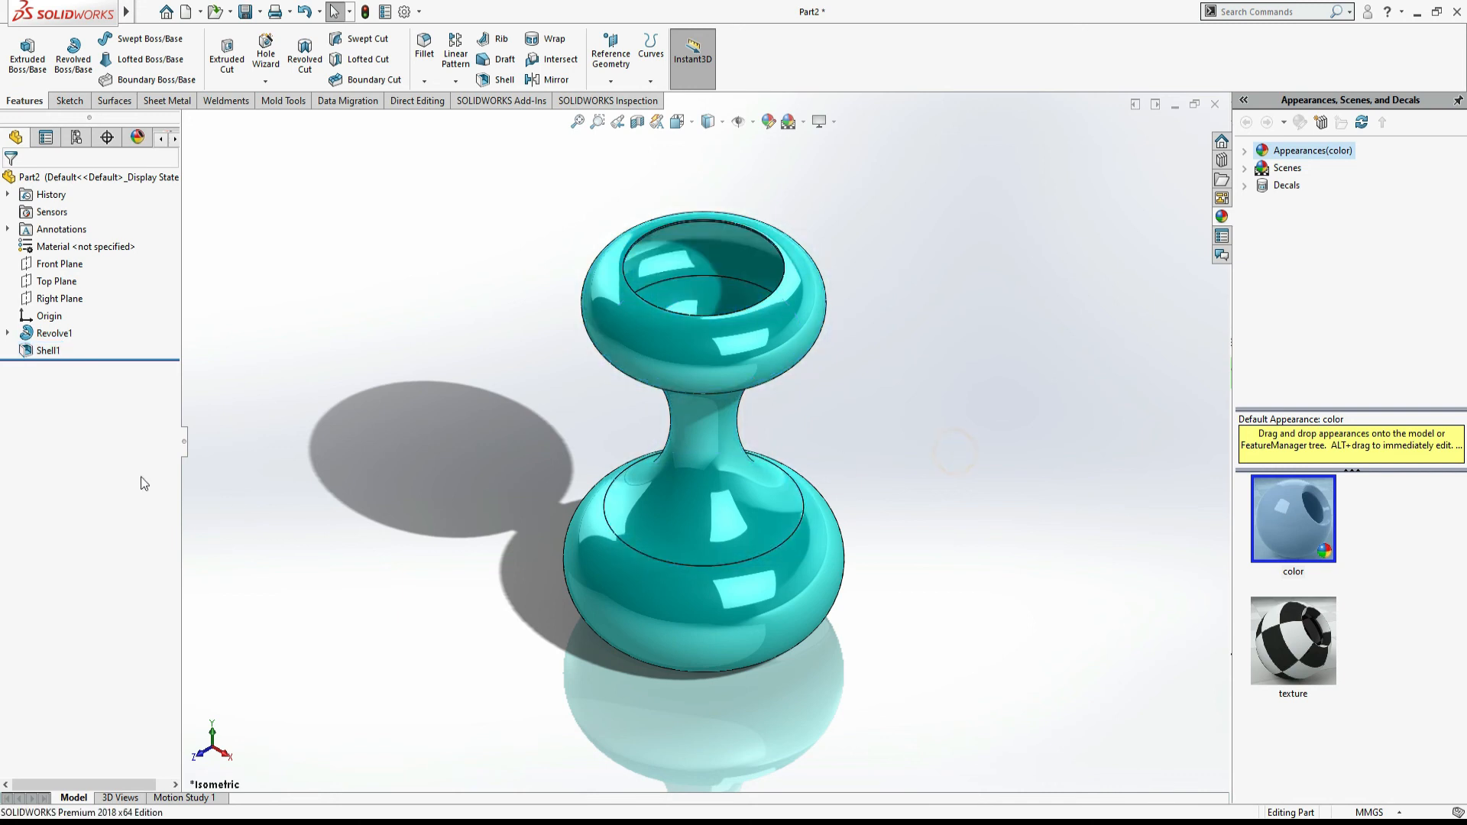
click(47, 351)
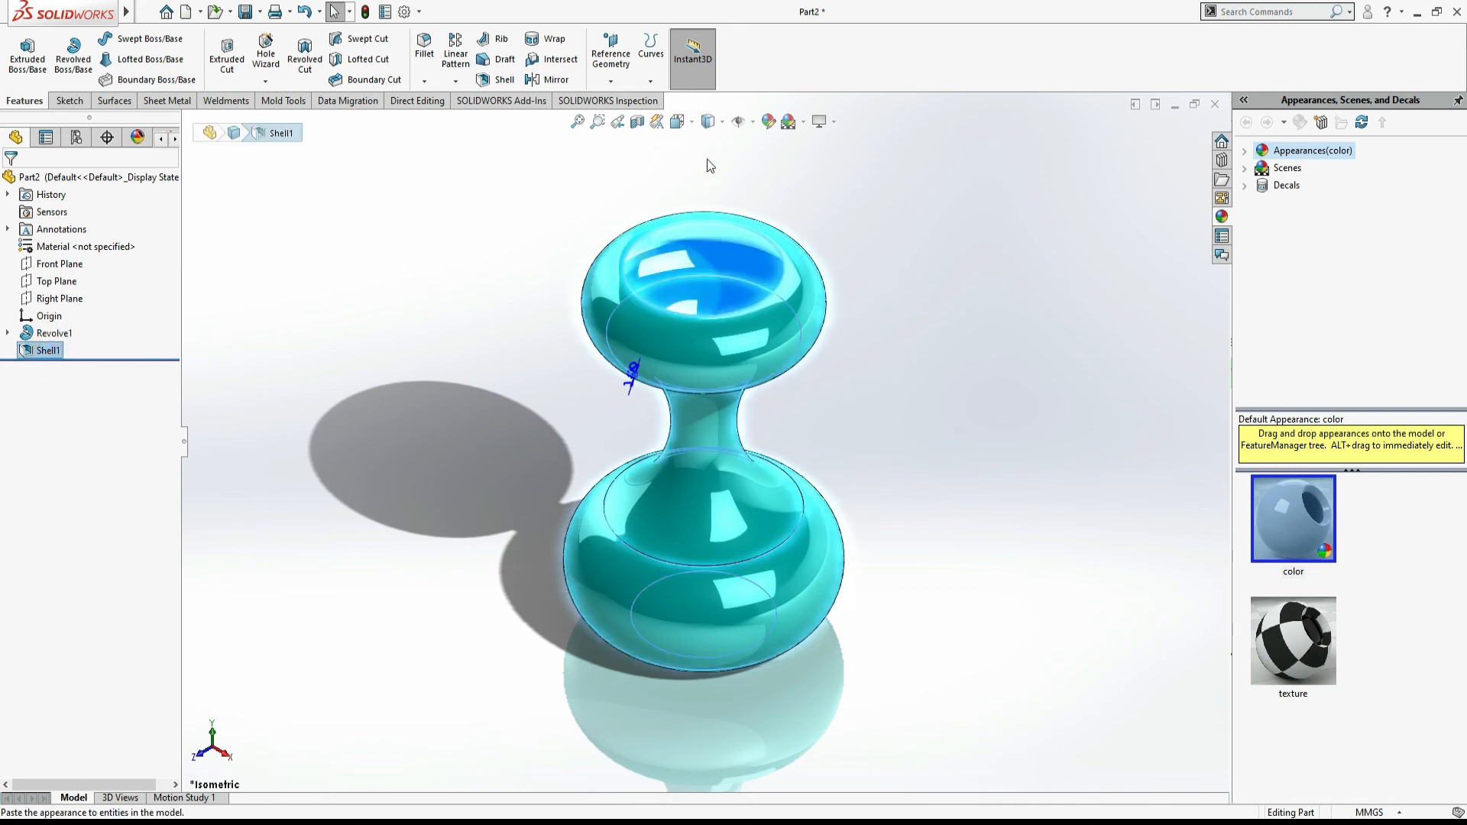
click(769, 123)
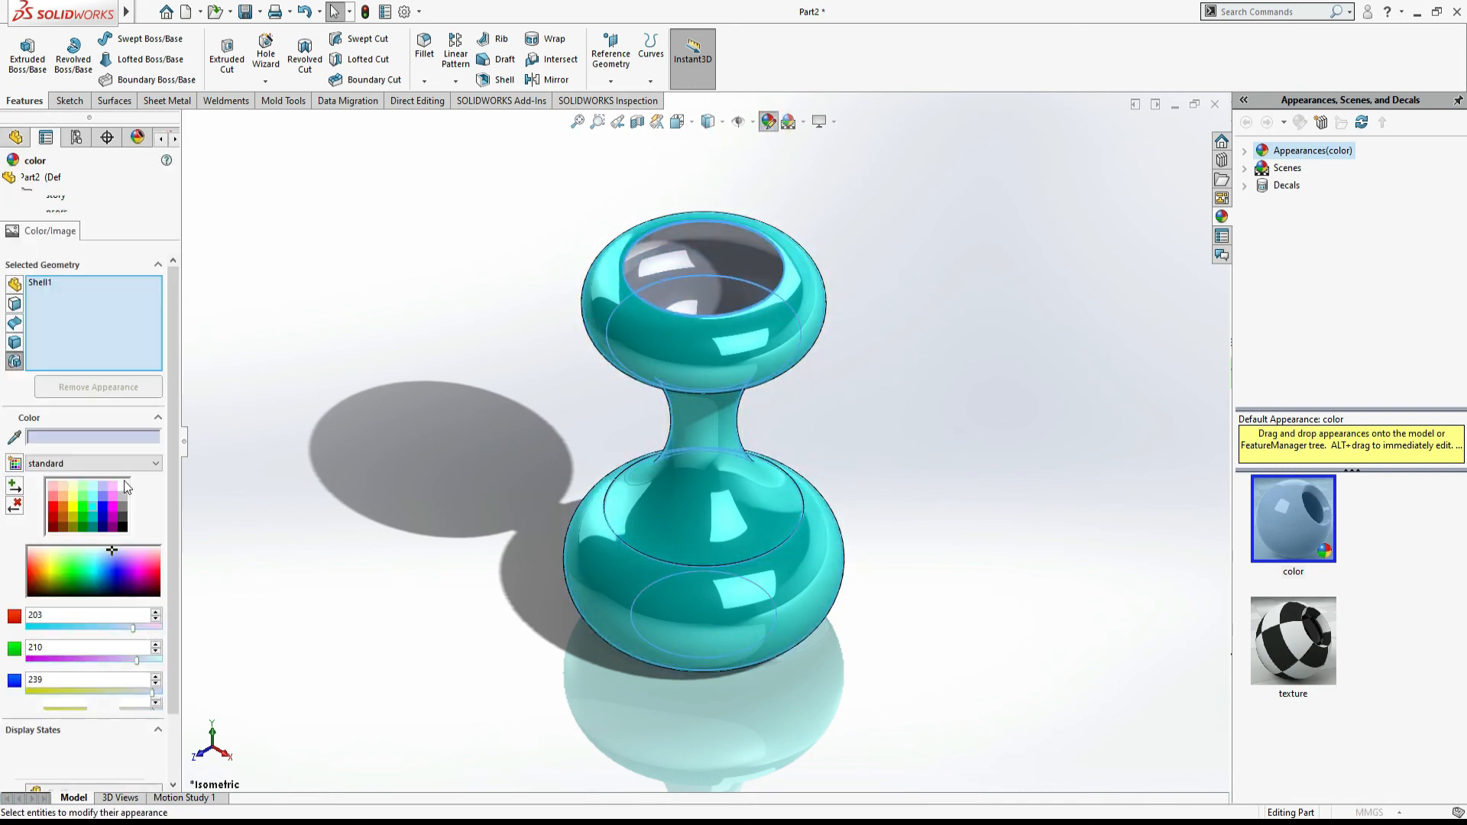
click(93, 516)
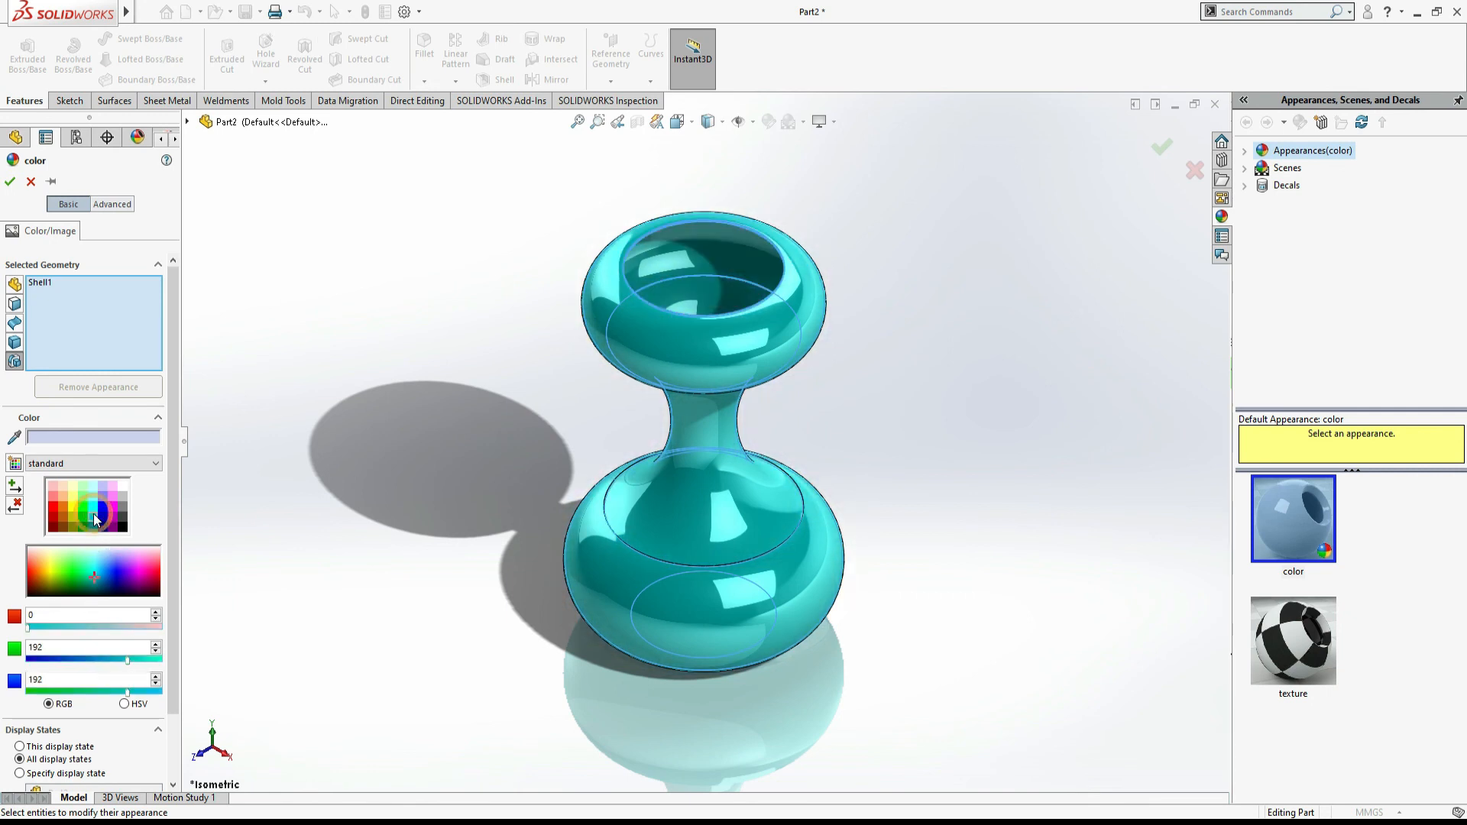
drag(28, 628, 155, 660)
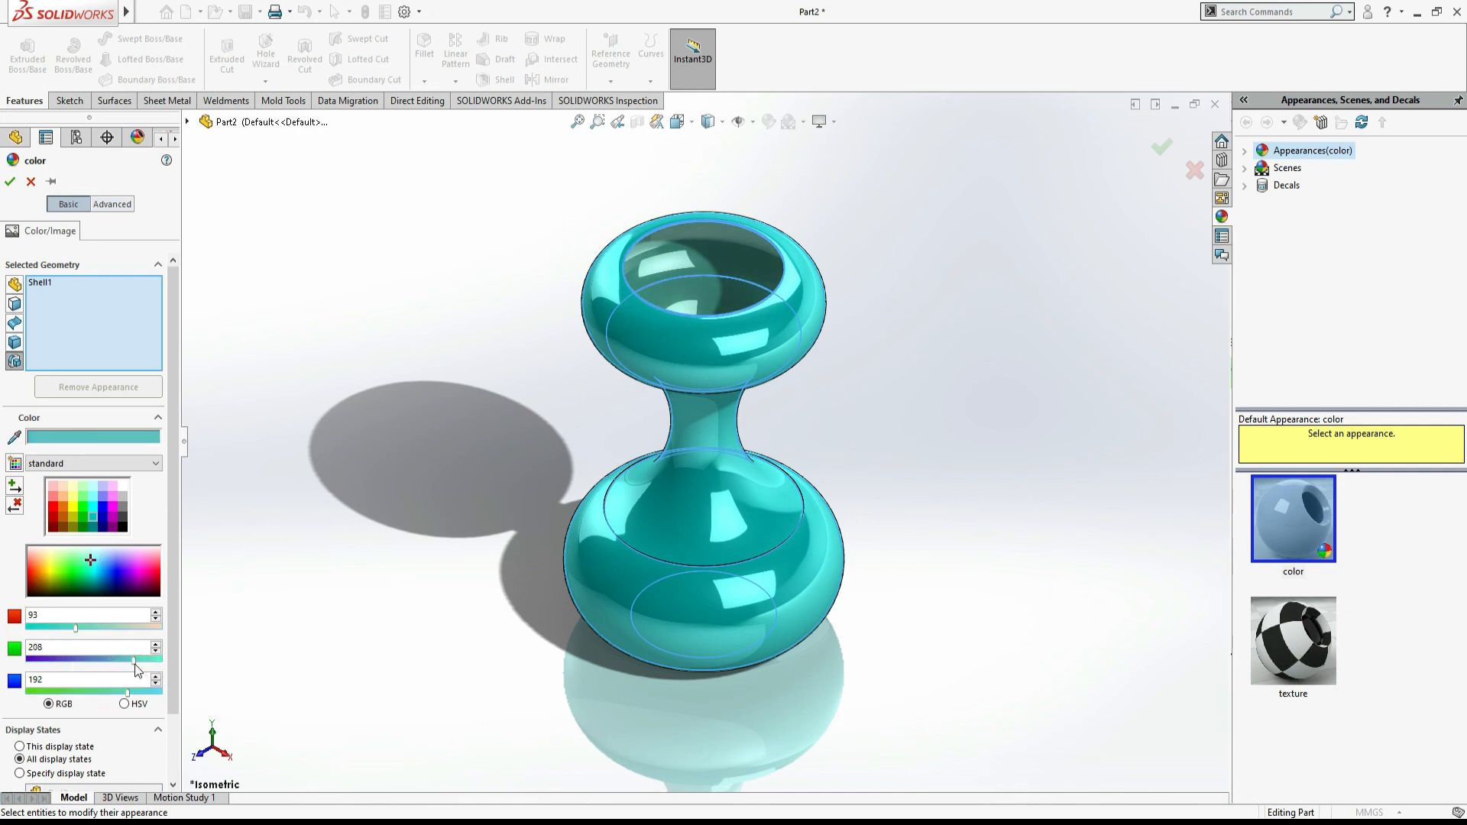
drag(126, 692, 138, 694)
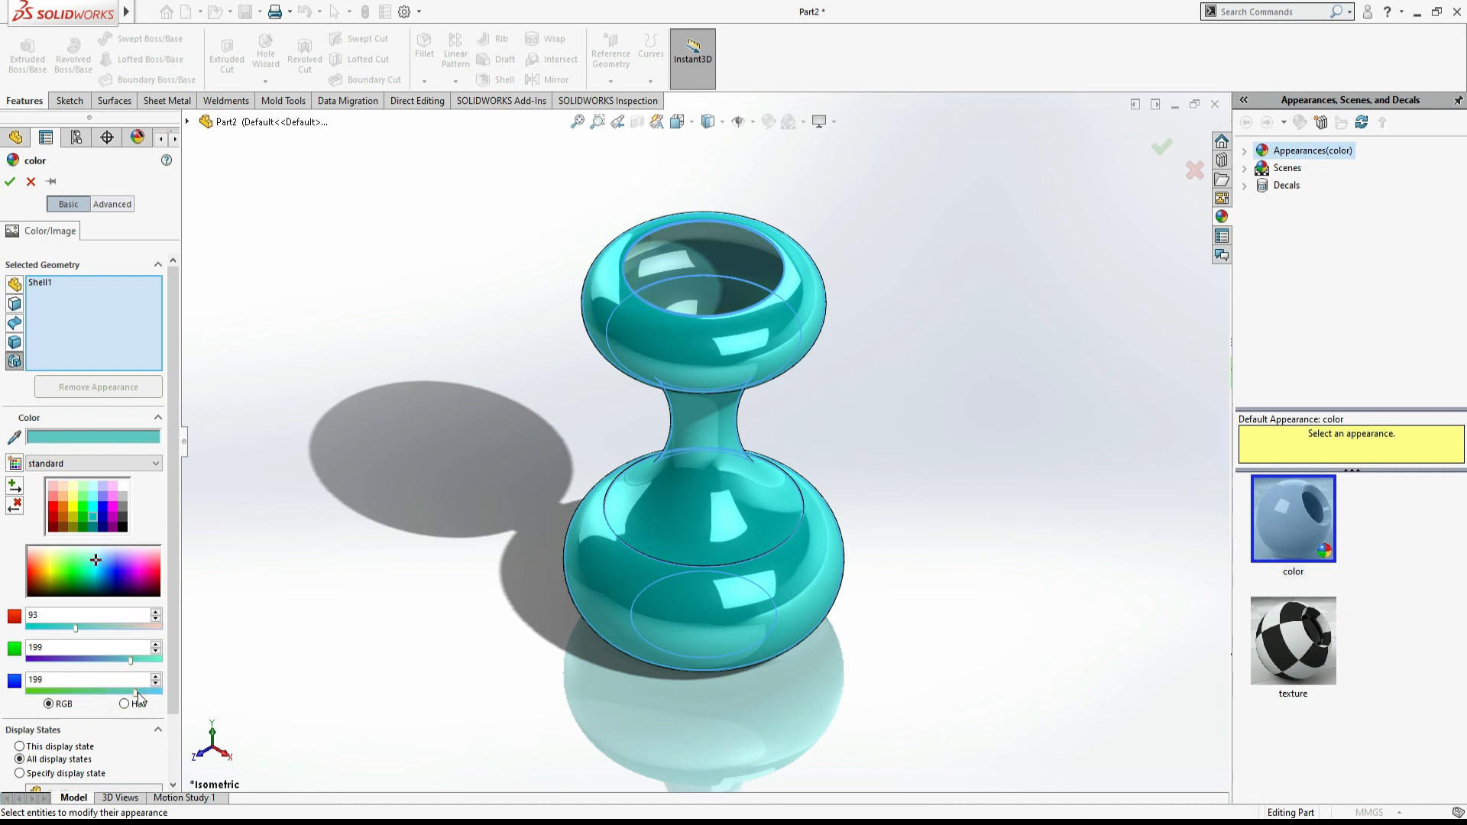
click(10, 181)
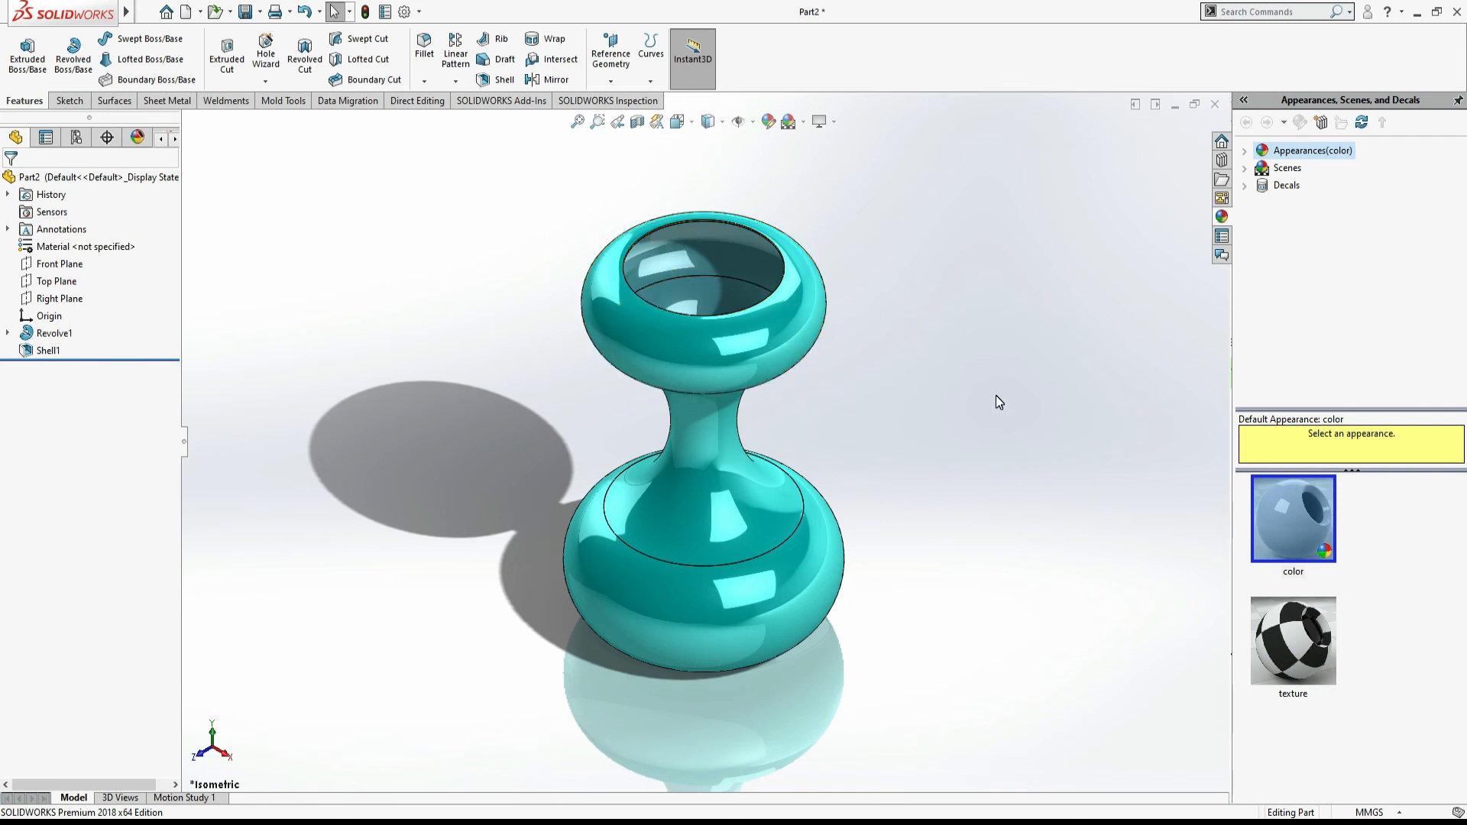
Compare the finished vase with the Task 3 drawing in the PDF and return to the SOLIDWORKS part
key(alt+Tab)
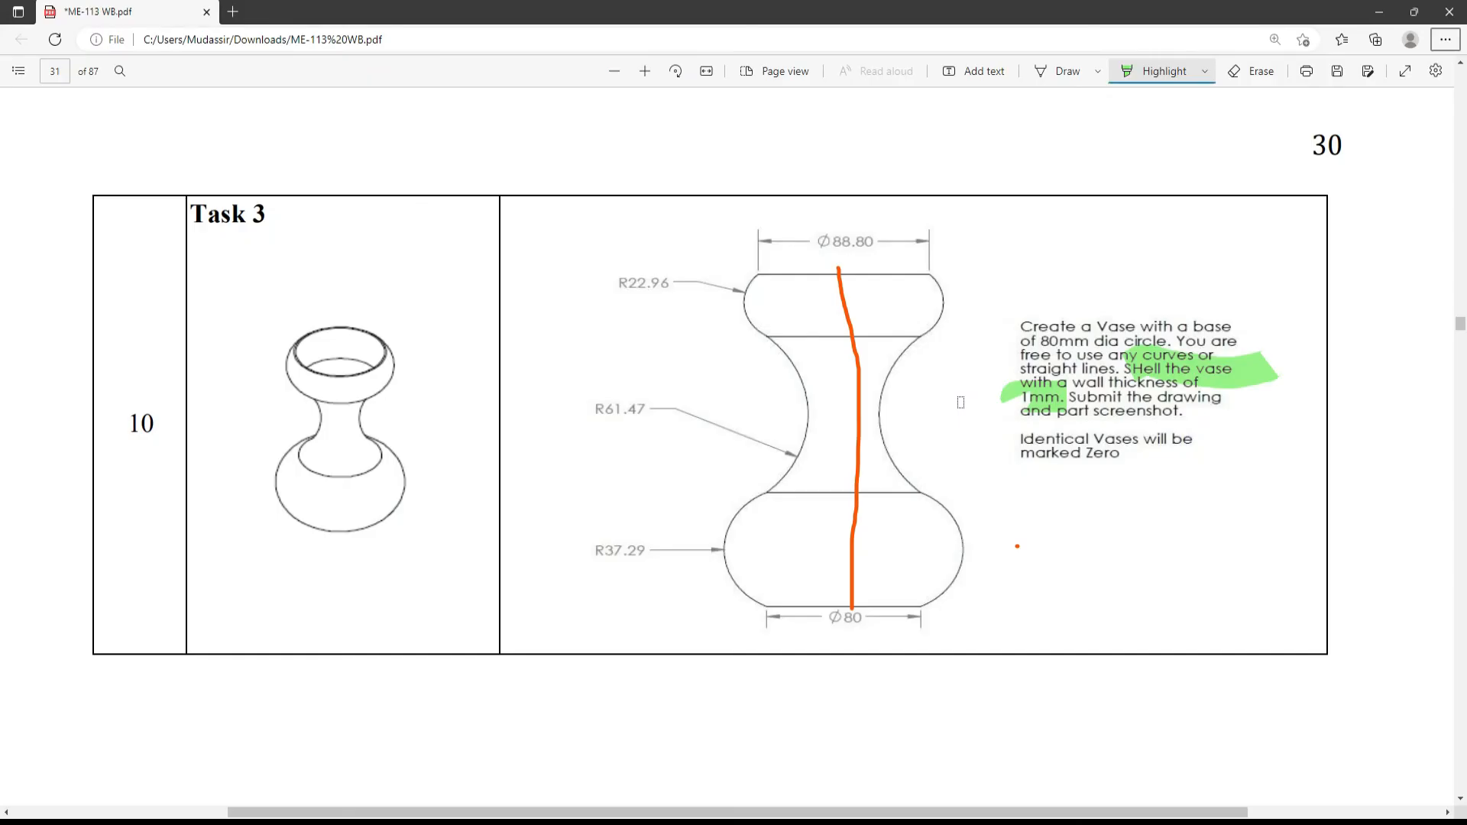
key(alt+Tab)
key(alt+Tab)
key(alt+Tab)
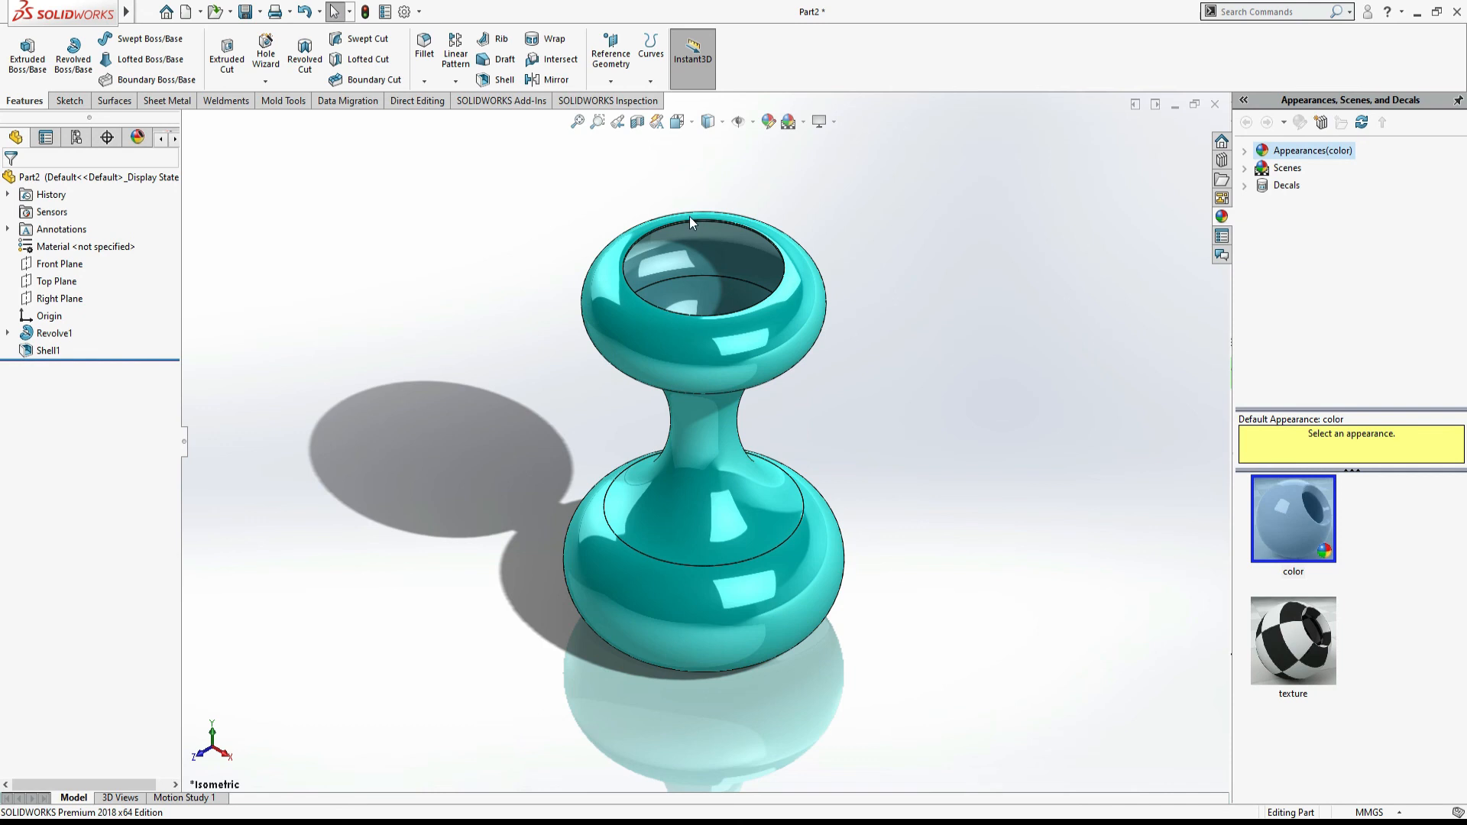